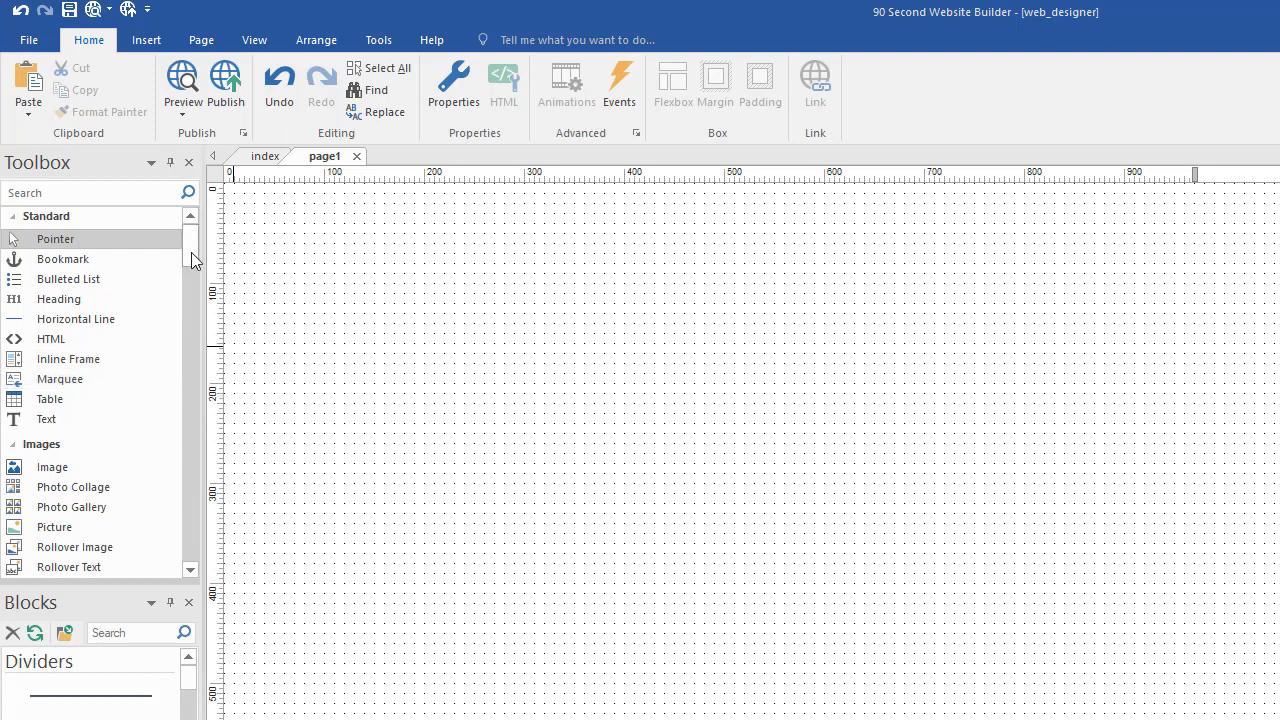
- Add a layout grid to the blank page1
drag(191, 252, 184, 361)
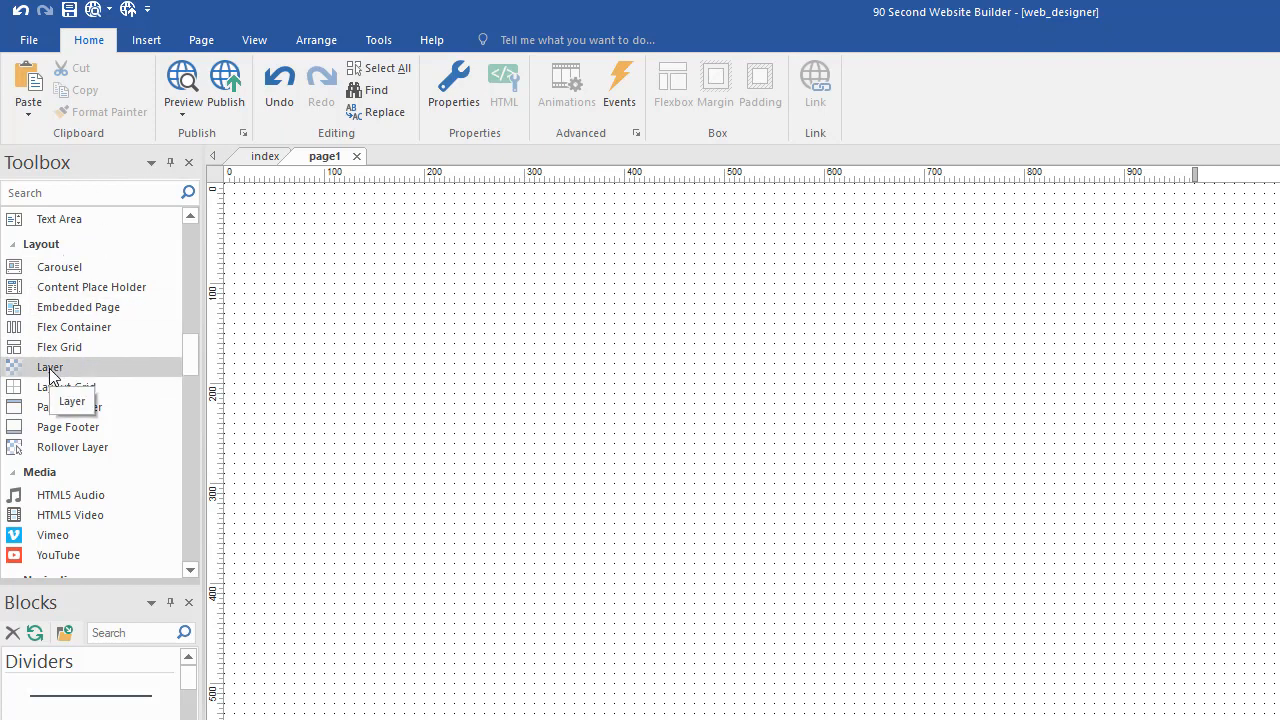
drag(55, 387, 356, 345)
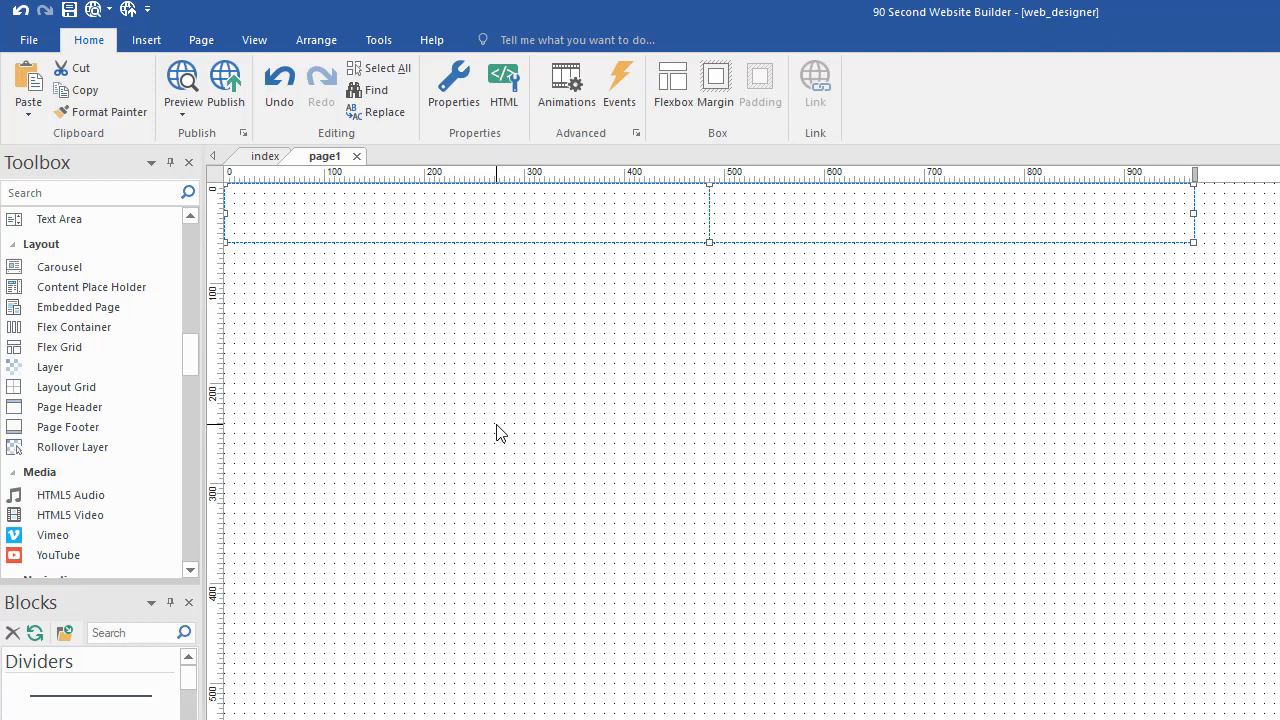
- Add a second layout grid beneath the first one and delete it again
drag(128, 390, 397, 414)
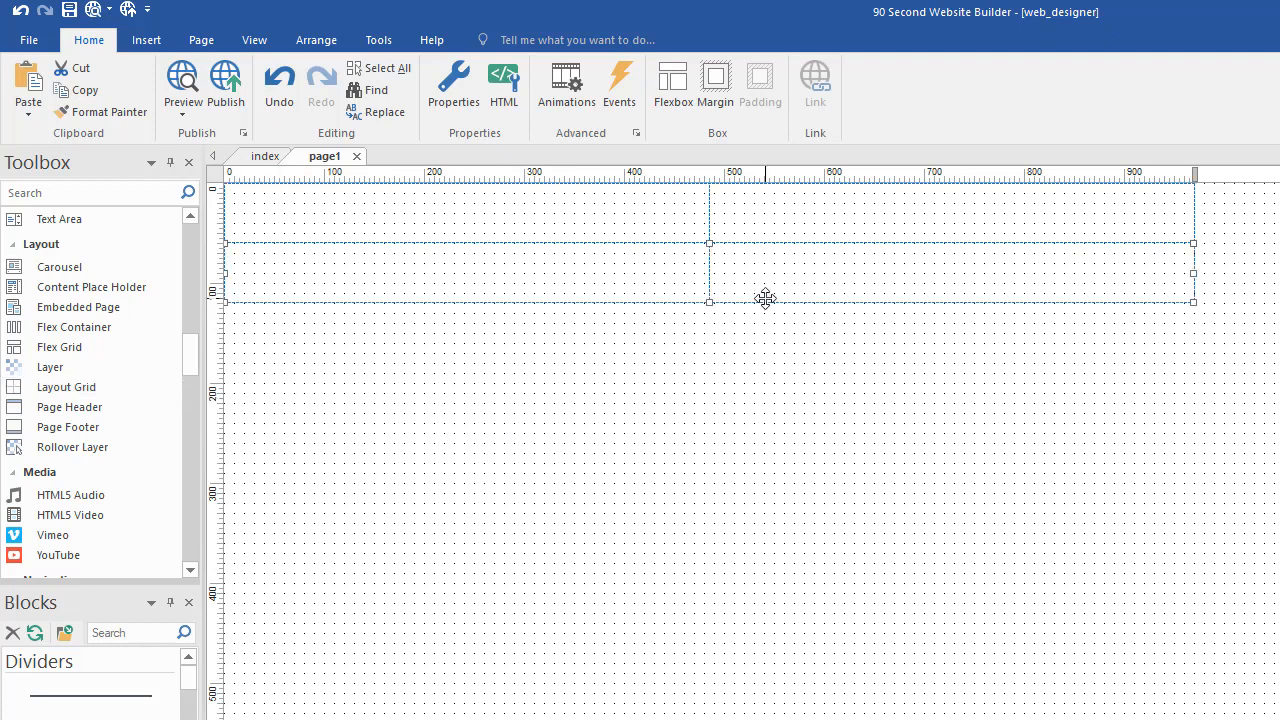
key(Delete)
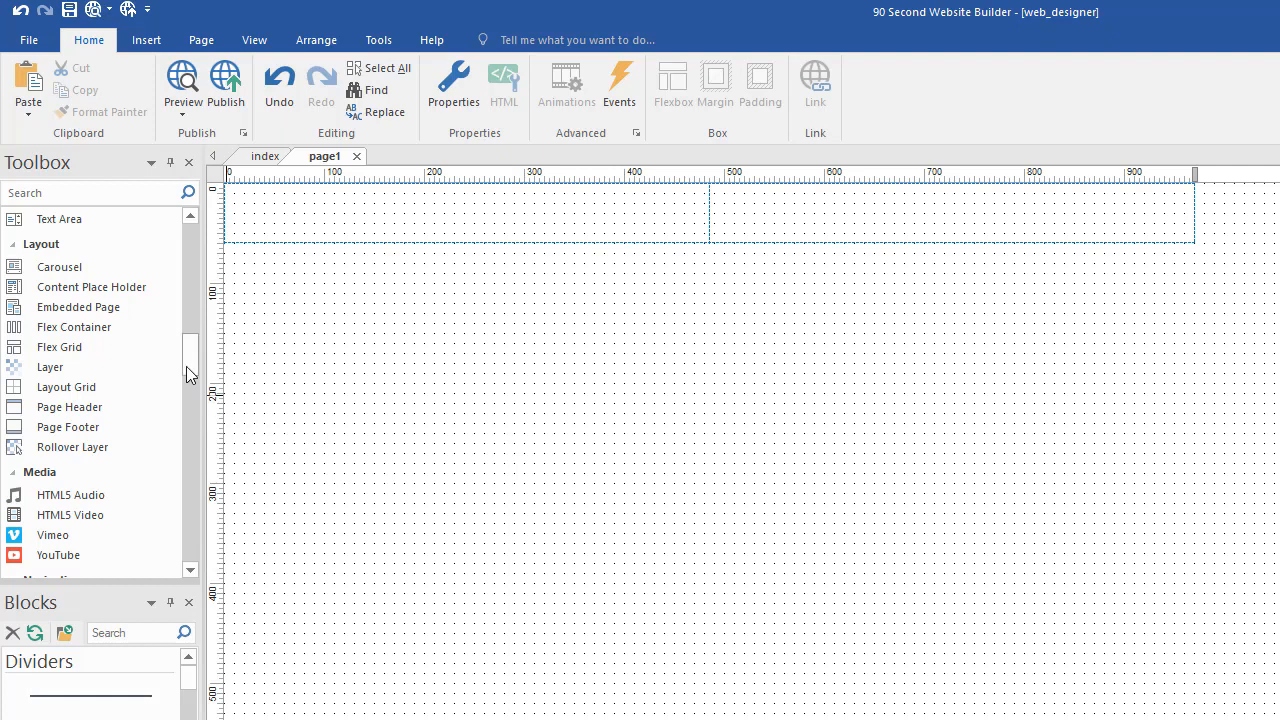
- Place the black computer tower image from the Downloads folder below the layout grid, and delete it again
drag(188, 366, 198, 262)
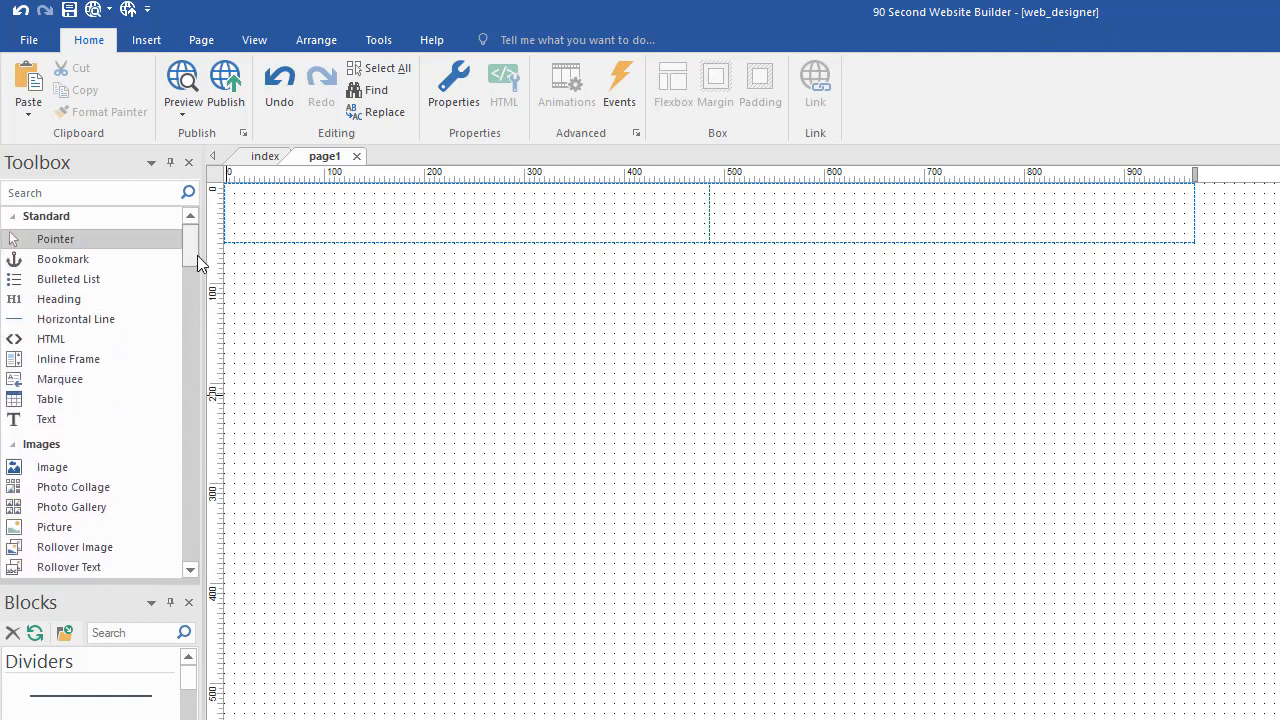
click(55, 467)
mouse_move(385, 329)
mouse_down()
mouse_move(471, 397)
mouse_move(547, 421)
mouse_up()
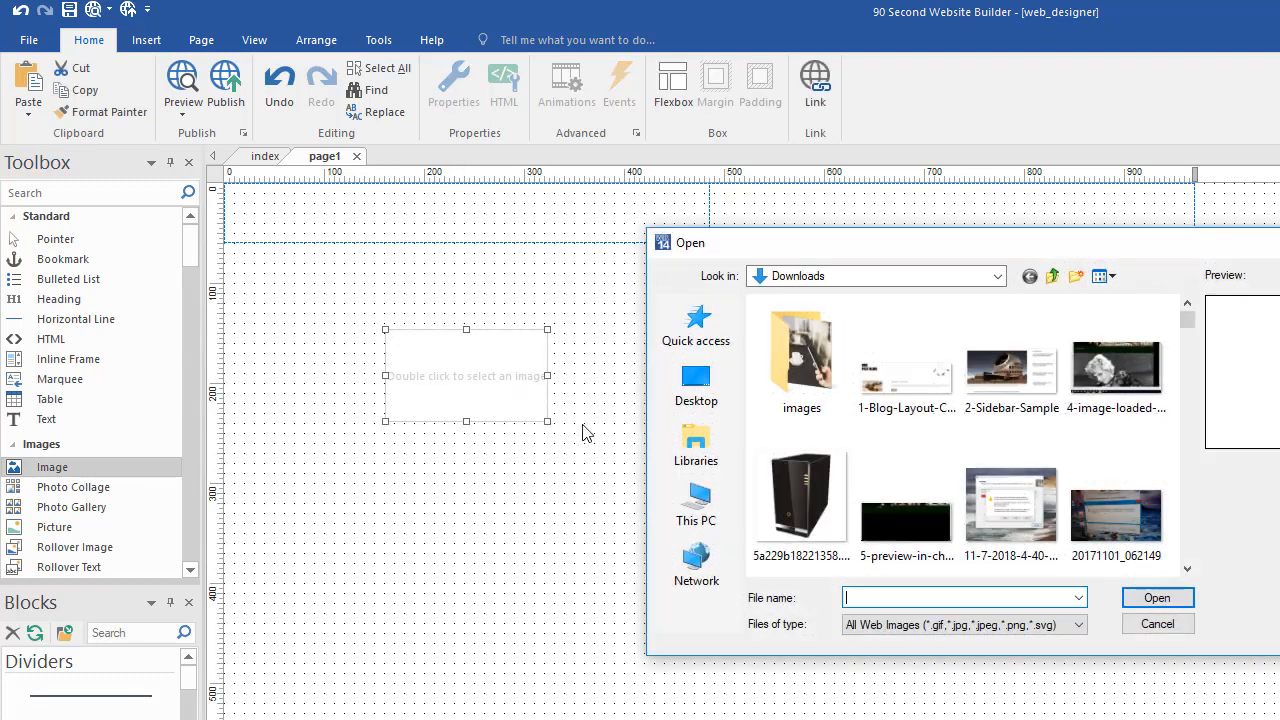
click(800, 500)
click(1155, 597)
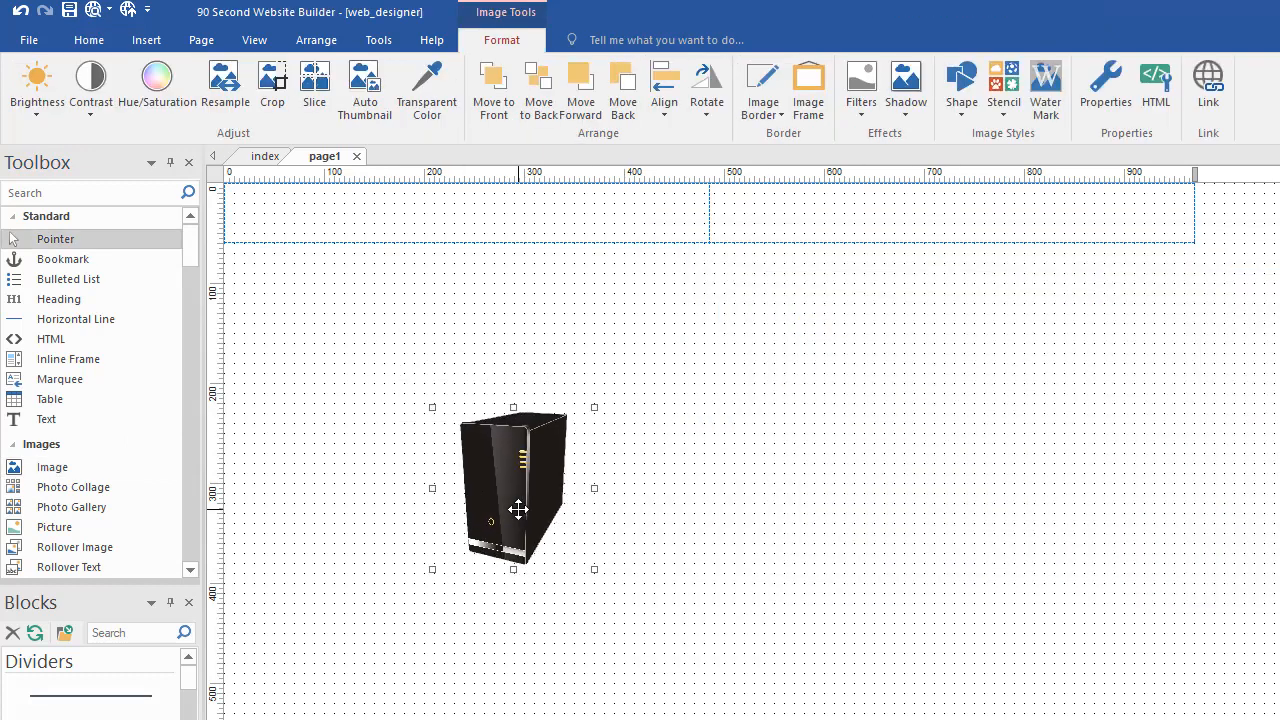
drag(518, 509, 558, 460)
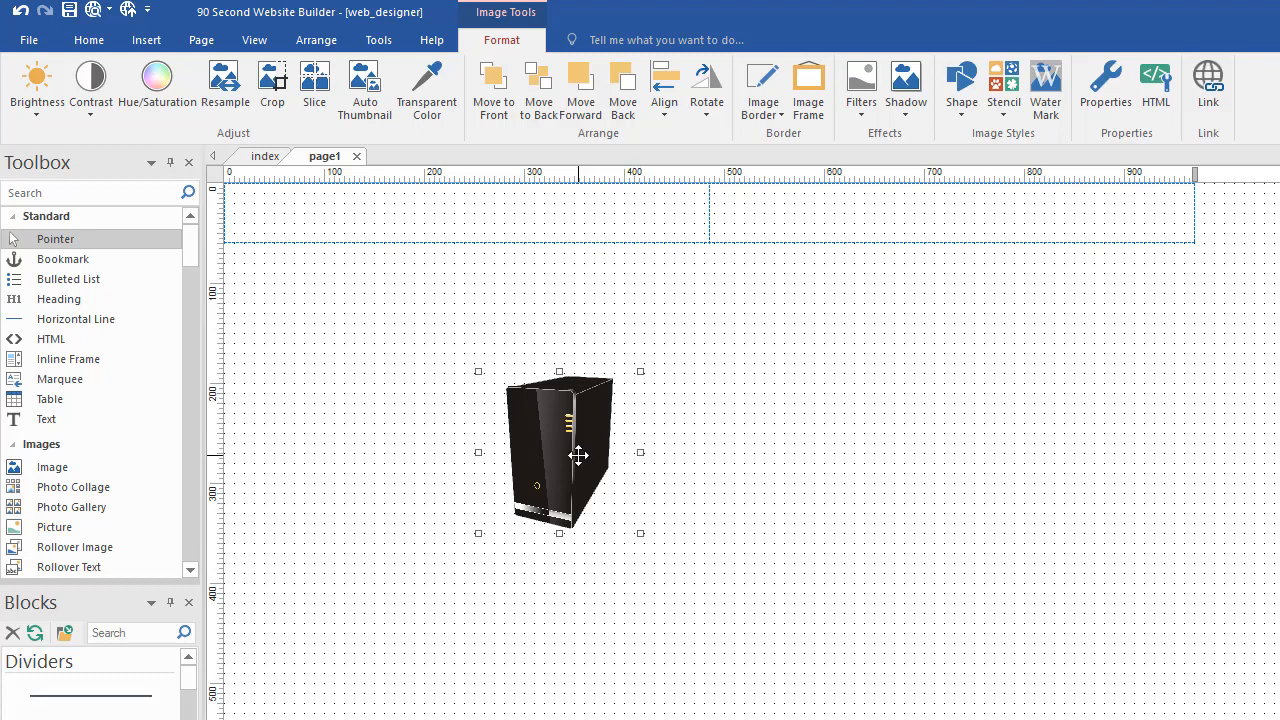
key(Delete)
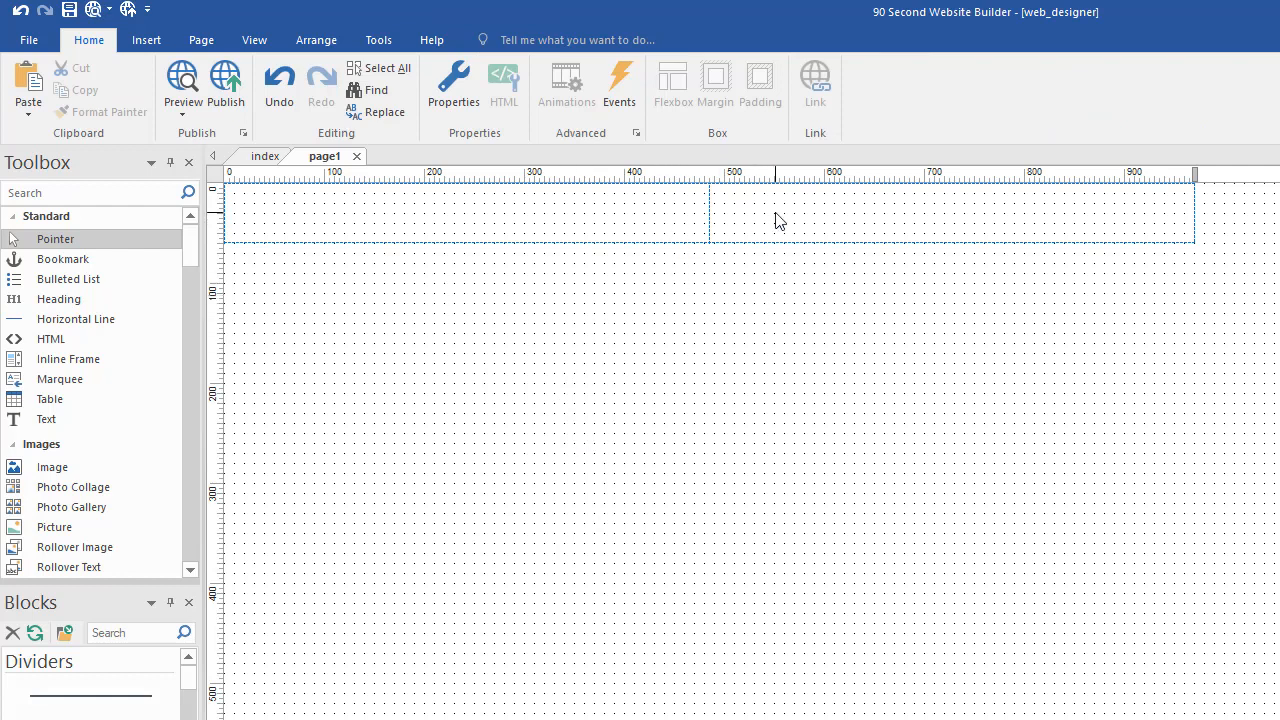
- Remove a column from the layout grid to leave a single 12x column
double_click(646, 226)
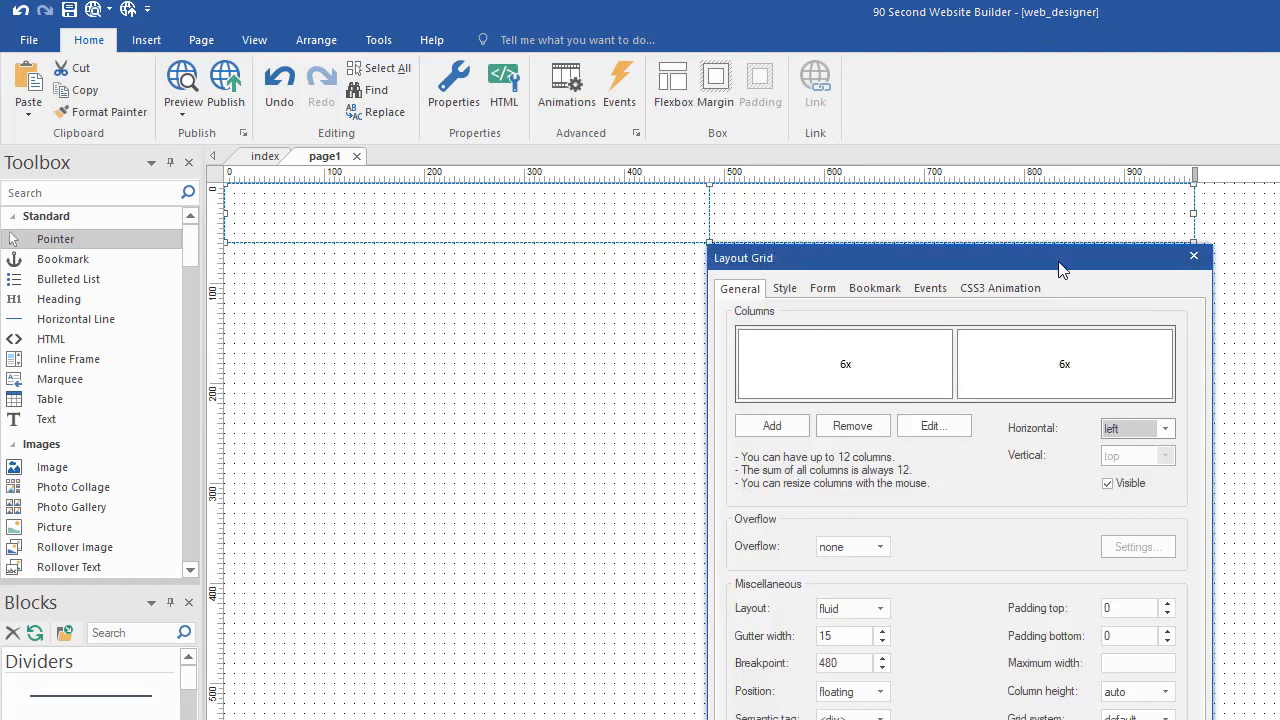
drag(1060, 265, 1019, 169)
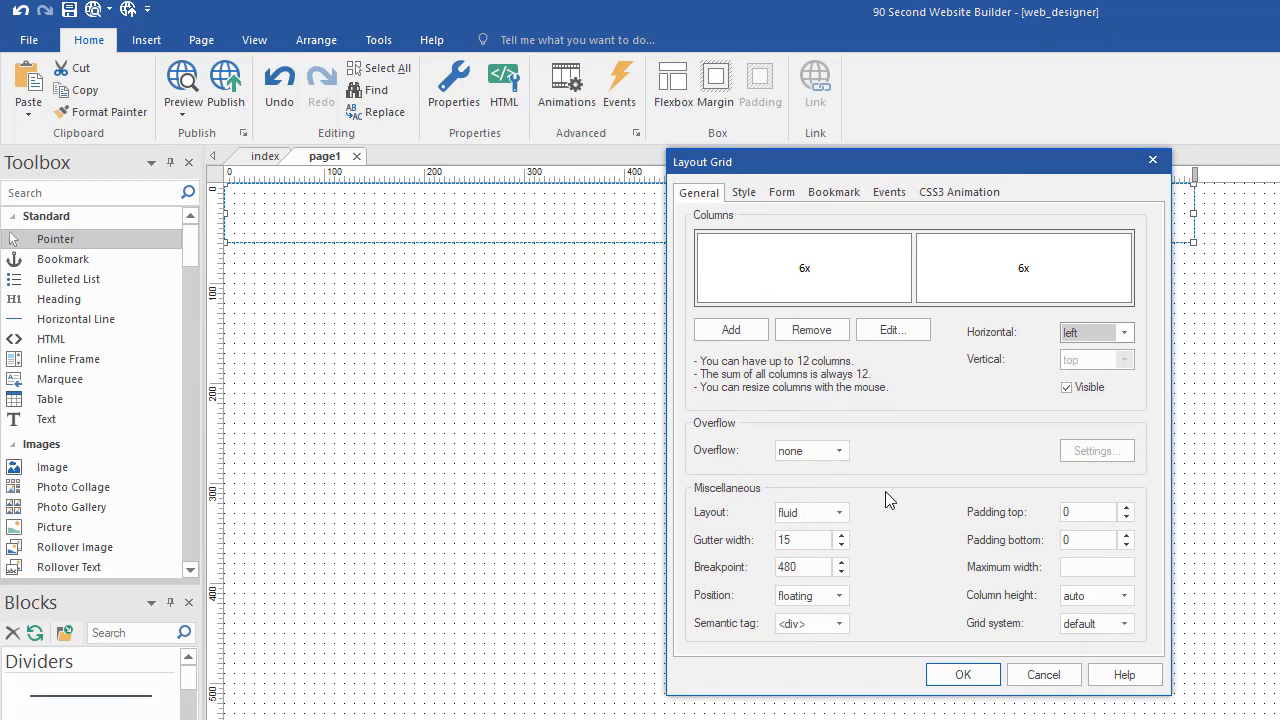
drag(913, 270, 1062, 270)
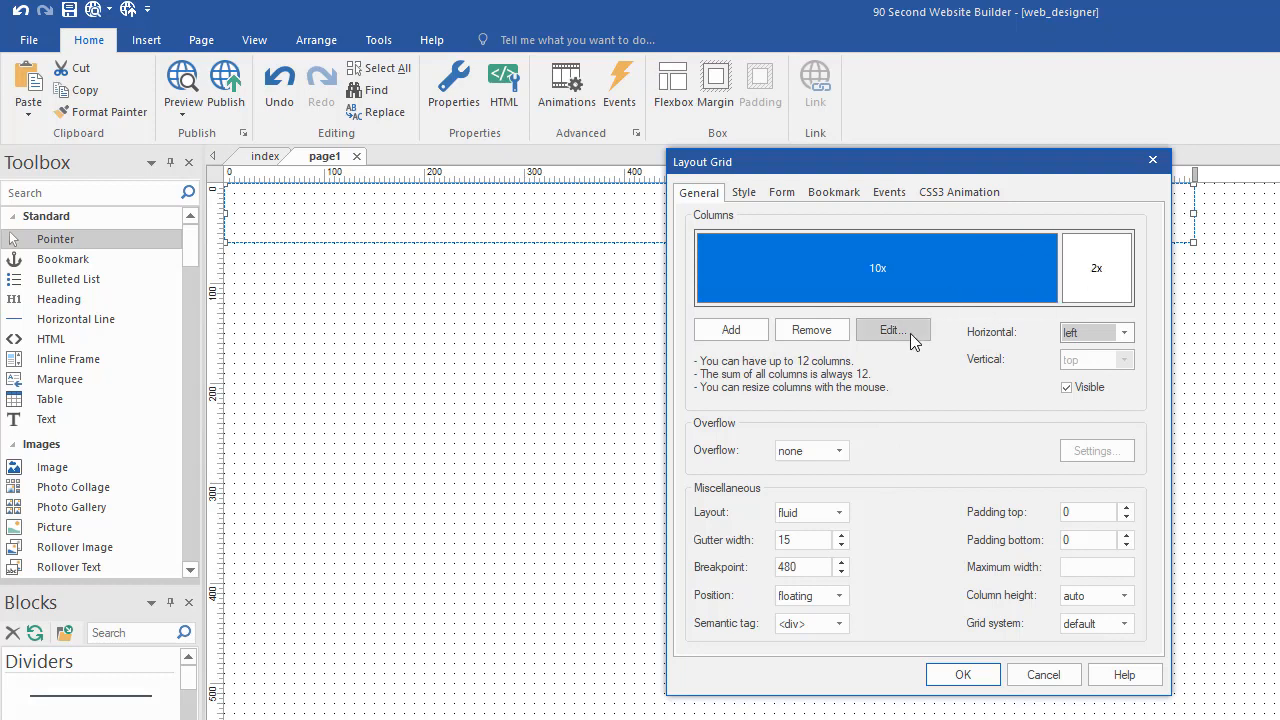
click(1090, 280)
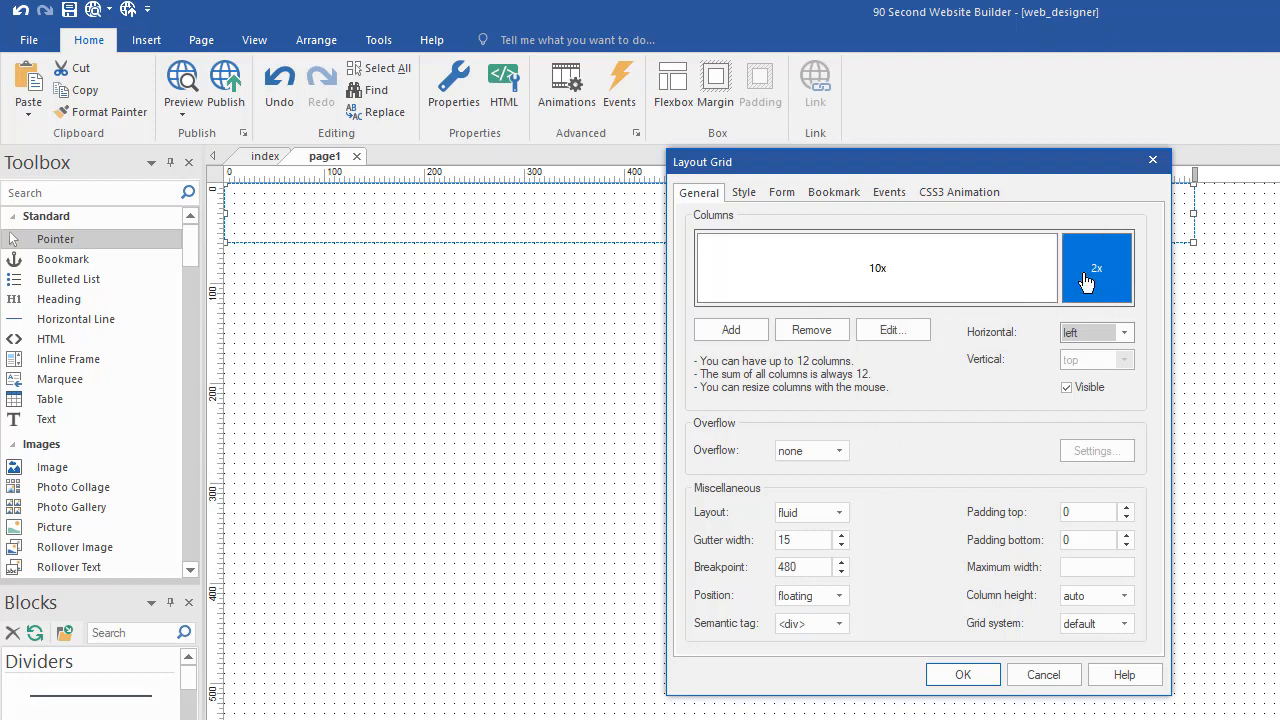
click(812, 333)
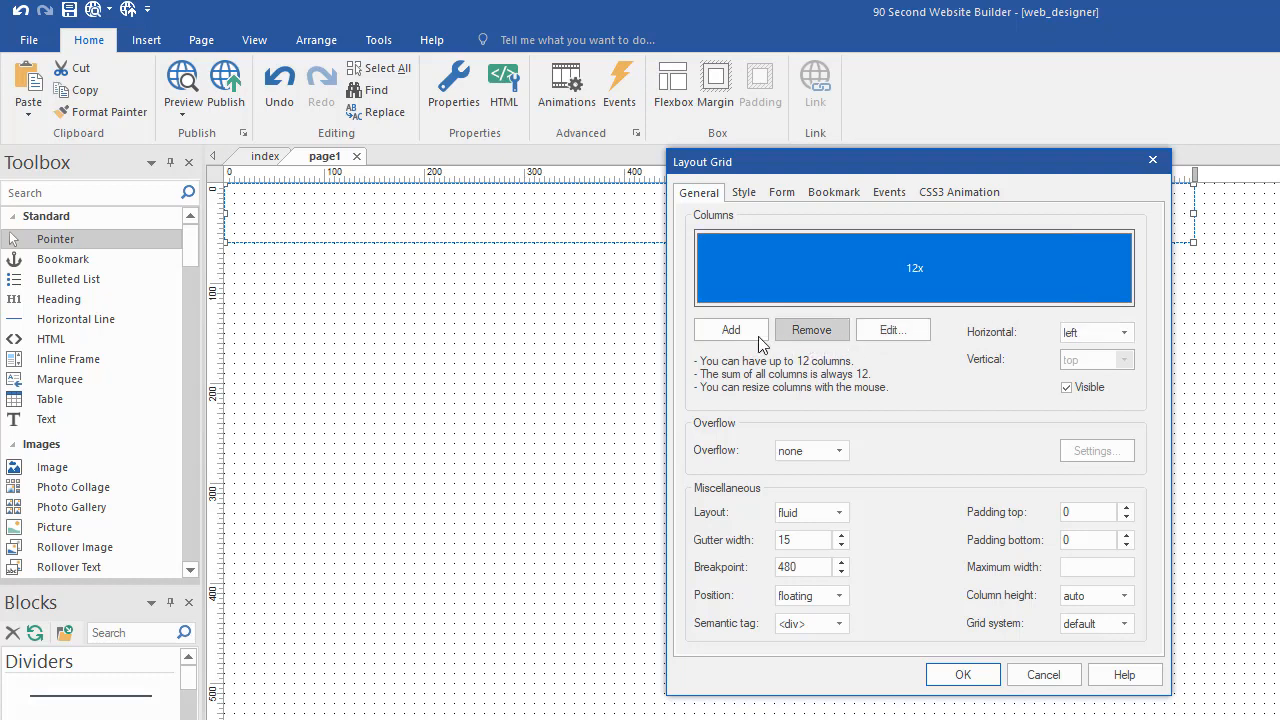
click(972, 678)
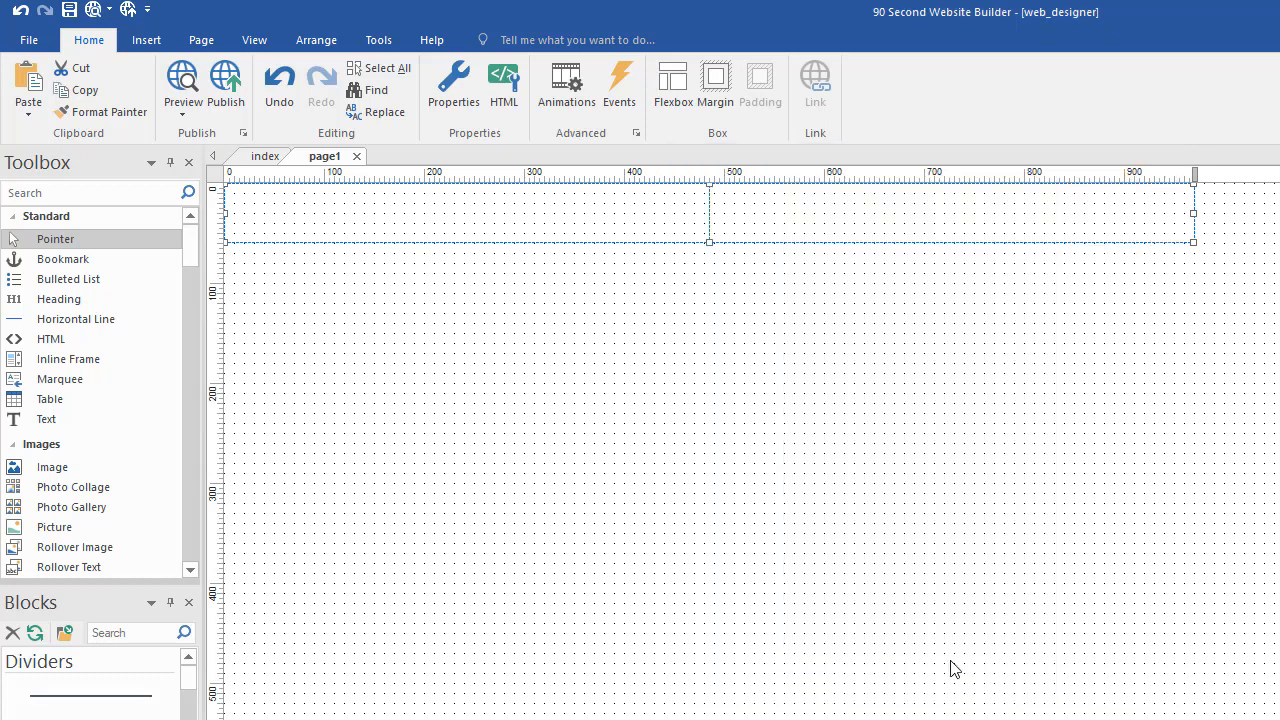
- Set the layout grid's background mode to image, using office-932926_1920.jpg from the Downloads folder
double_click(679, 229)
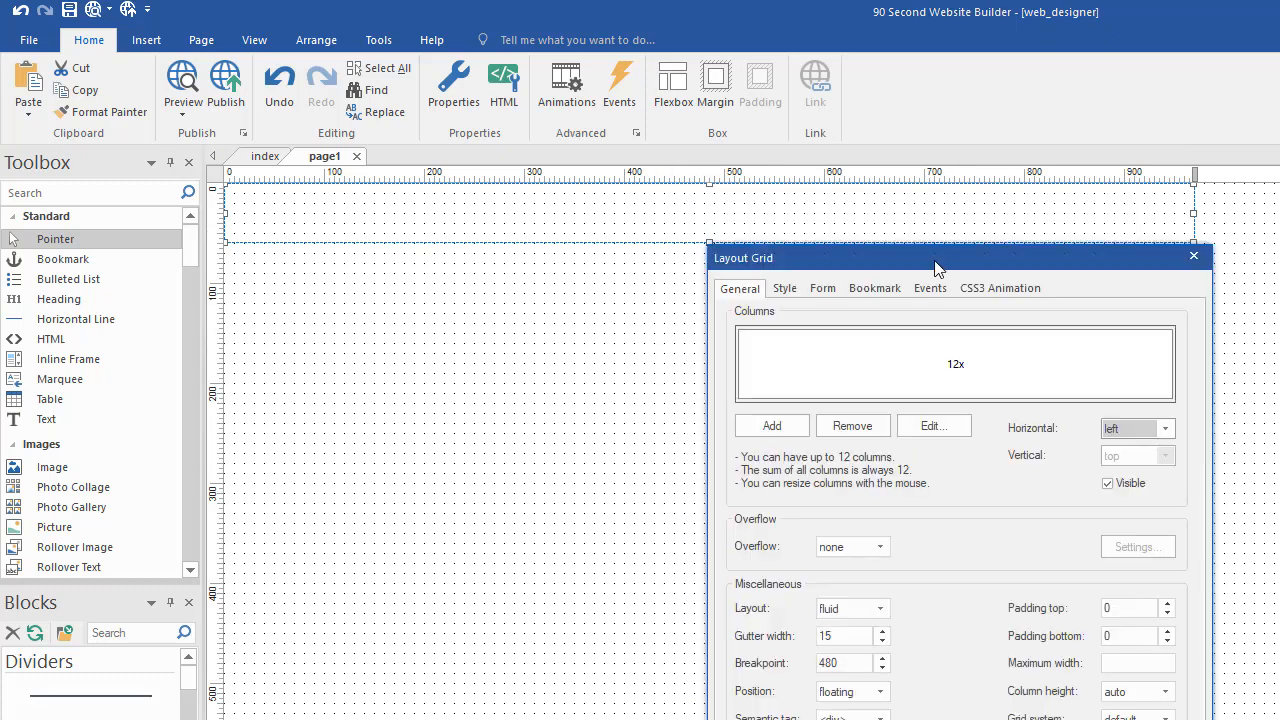
drag(934, 262, 861, 166)
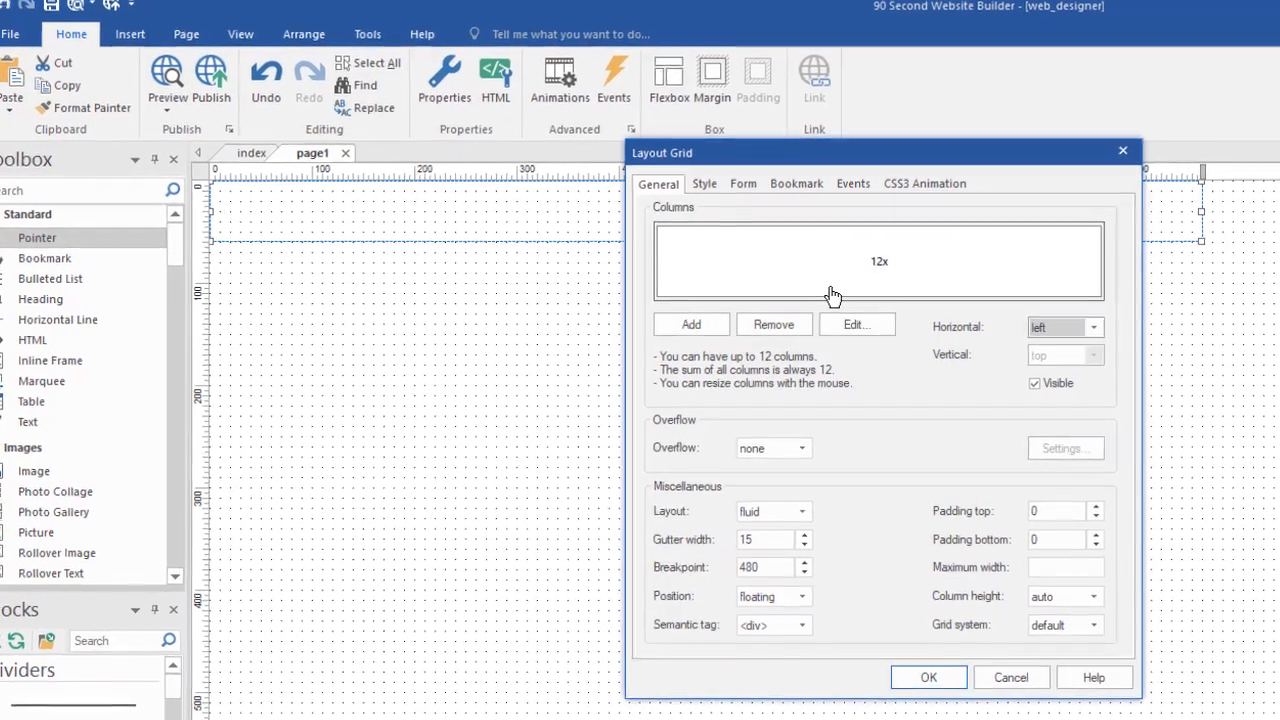
click(683, 170)
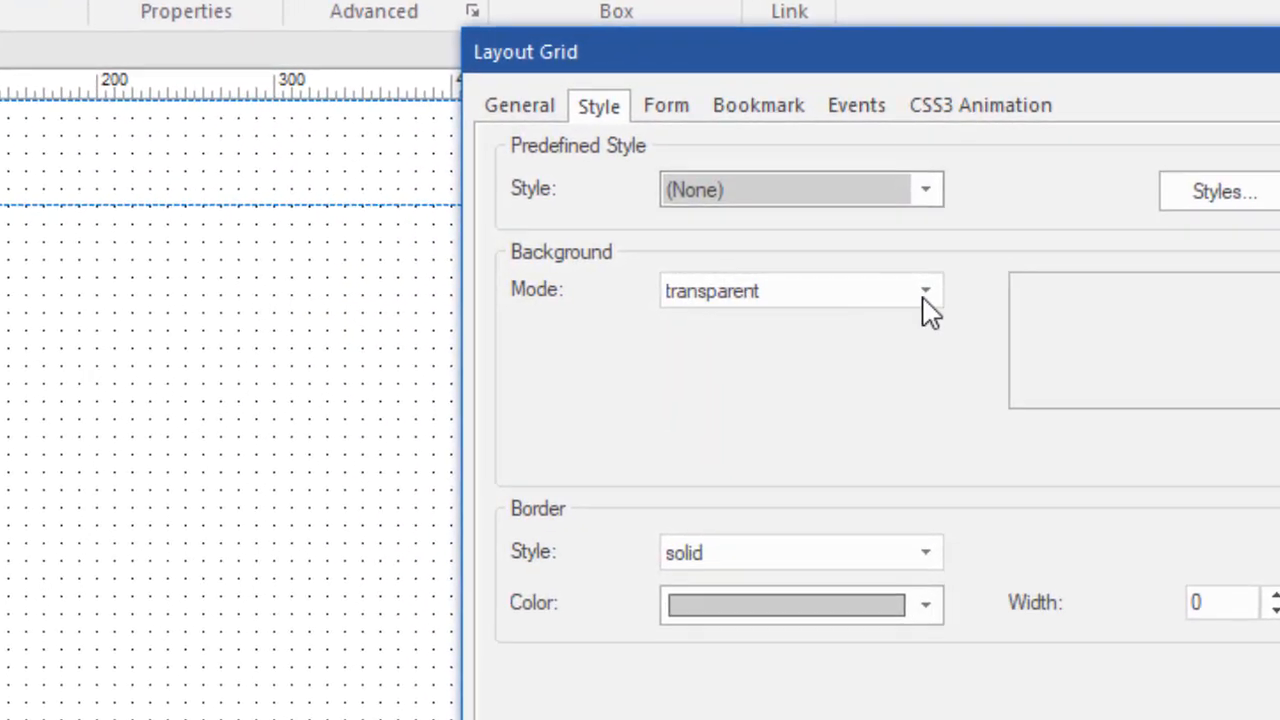
click(925, 291)
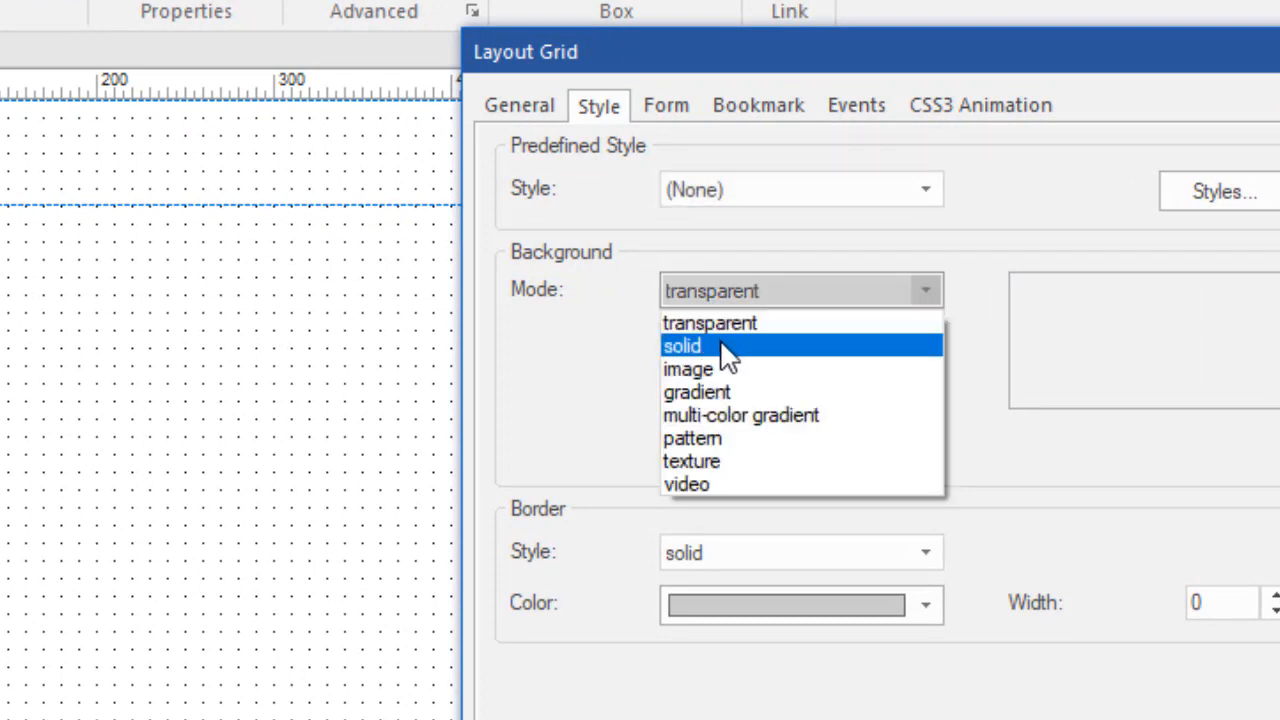
click(726, 370)
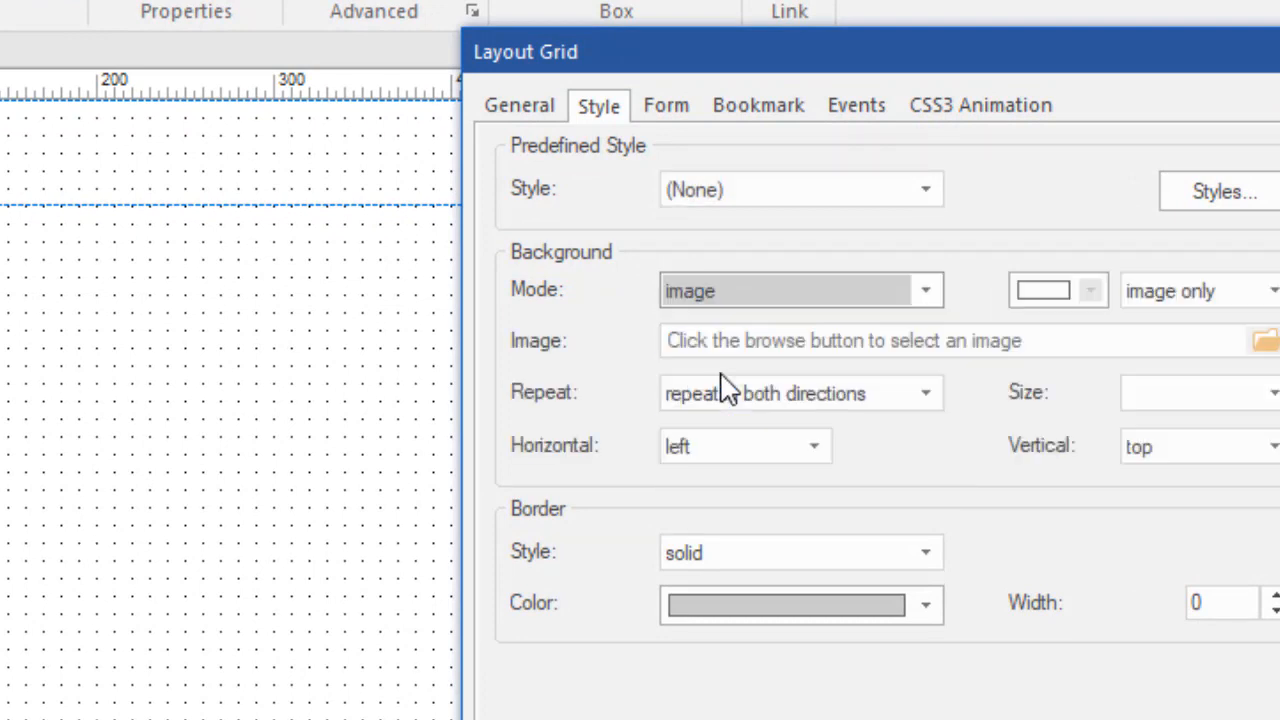
click(1264, 340)
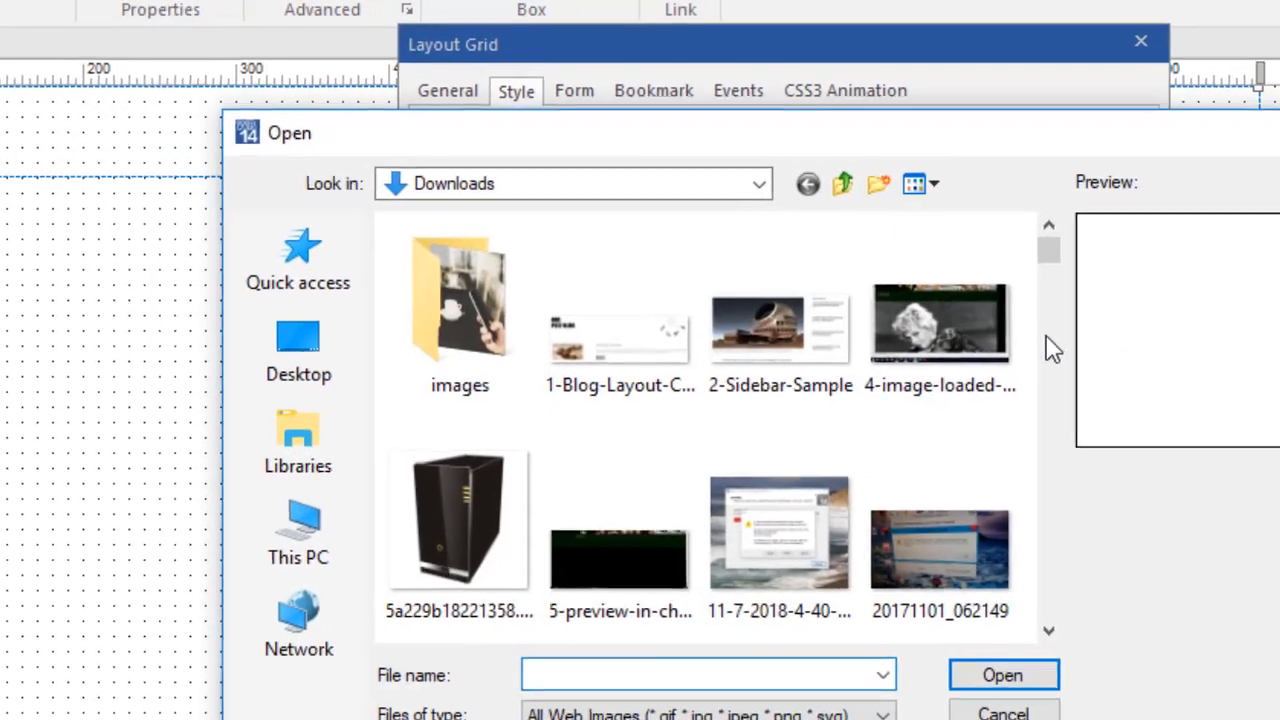
drag(1048, 252, 1056, 495)
click(799, 475)
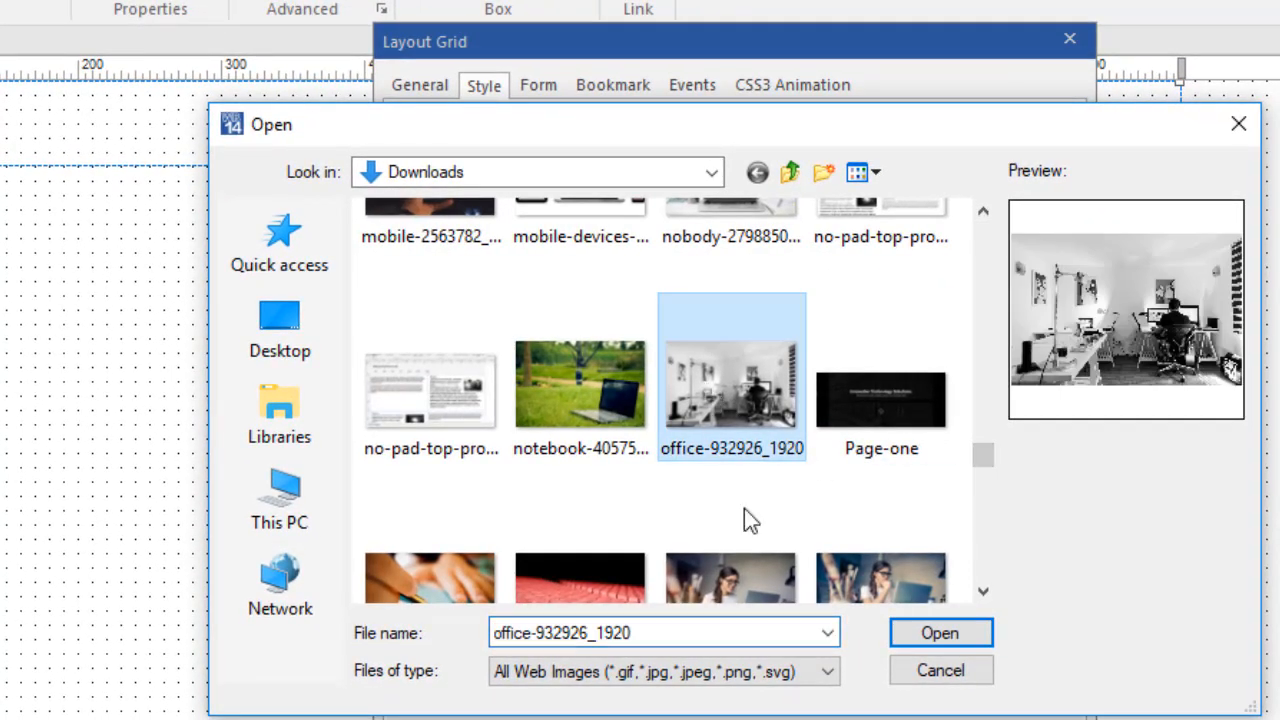
click(912, 636)
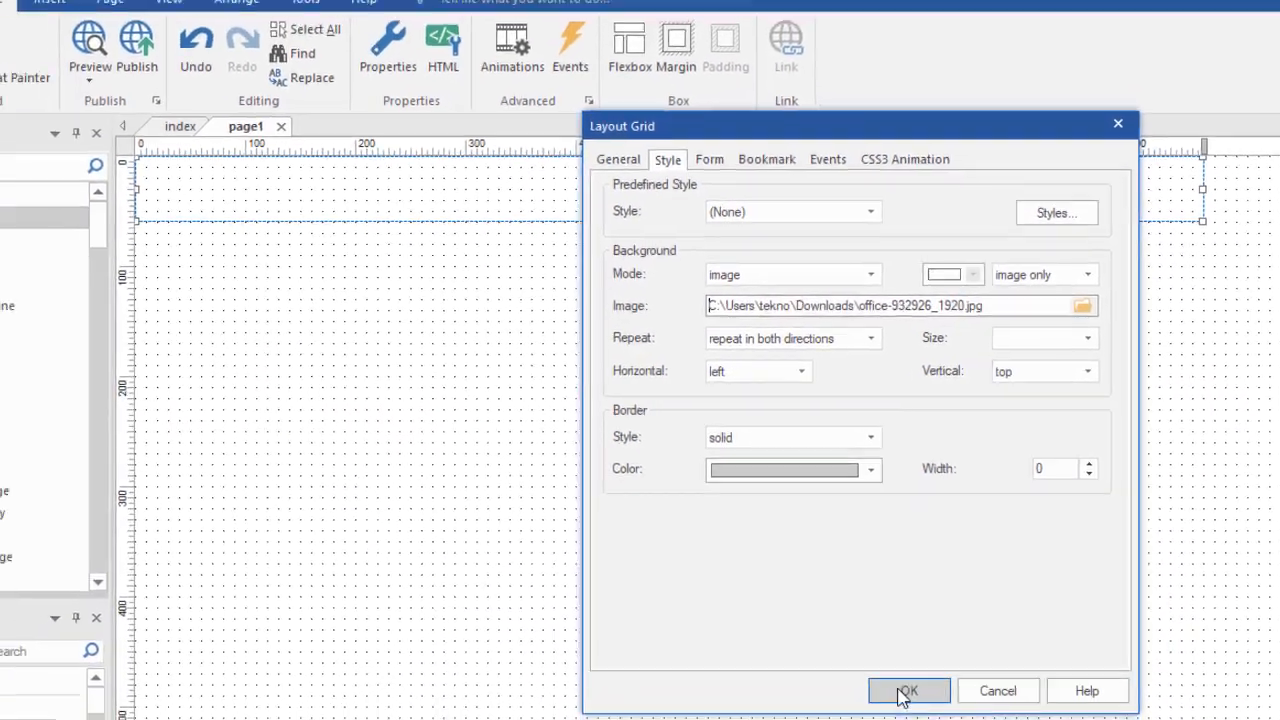
click(905, 691)
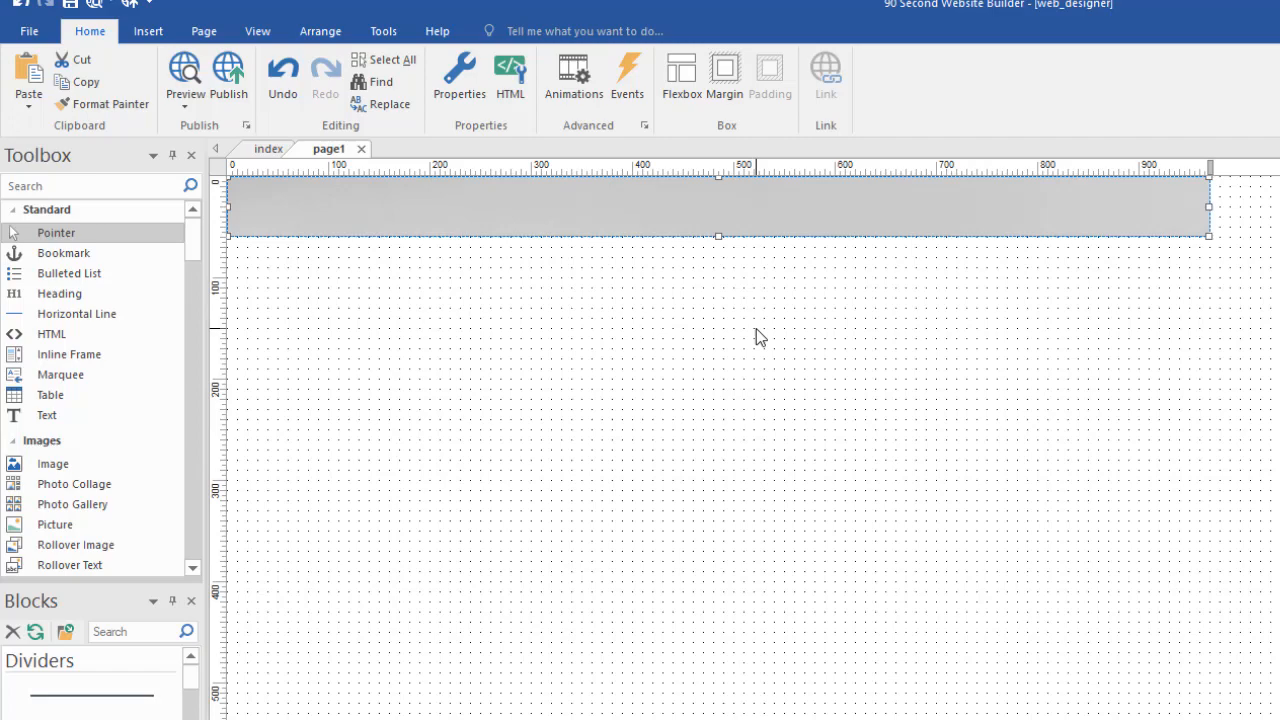
- Set the layout grid's top padding and bottom padding to 100 each
double_click(786, 221)
drag(838, 250, 597, 186)
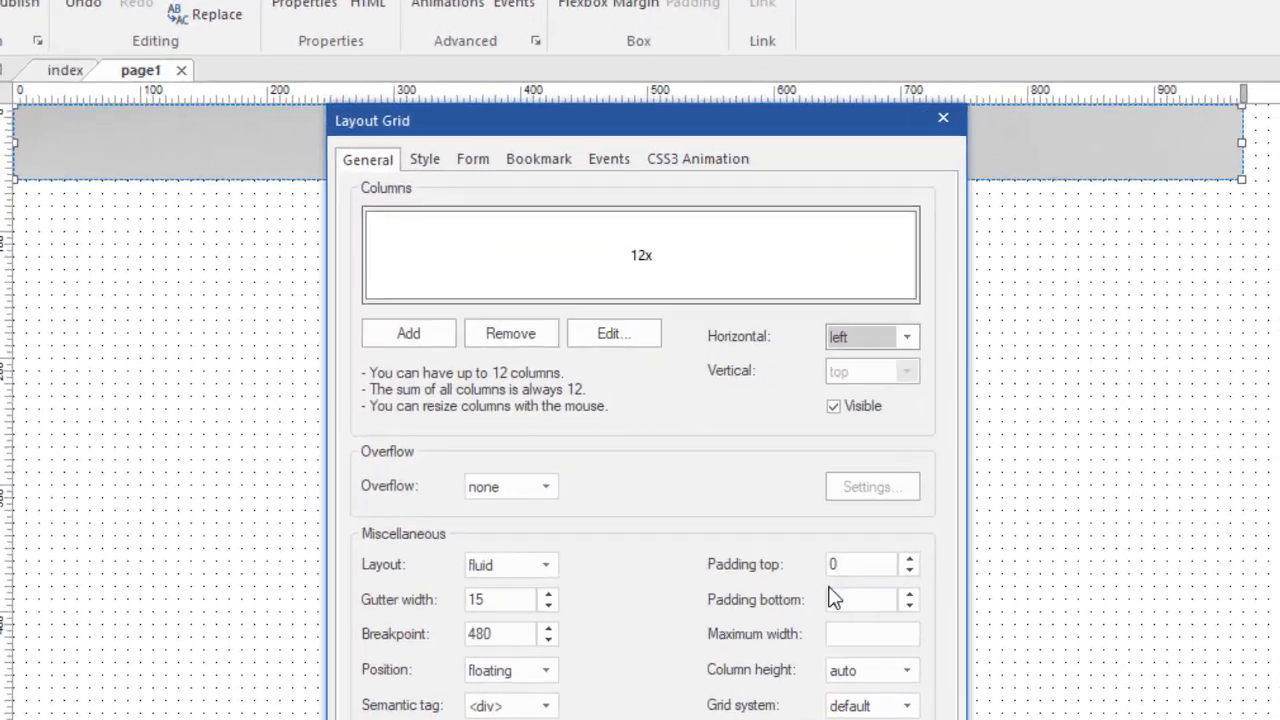
drag(845, 563, 815, 558)
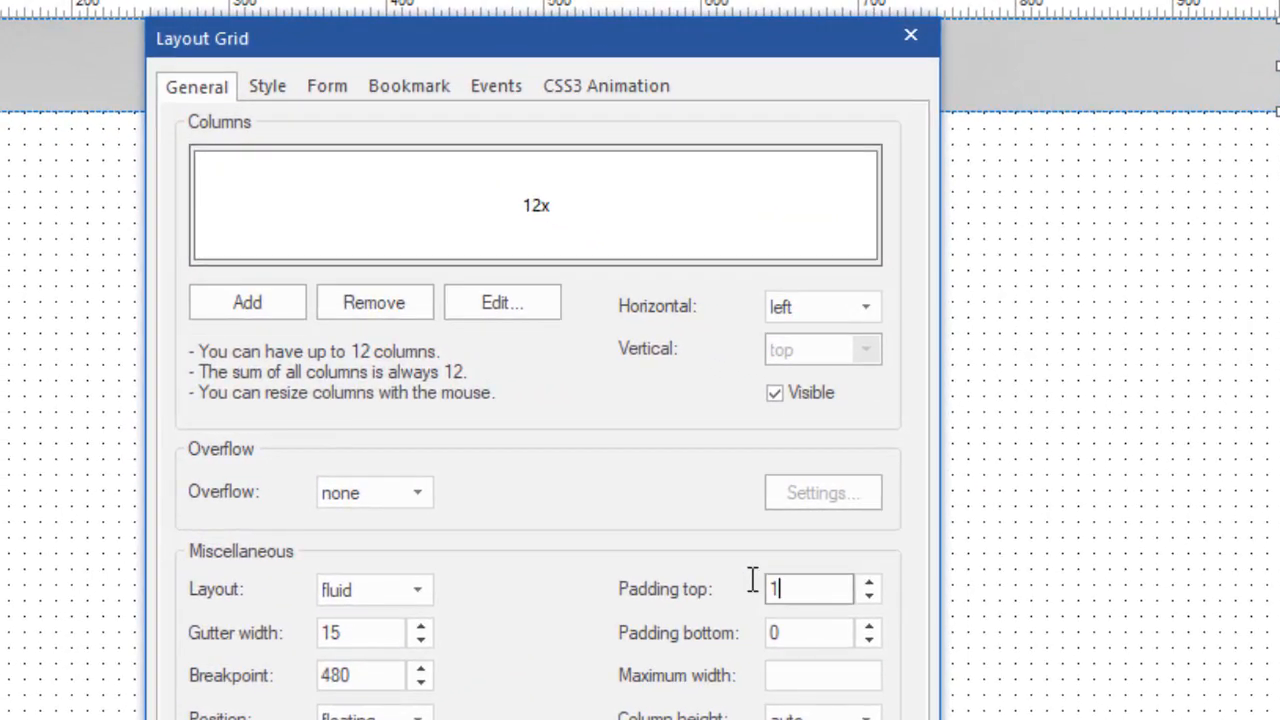
text(100)
drag(797, 626, 749, 631)
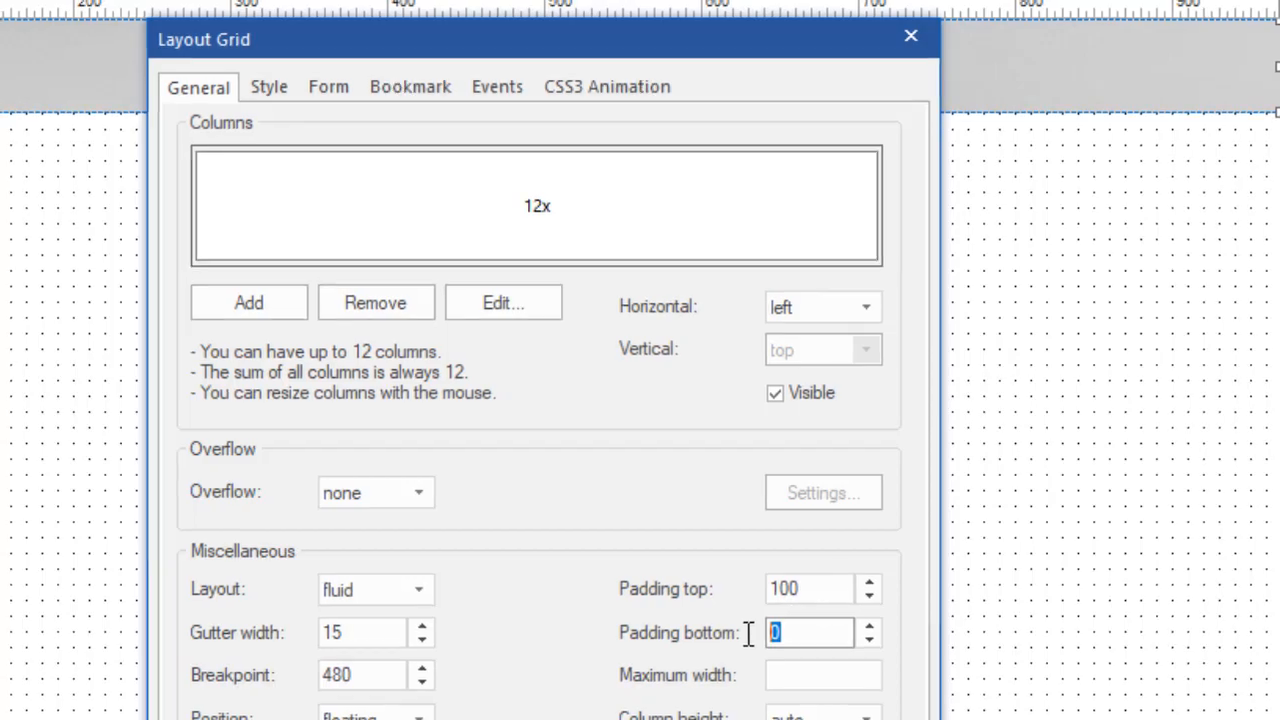
text(100)
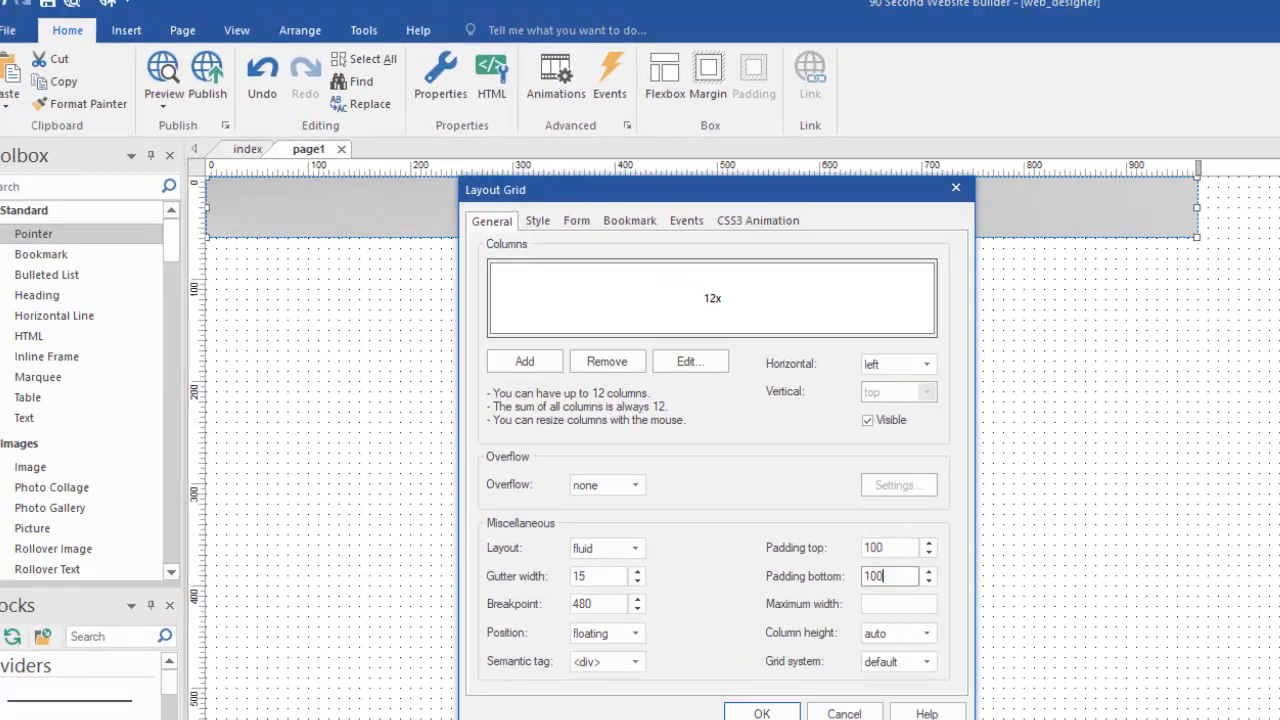
key(Return)
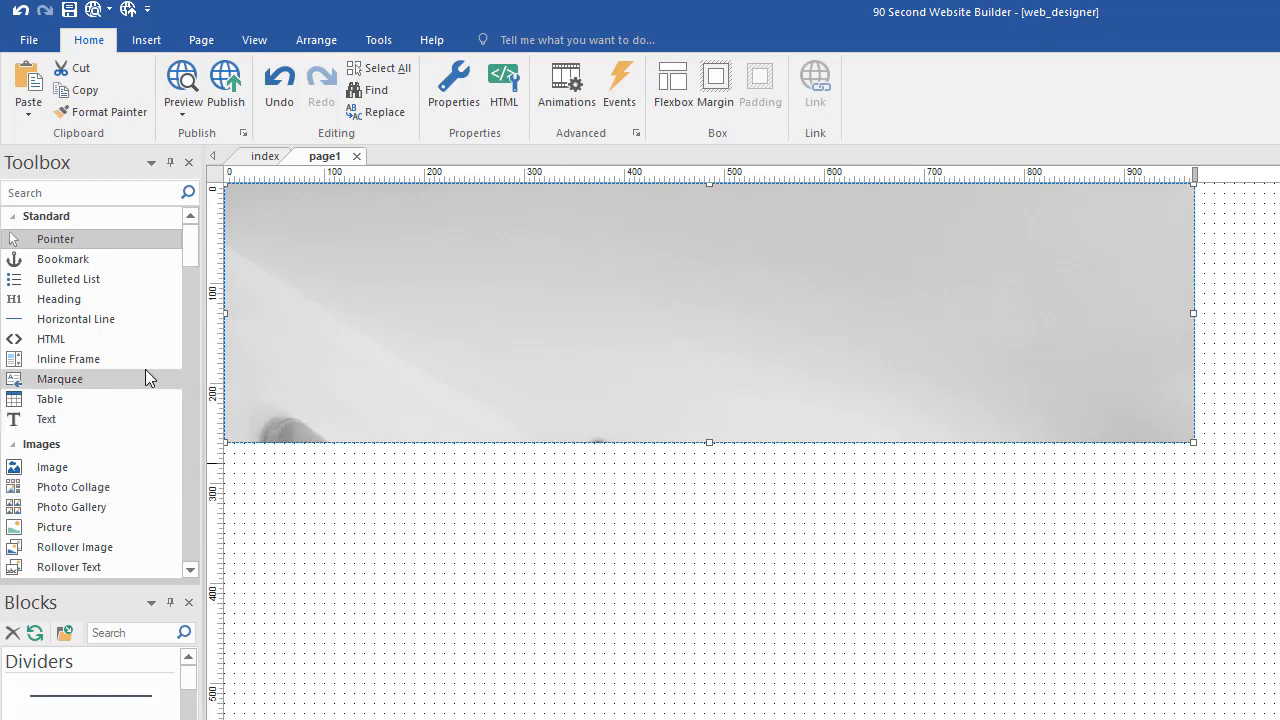
- Draw a ready-to-use JavaScript object below the layout grid and choose the Typewriter Deluxe script for it
scroll(150, 365, down, 4)
scroll(167, 330, down, 7)
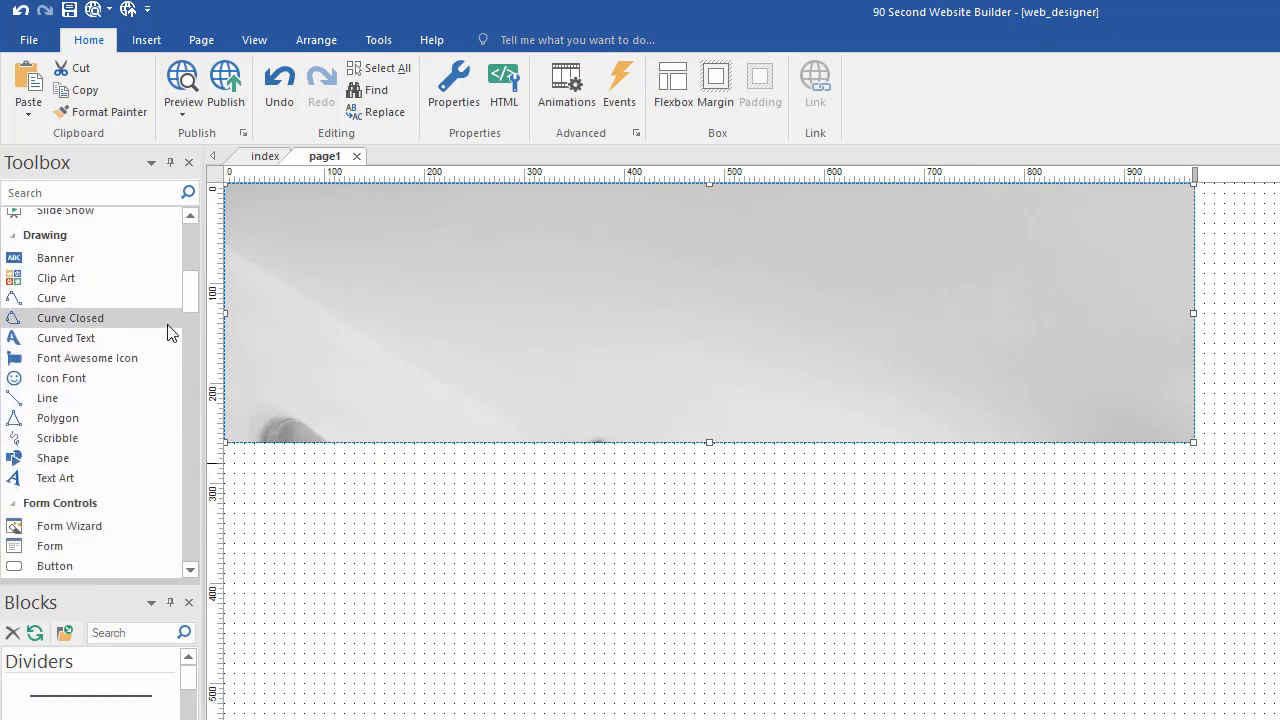
scroll(167, 330, down, 5)
click(100, 439)
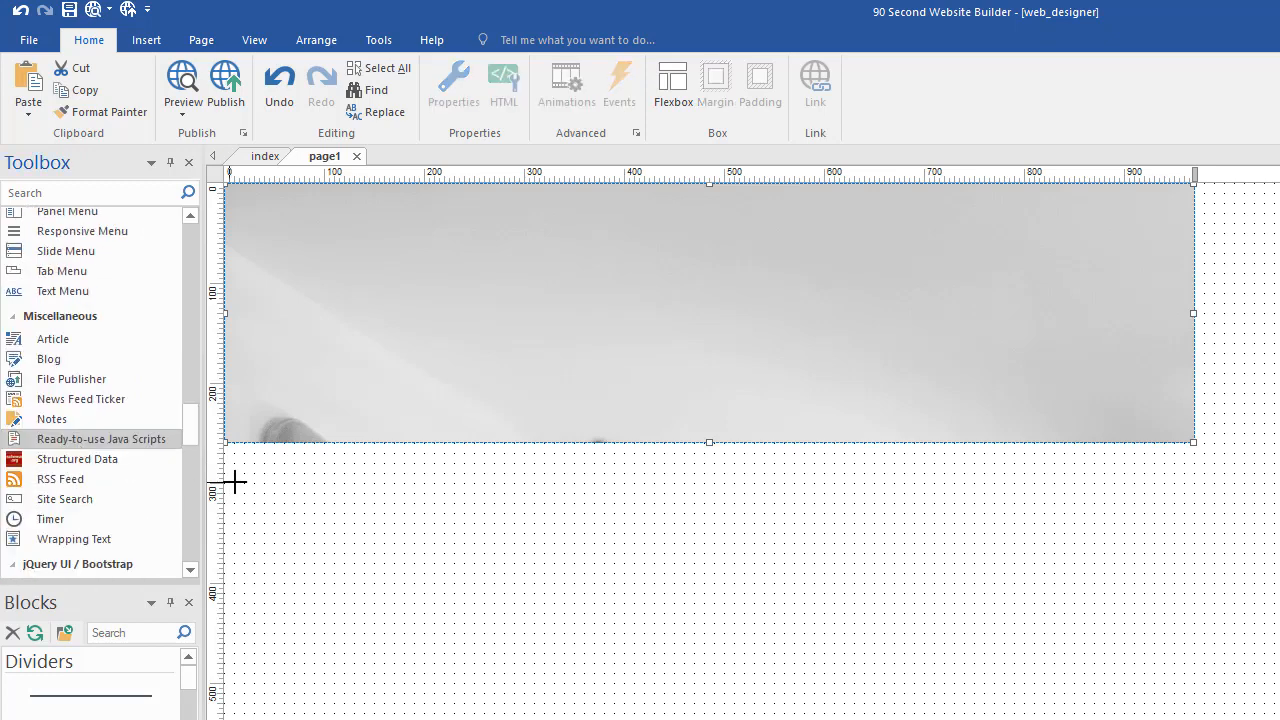
mouse_move(314, 474)
mouse_down()
mouse_move(611, 606)
mouse_move(668, 612)
mouse_up()
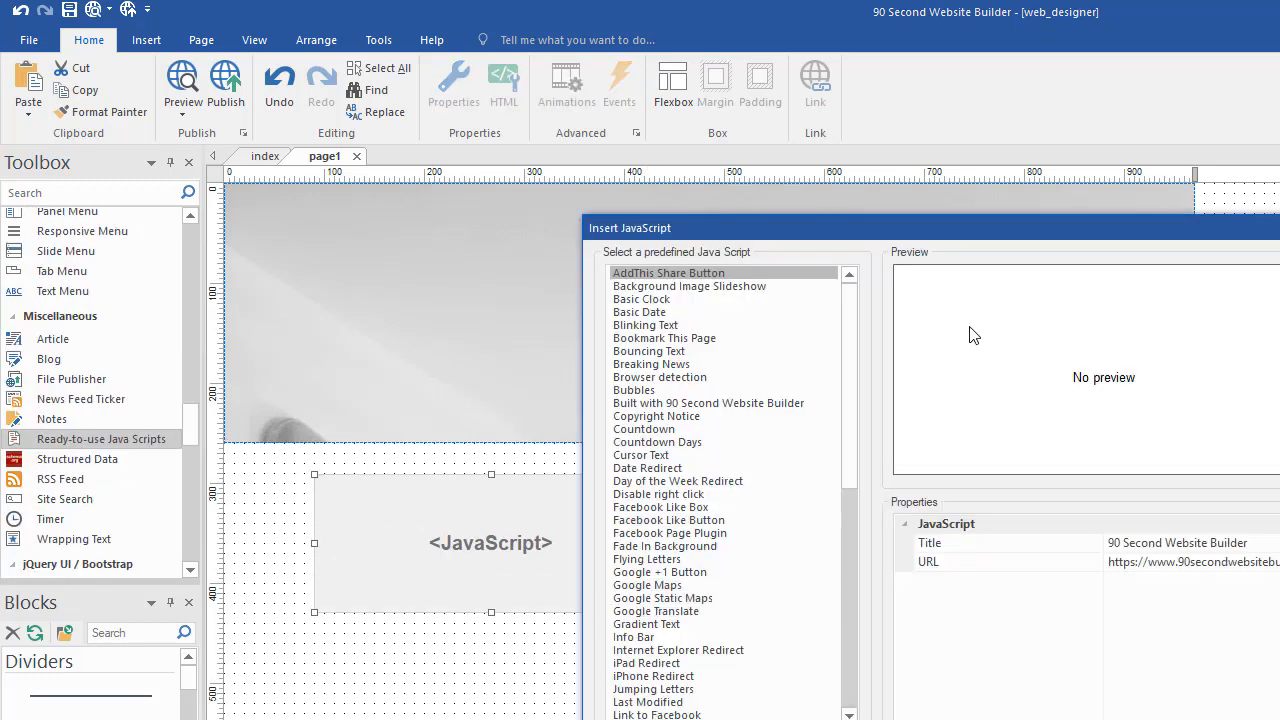
scroll(836, 636, down, 12)
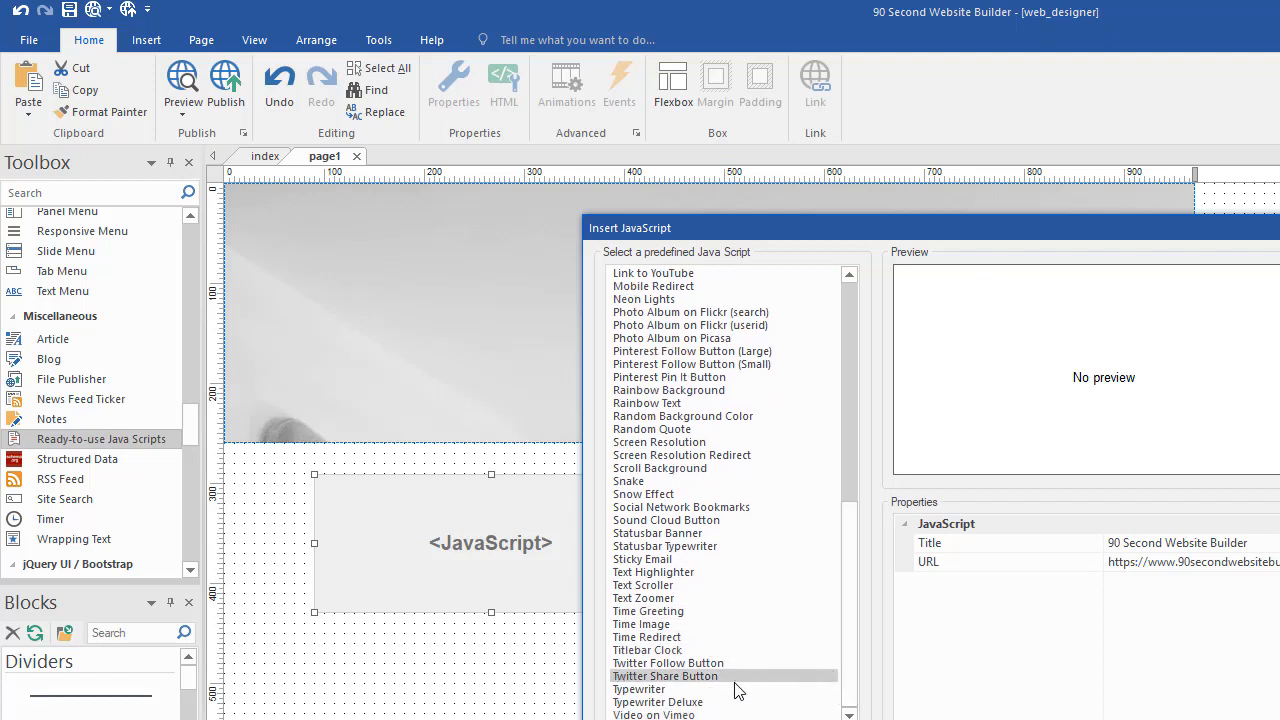
click(680, 702)
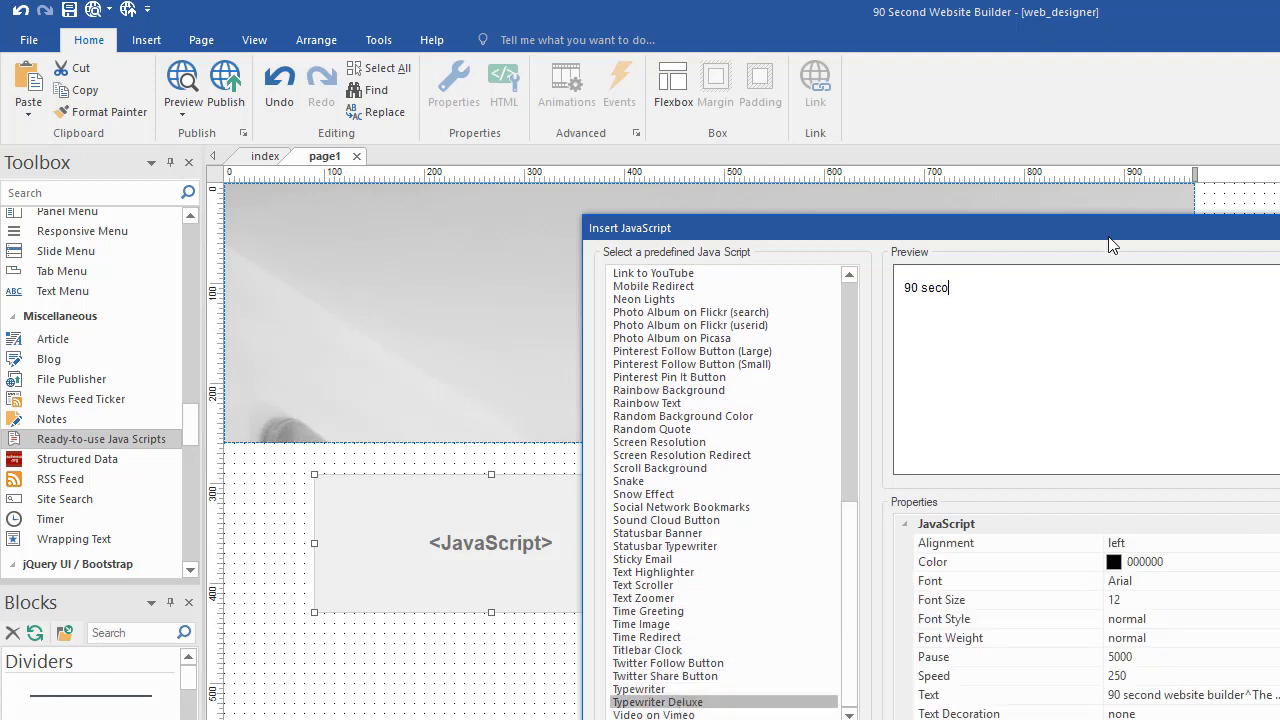
drag(1112, 245, 1012, 152)
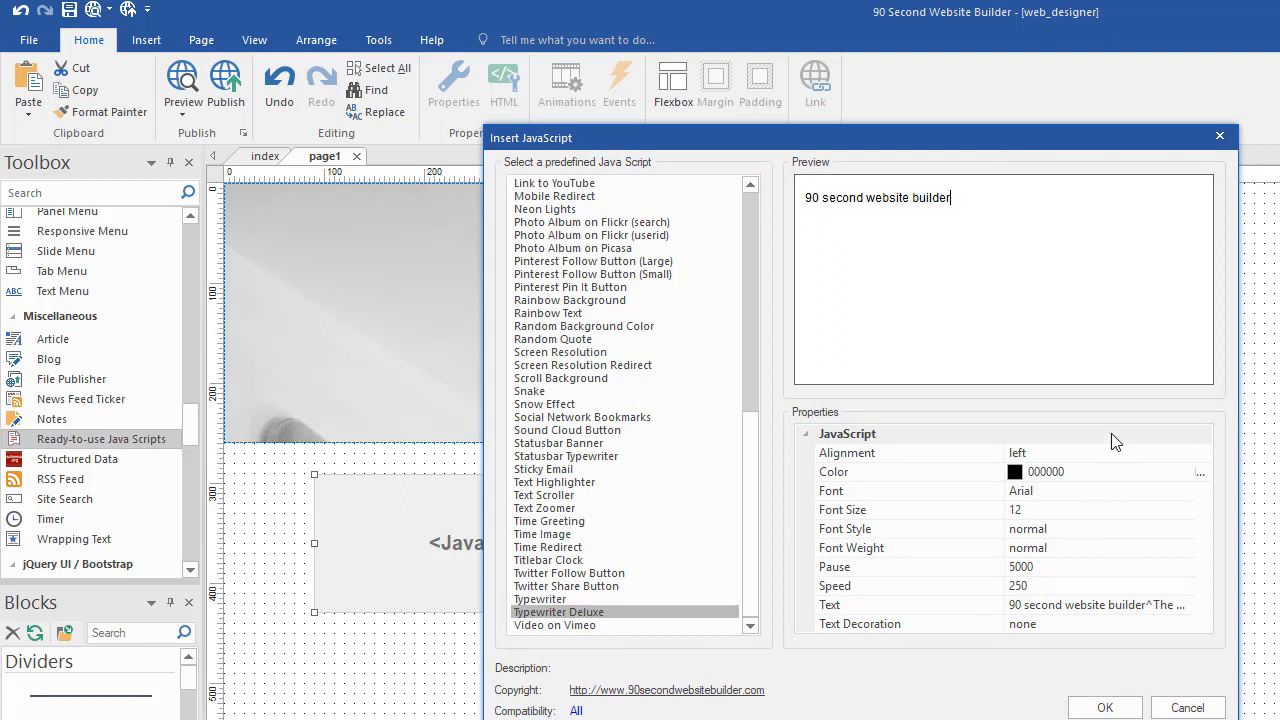
- Discard the new script object and place the prepared typewriter script reading "Let Me Design Your Website" below the layout grid
click(1188, 708)
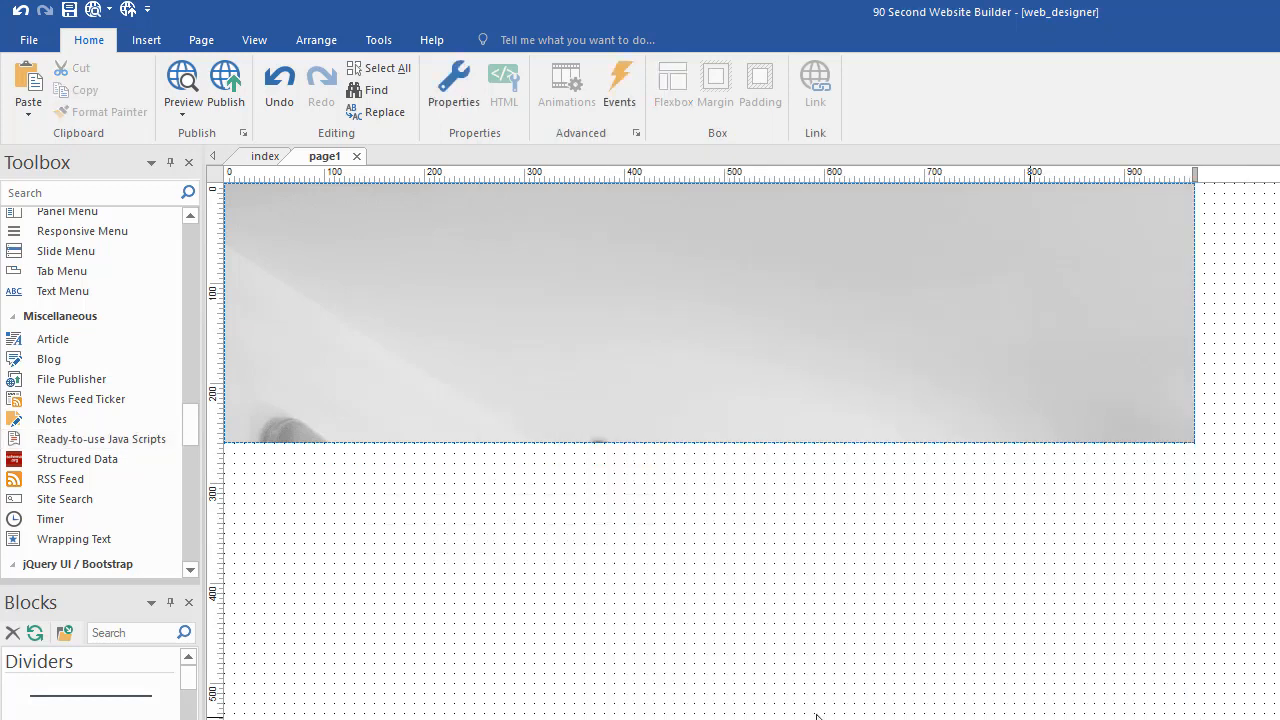
click(1022, 528)
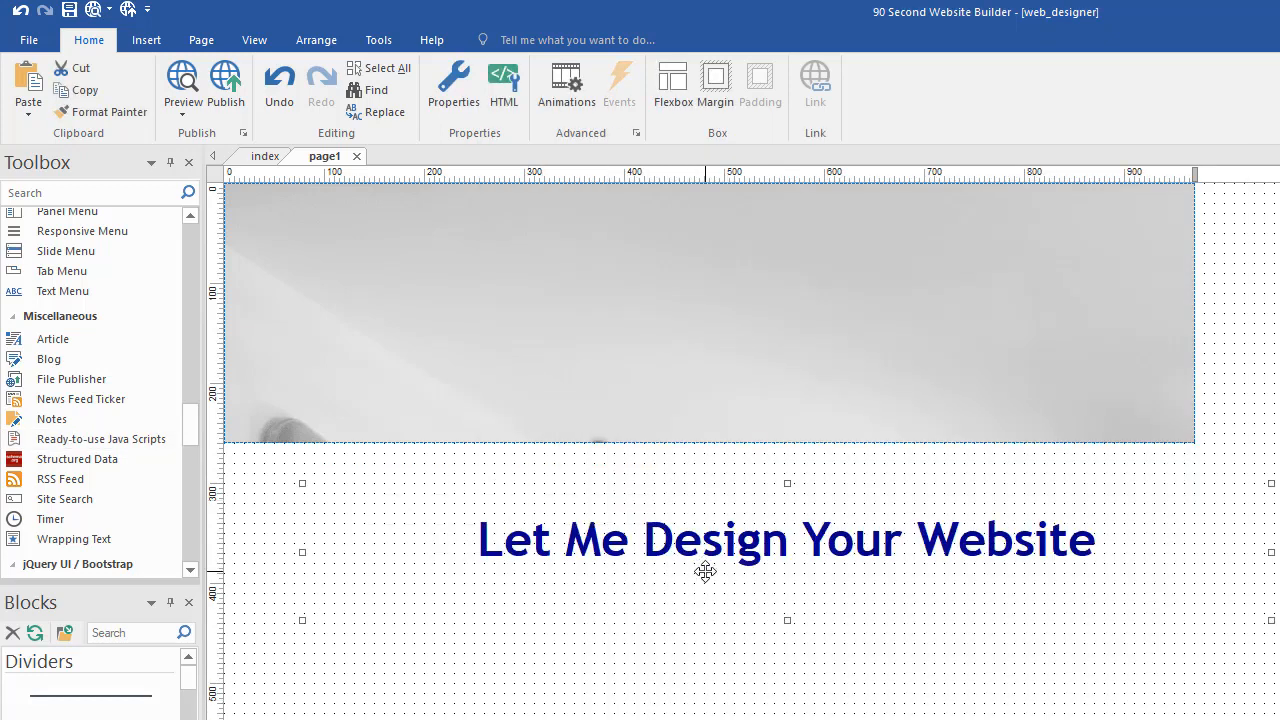
- Review the Typewriter Deluxe script's properties, including its alignment, color, font, pause, speed and text
double_click(655, 498)
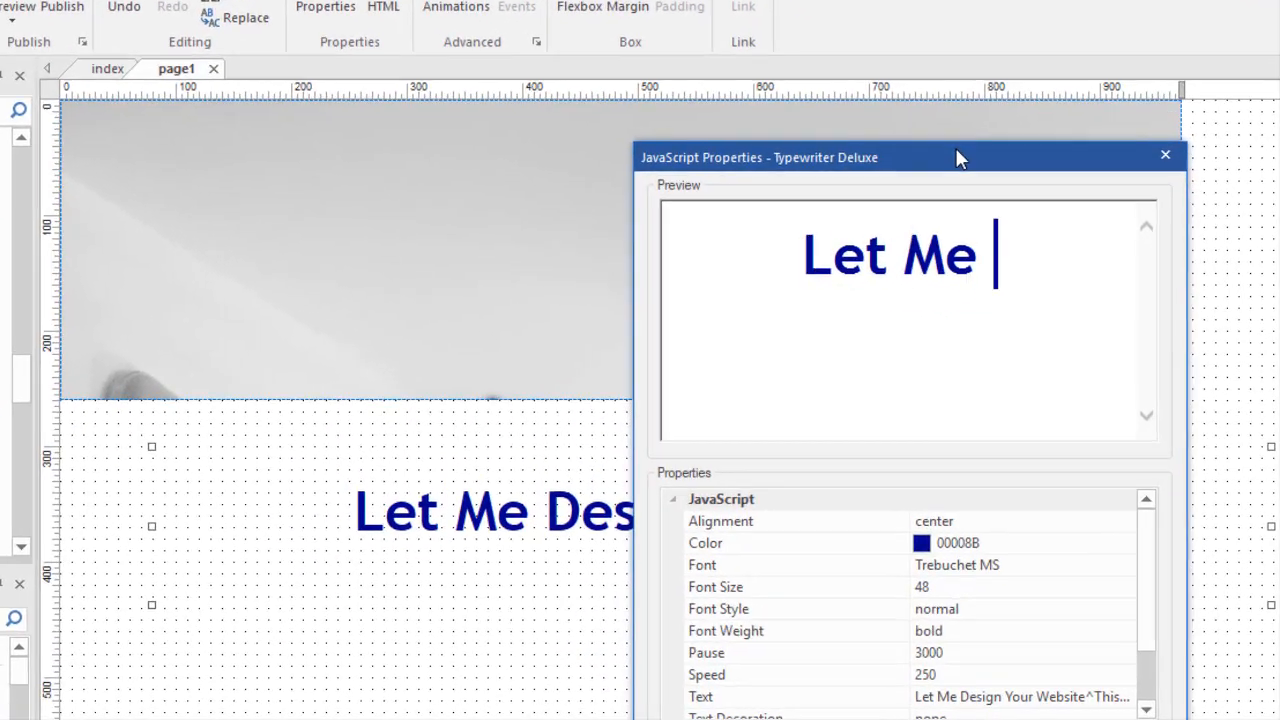
drag(956, 157, 658, 70)
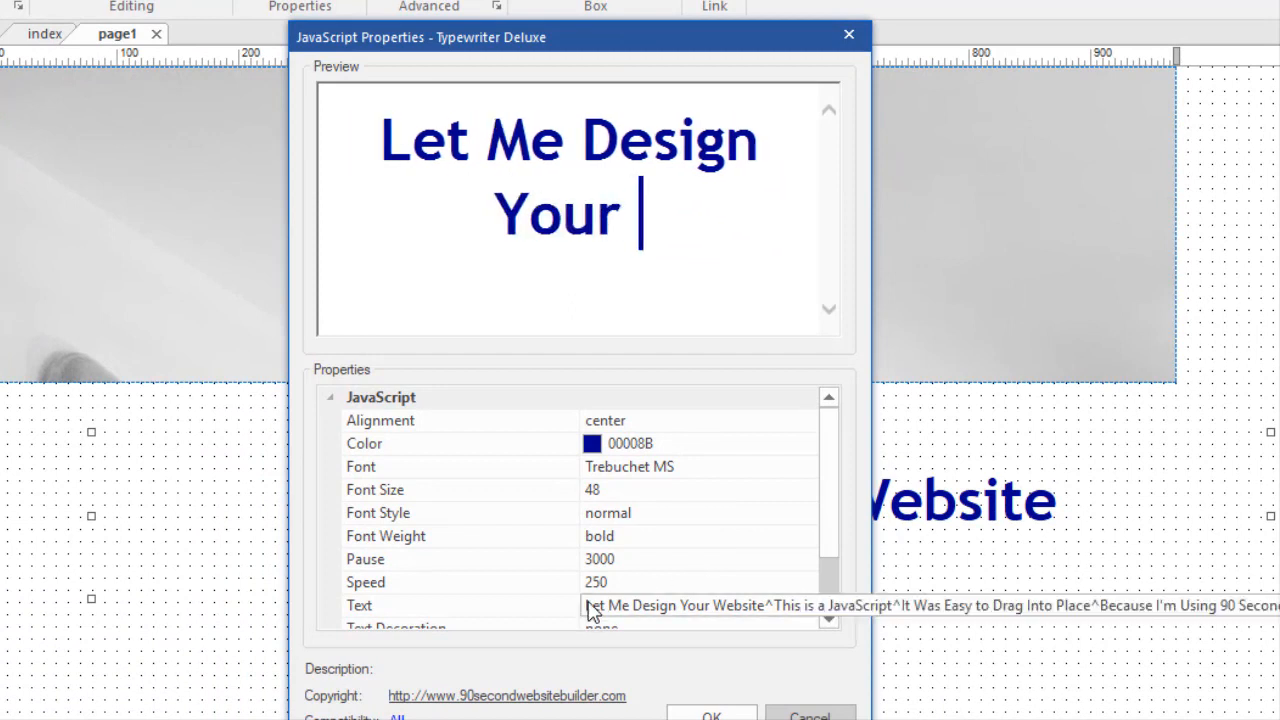
drag(832, 445, 686, 537)
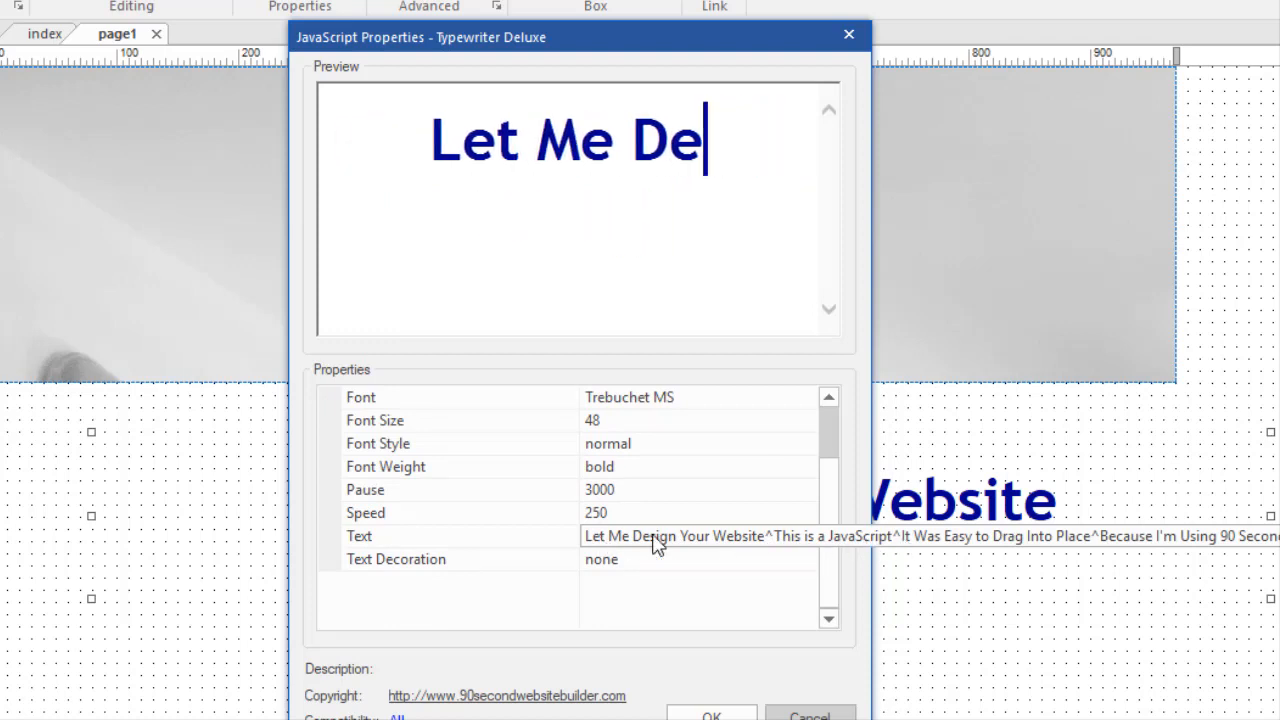
drag(835, 468, 838, 400)
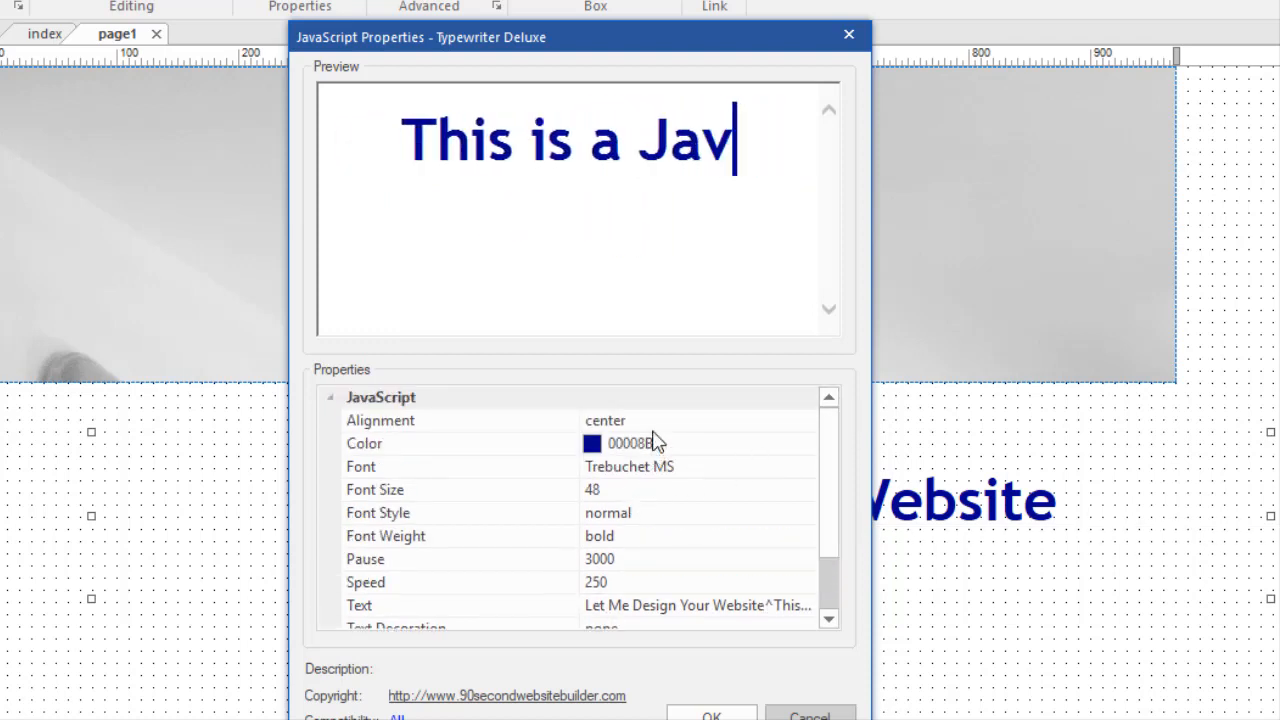
scroll(835, 555, down, 1)
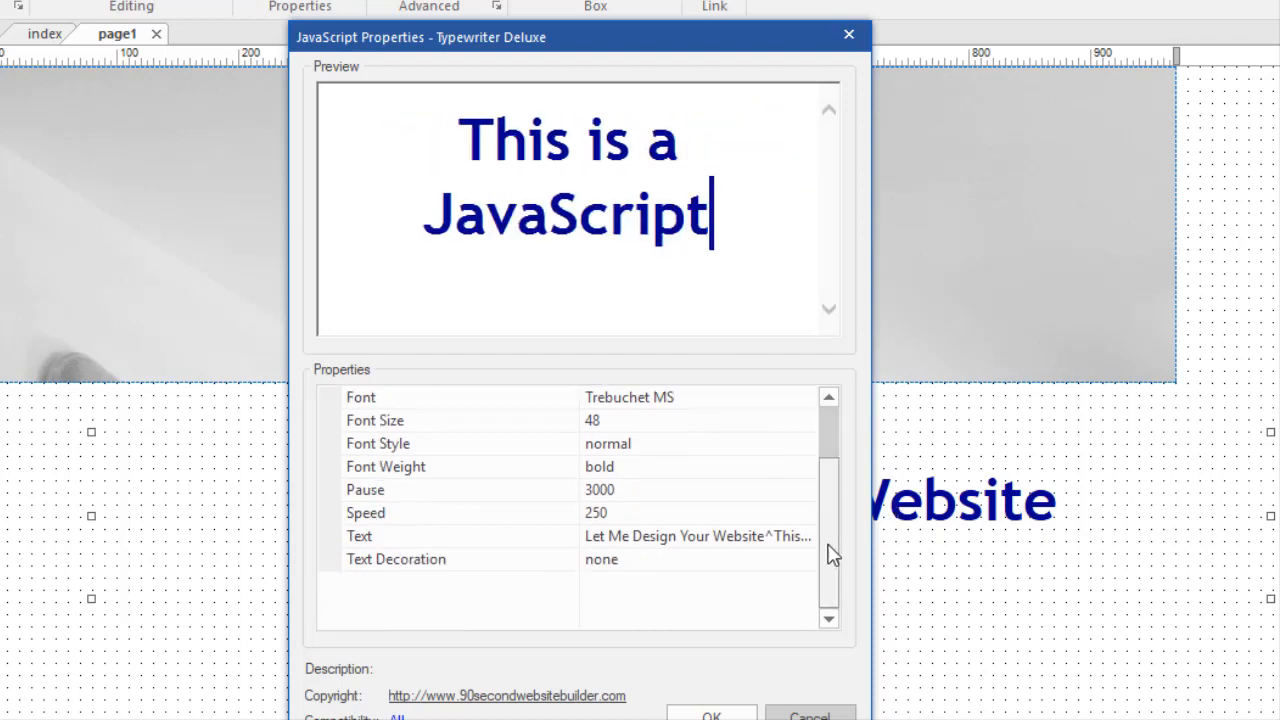
drag(833, 555, 838, 441)
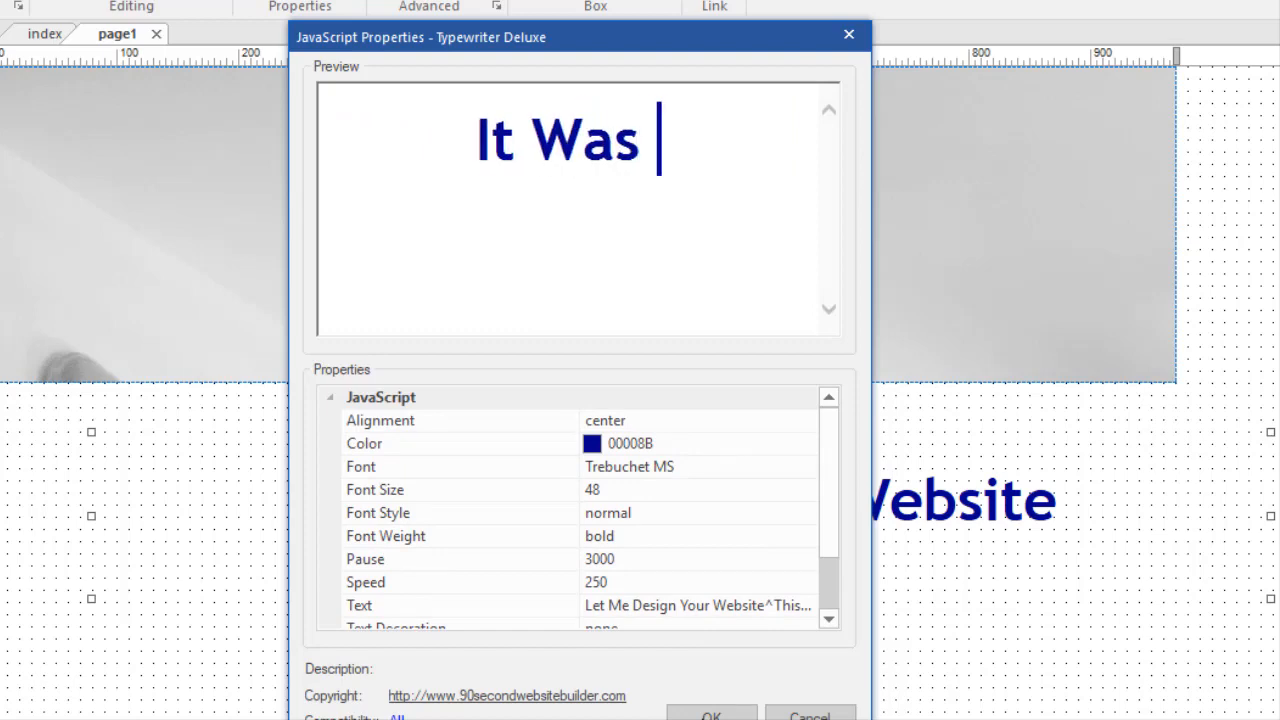
click(711, 716)
- Move the typewriter script object into the layout grid
drag(697, 514, 605, 238)
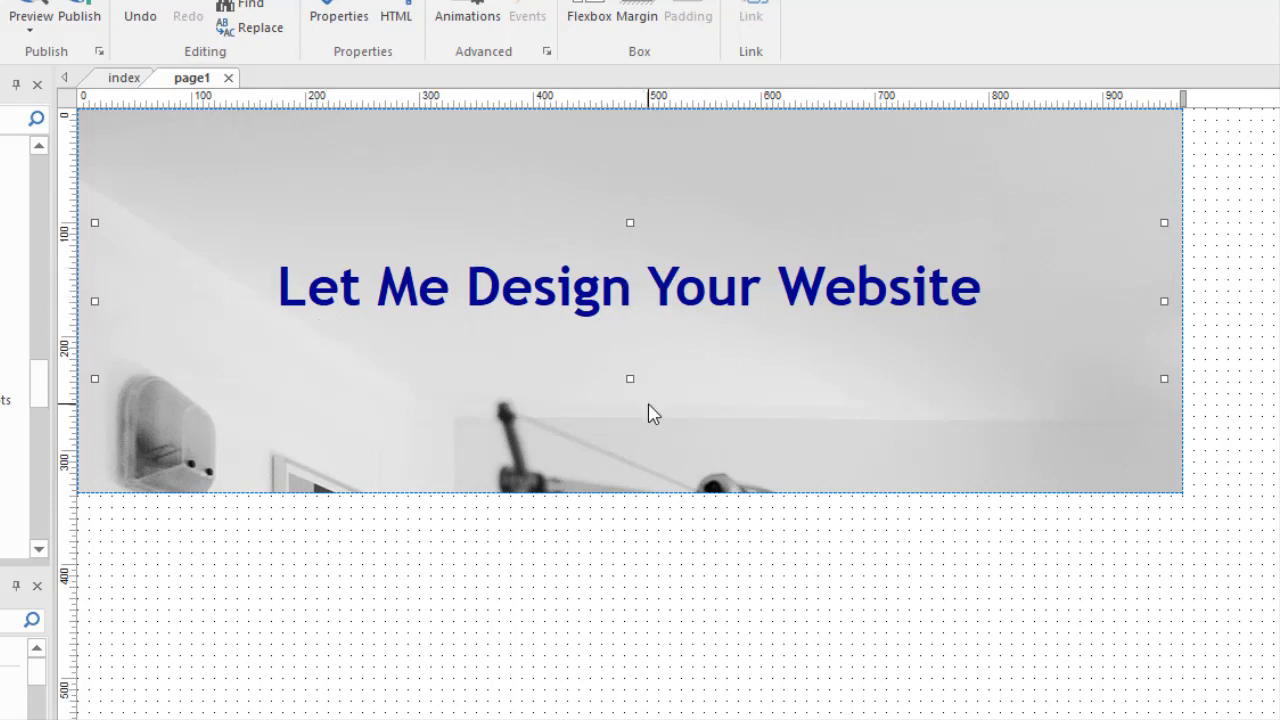
click(716, 566)
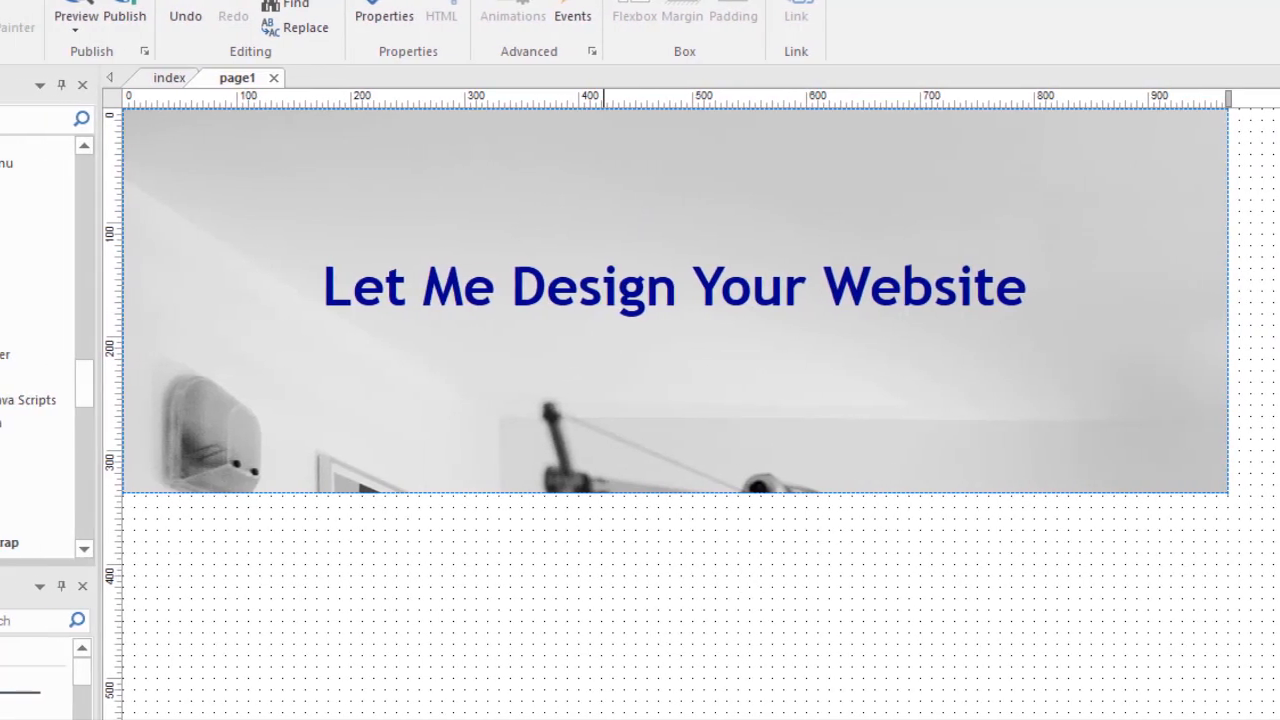
- Place a "Let's Get Started" button in the empty area below the layout grid
drag(175, 371, 216, 437)
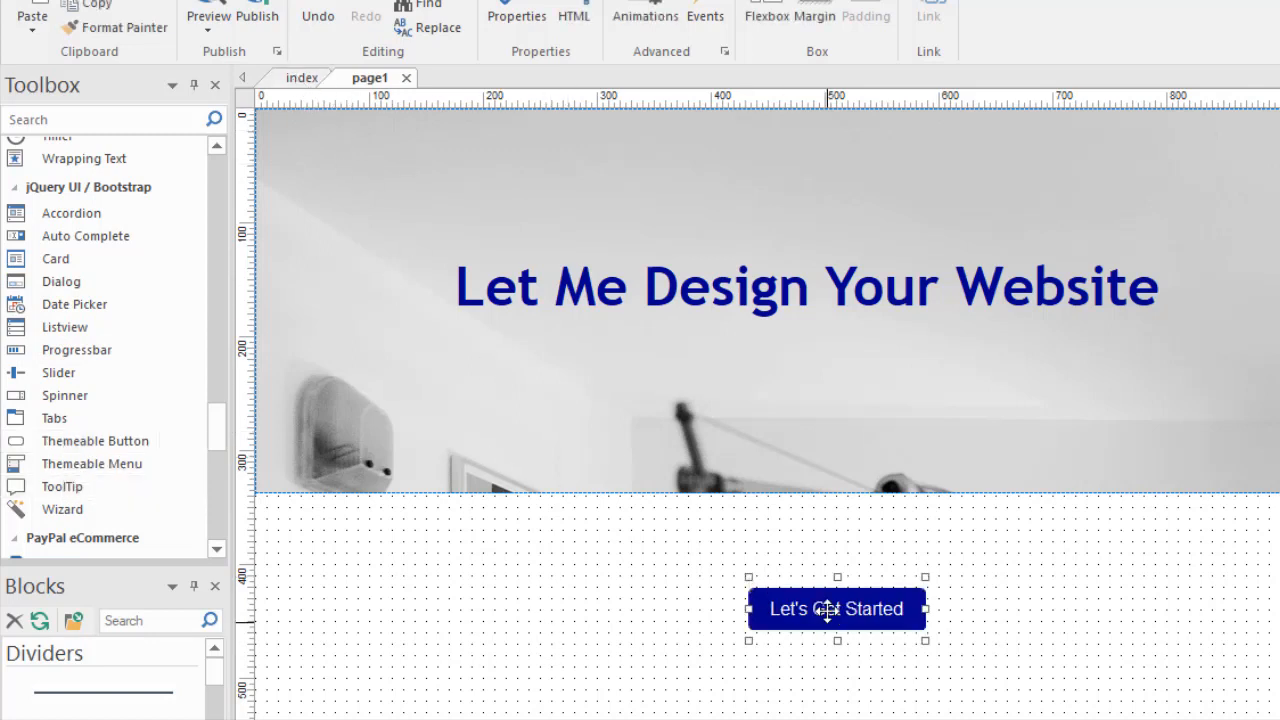
drag(825, 610, 754, 612)
- Review the button's general settings and its background, border and text style
double_click(752, 610)
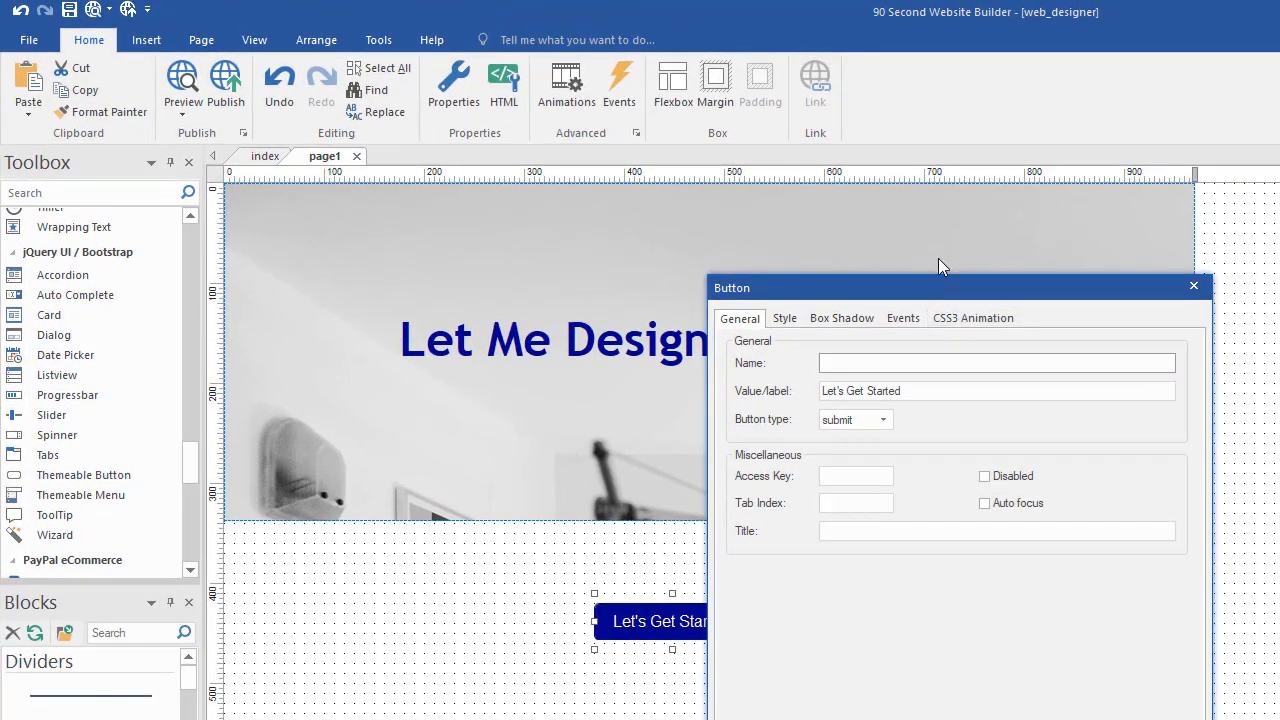
drag(950, 289, 916, 204)
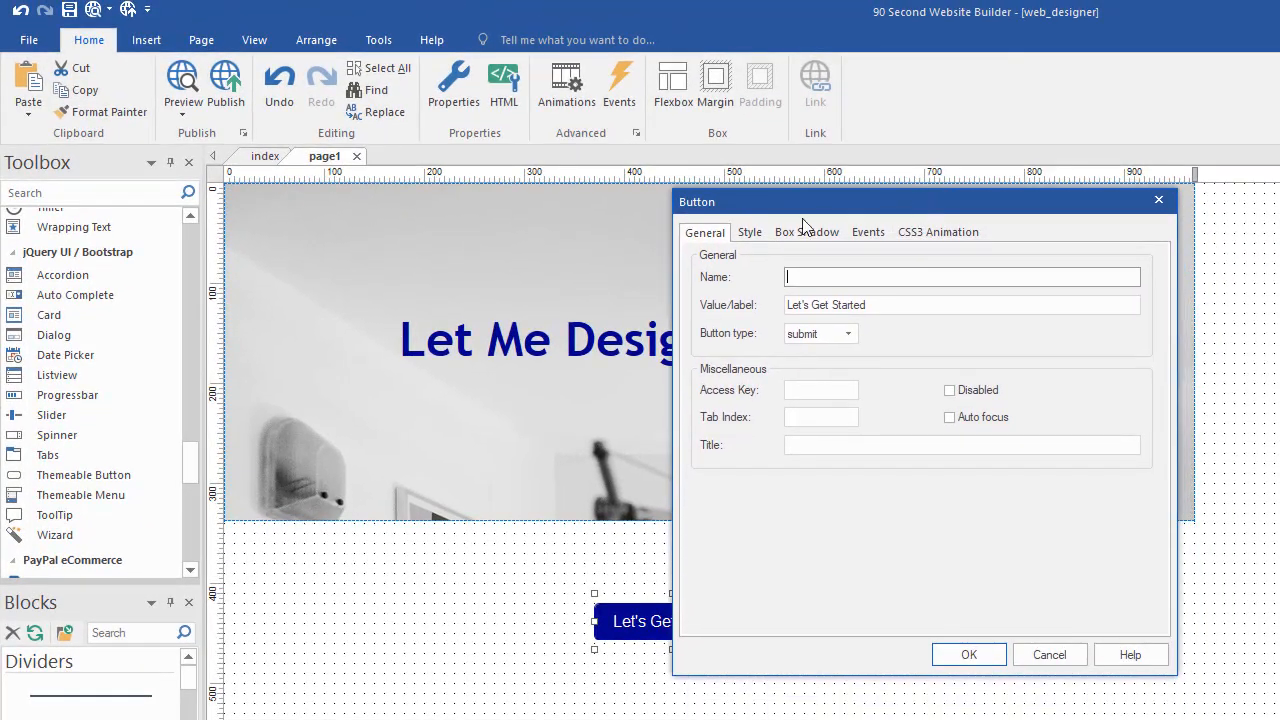
click(750, 232)
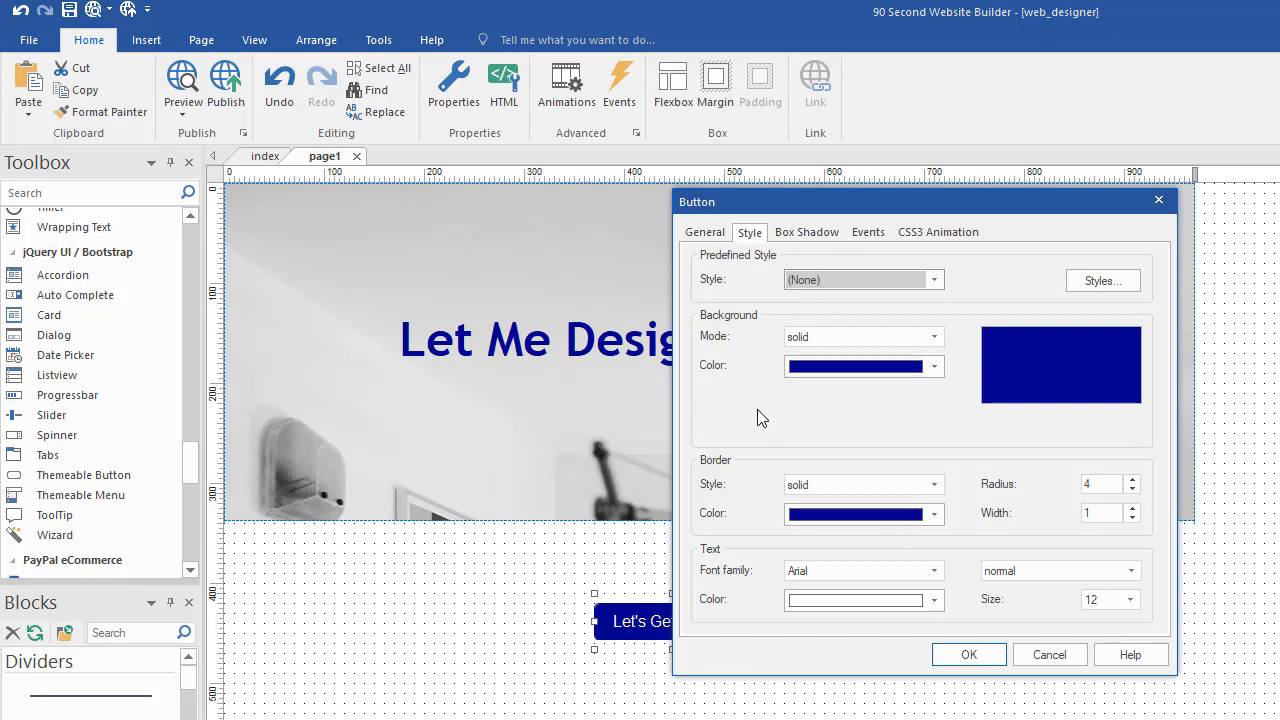
click(706, 235)
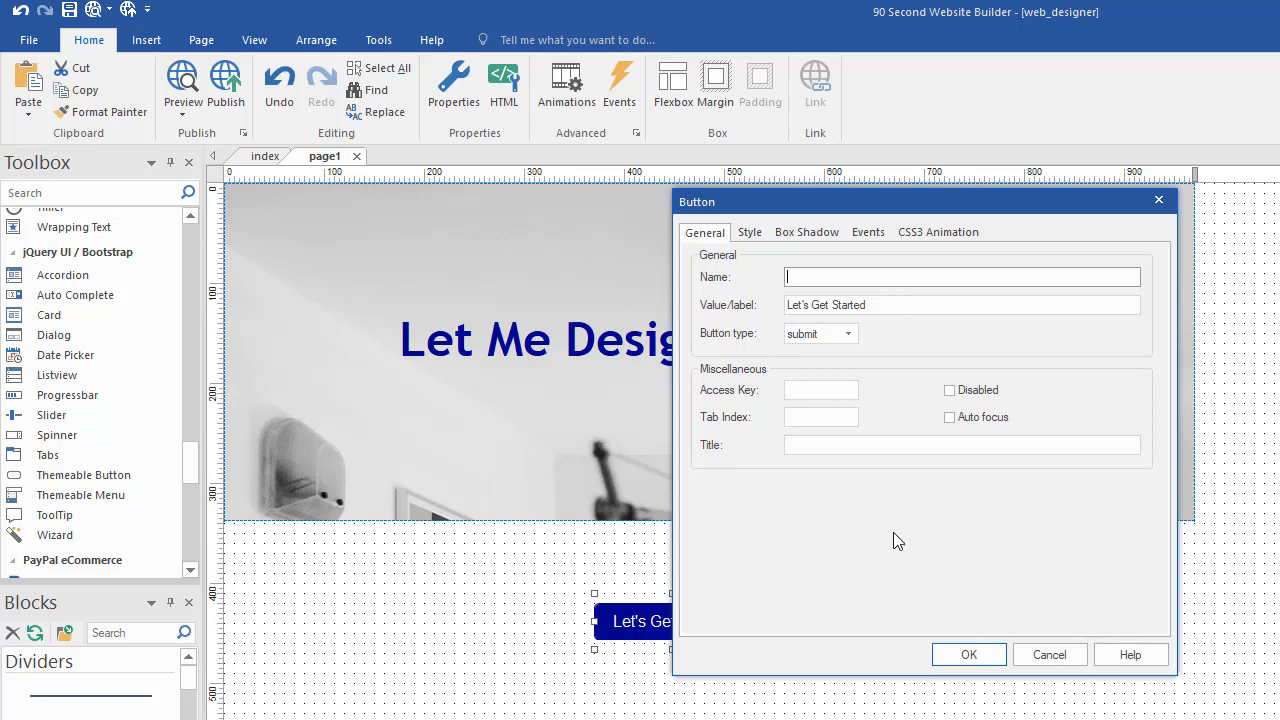
click(975, 654)
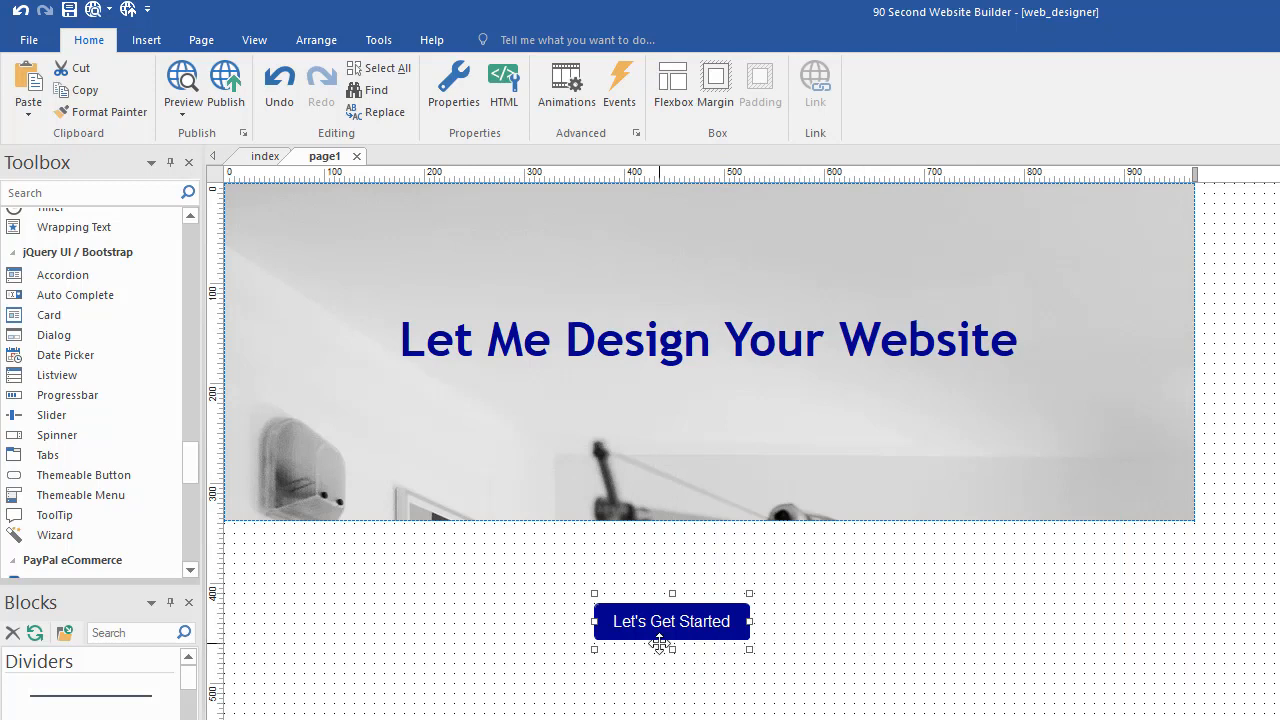
- Move the button into the layout grid below the typewriter text and set the grid's horizontal alignment to center
drag(669, 634, 663, 433)
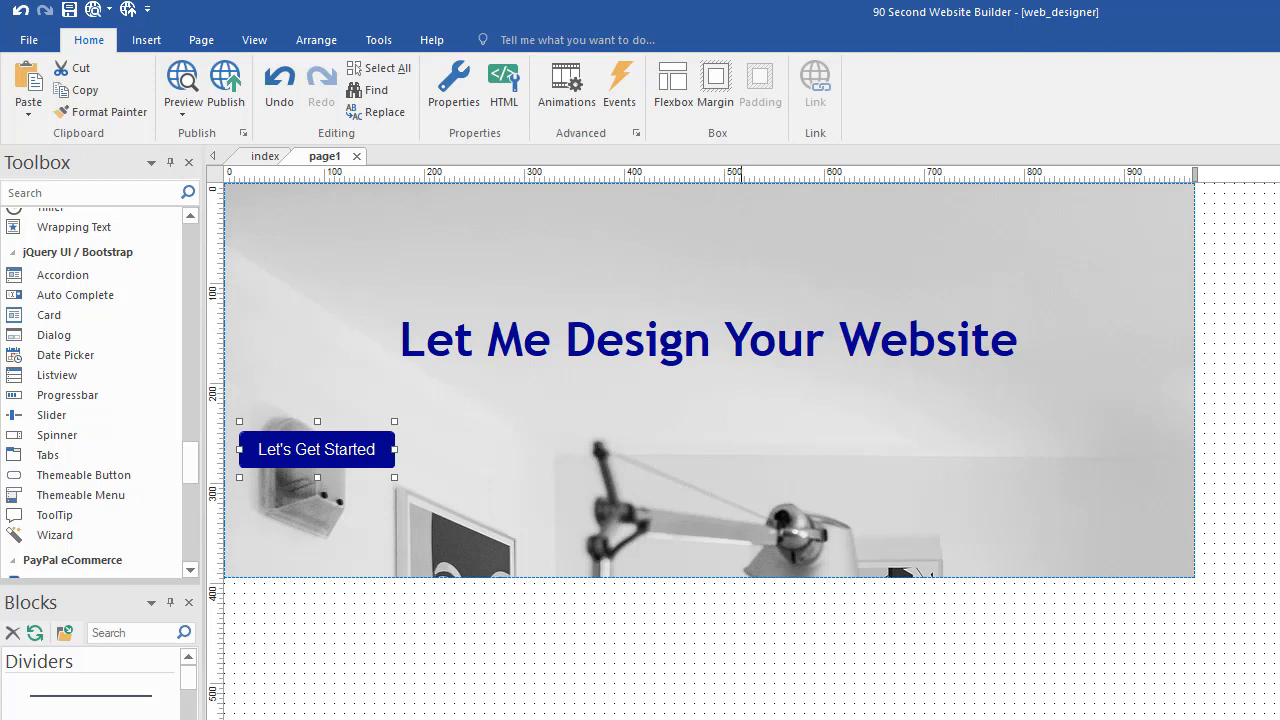
double_click(749, 490)
drag(940, 250, 793, 110)
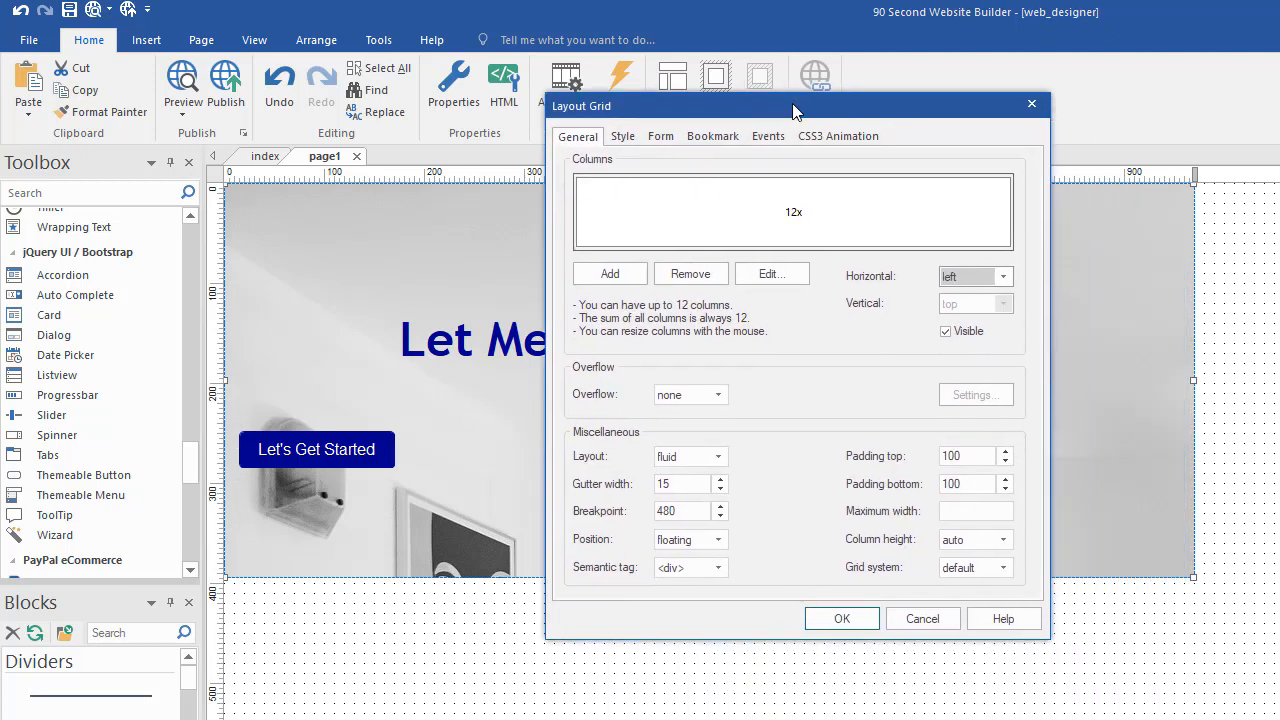
click(1002, 277)
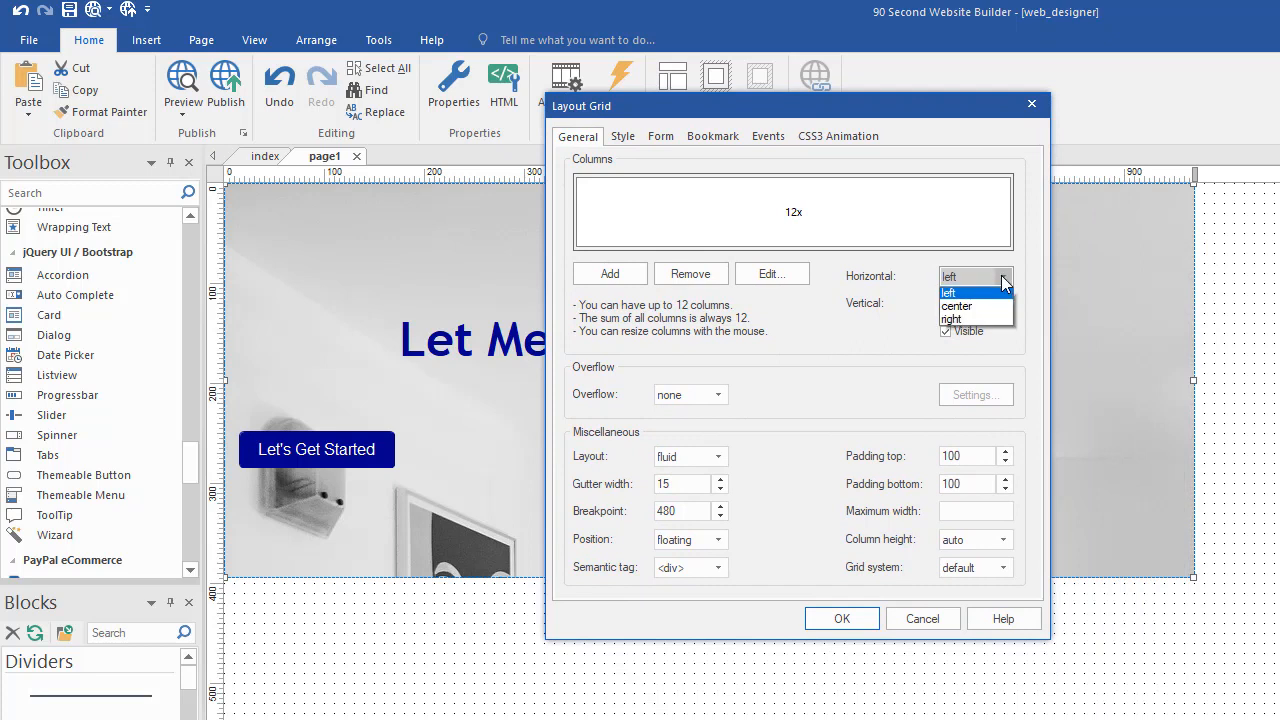
click(975, 309)
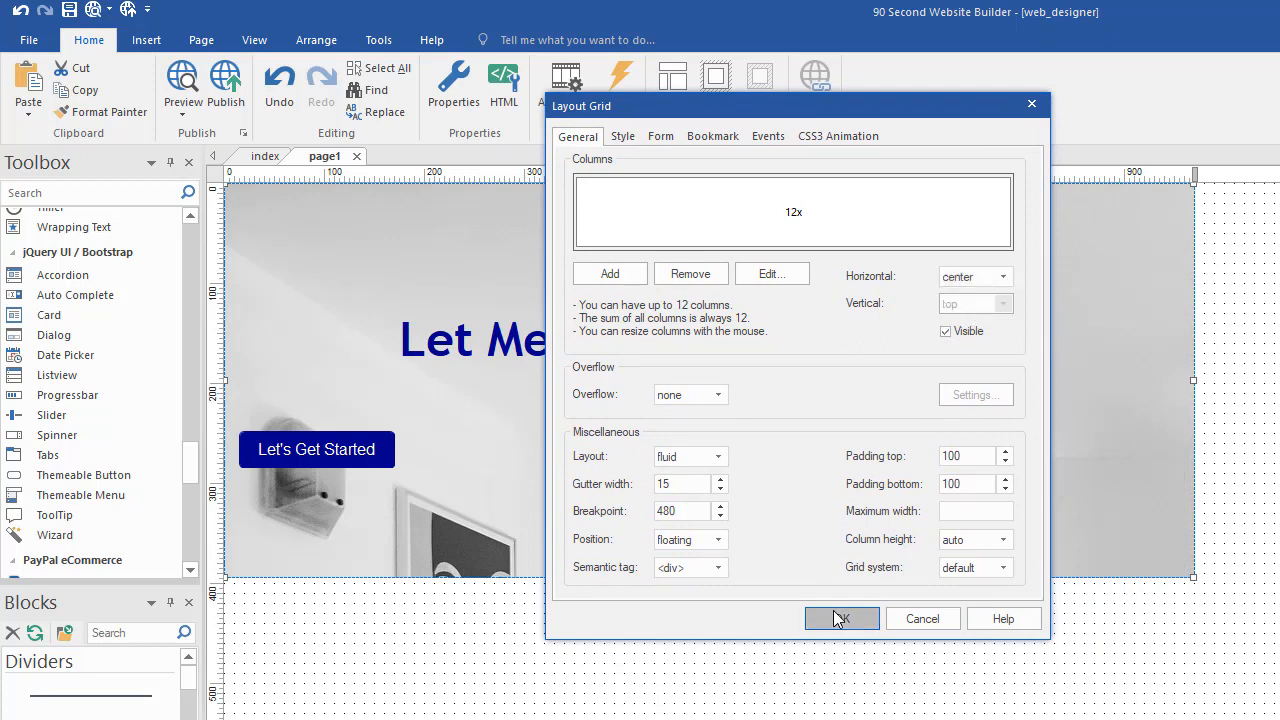
click(822, 619)
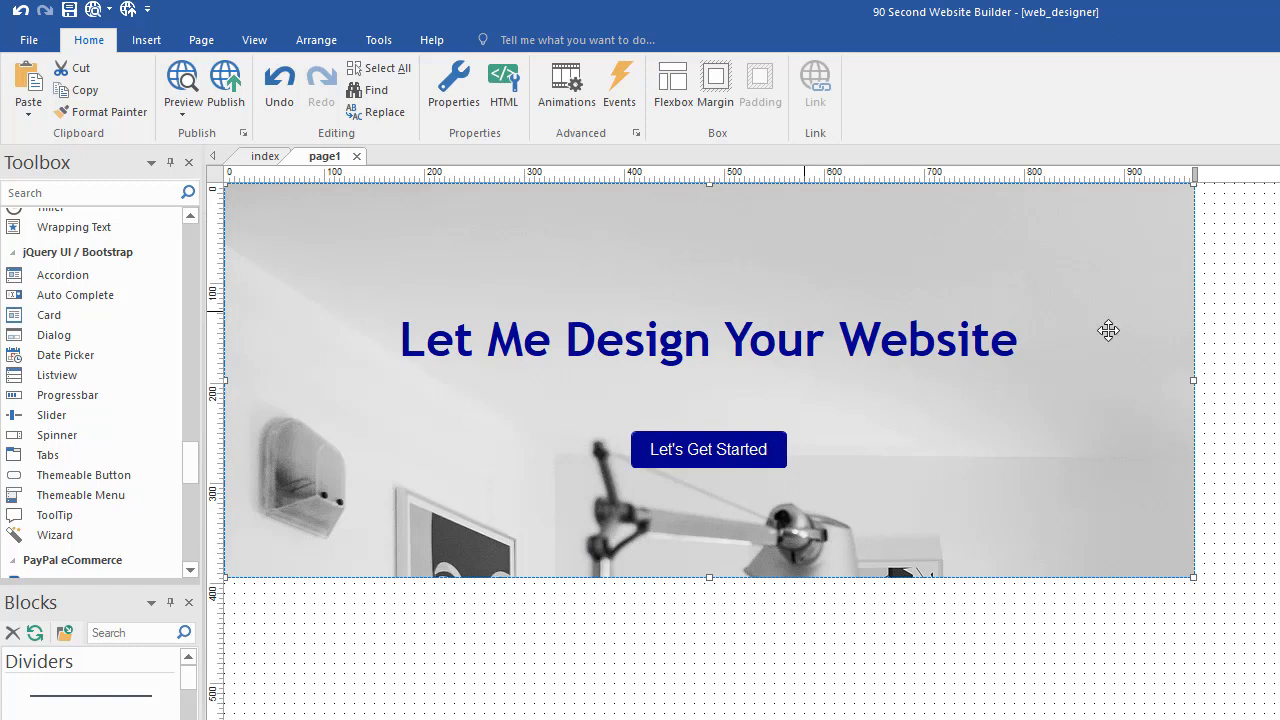
- Set the layout grid's column height to 100vh
double_click(877, 214)
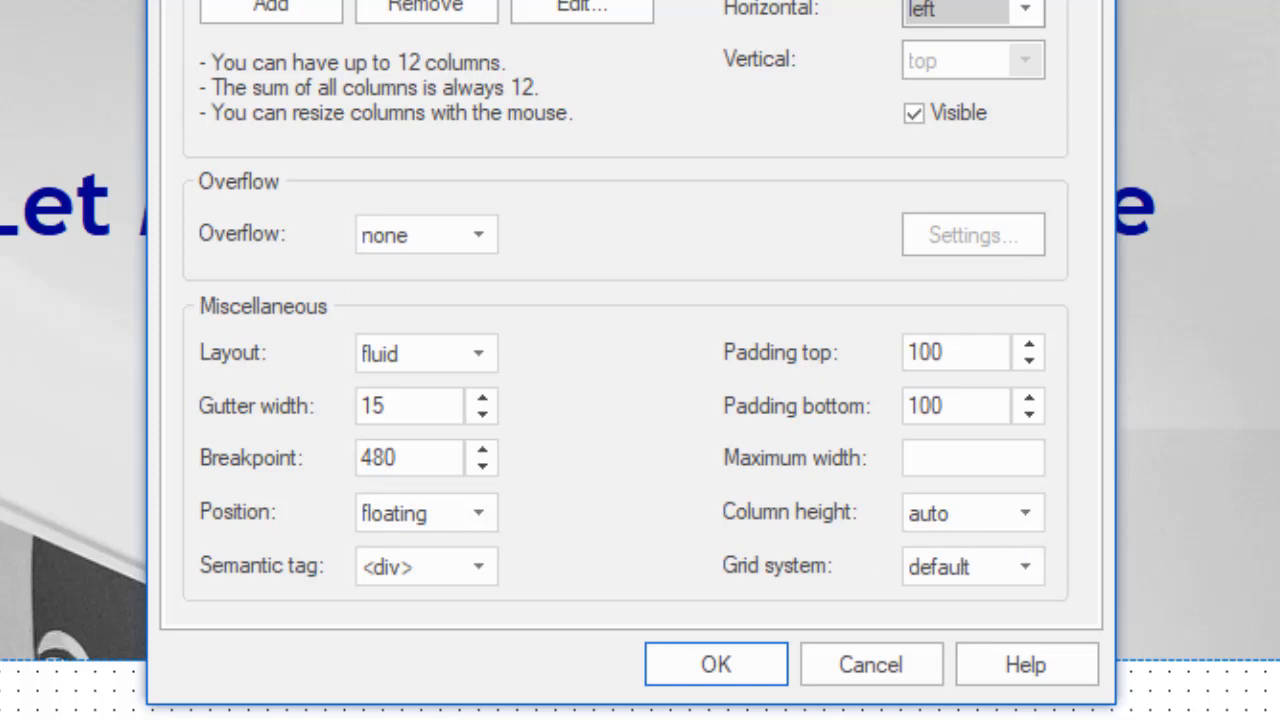
drag(600, 2, 1014, 0)
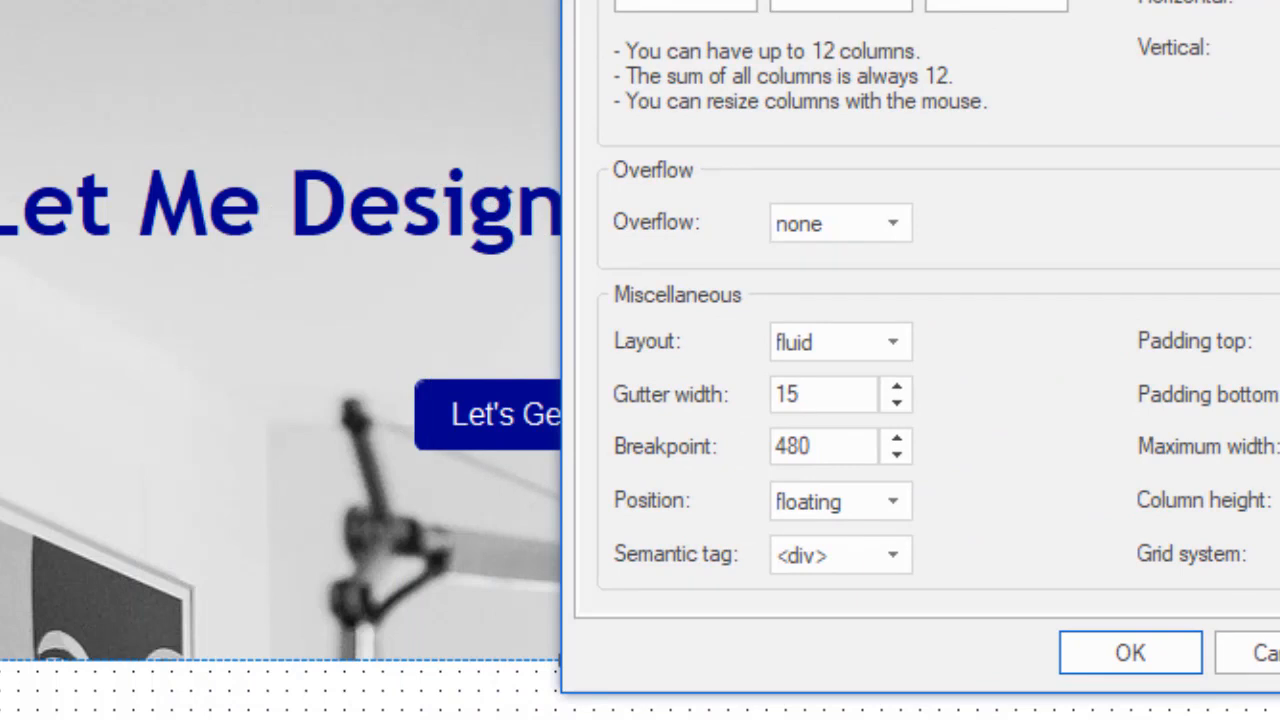
drag(1014, 0, 786, 0)
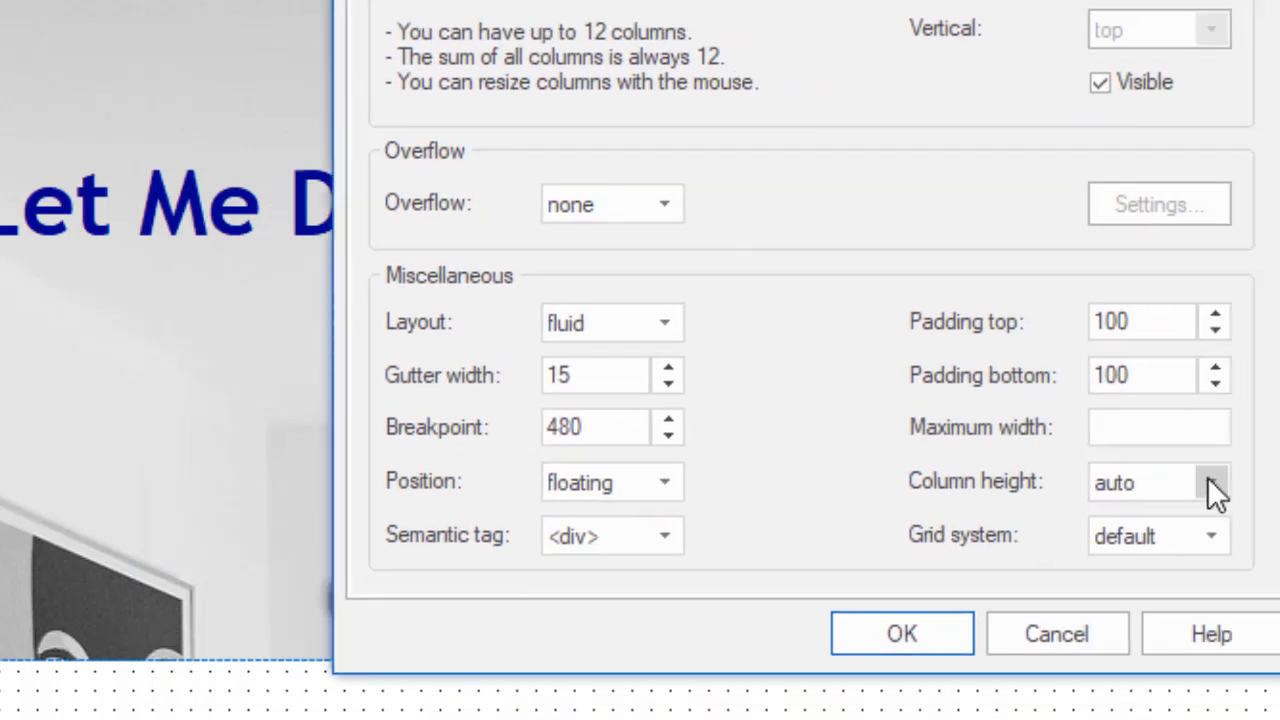
click(1209, 483)
click(1156, 564)
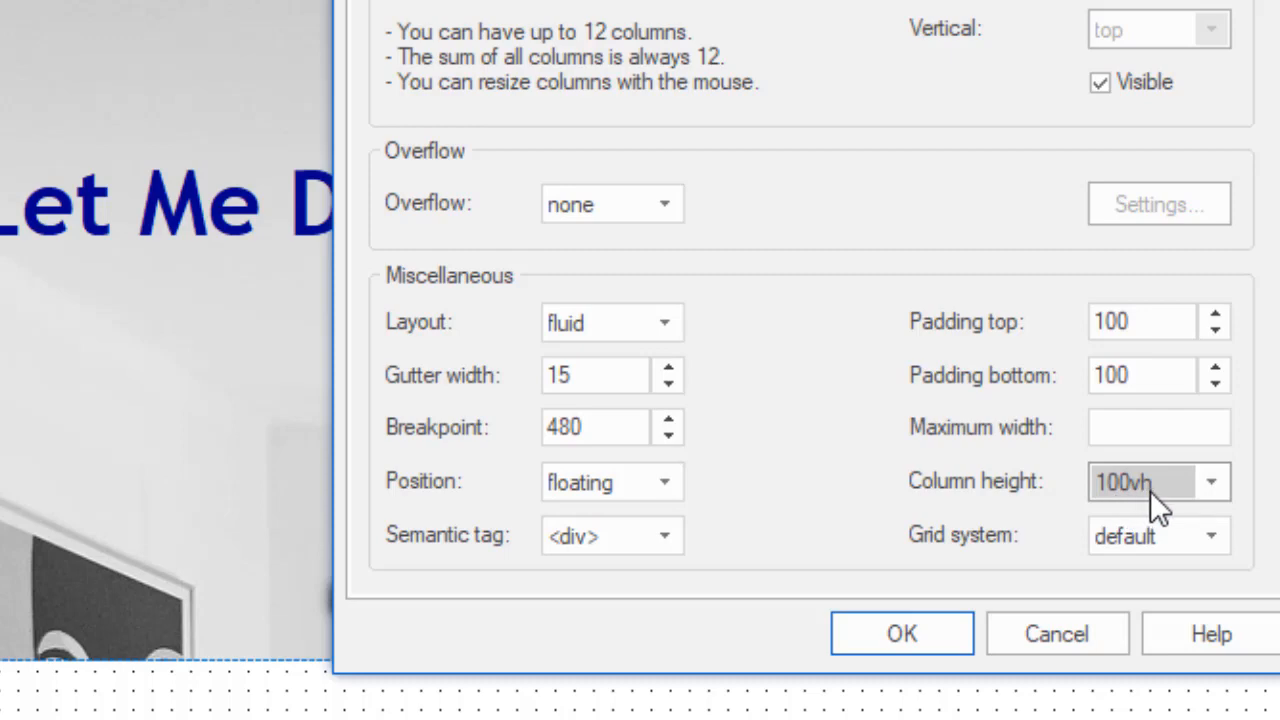
click(1213, 481)
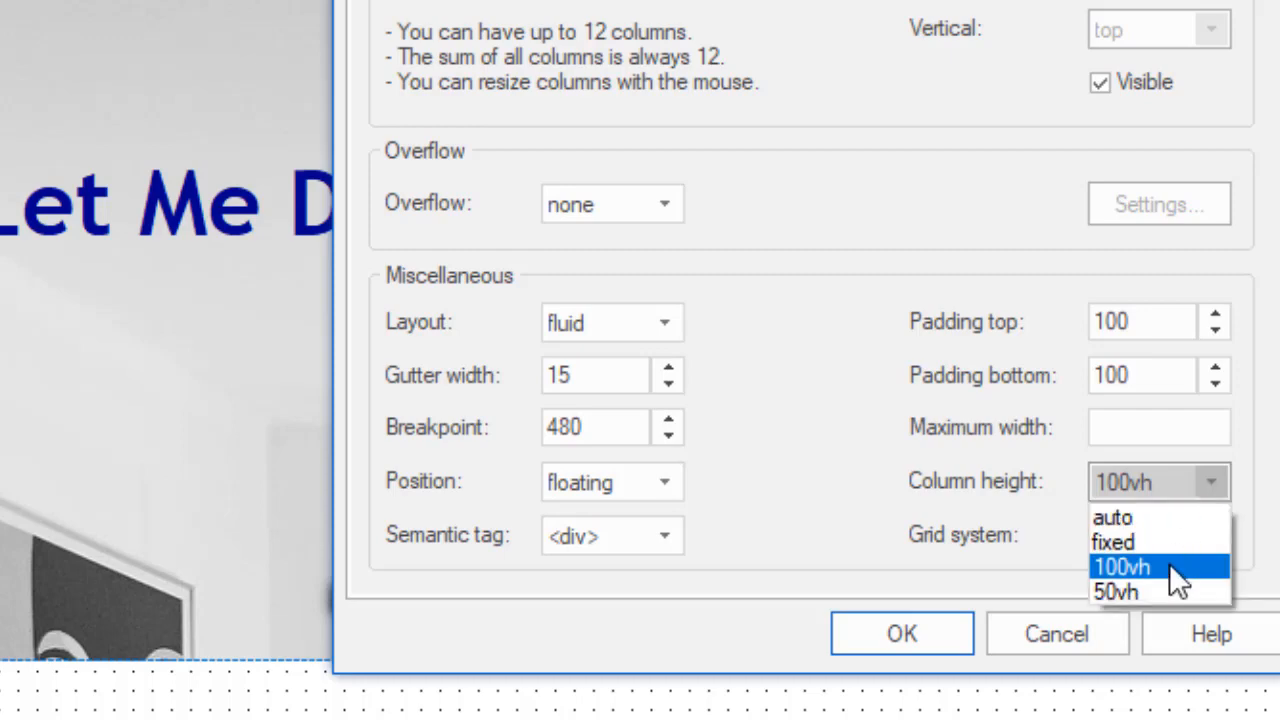
click(1150, 566)
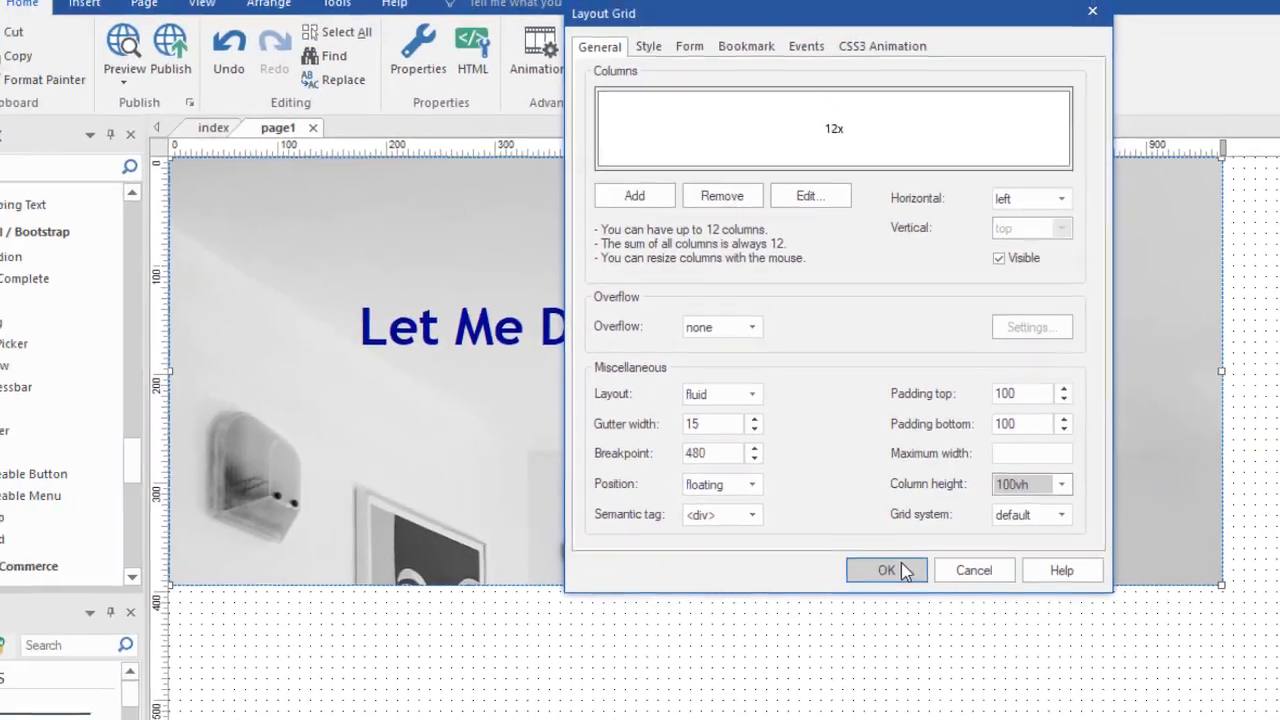
click(888, 578)
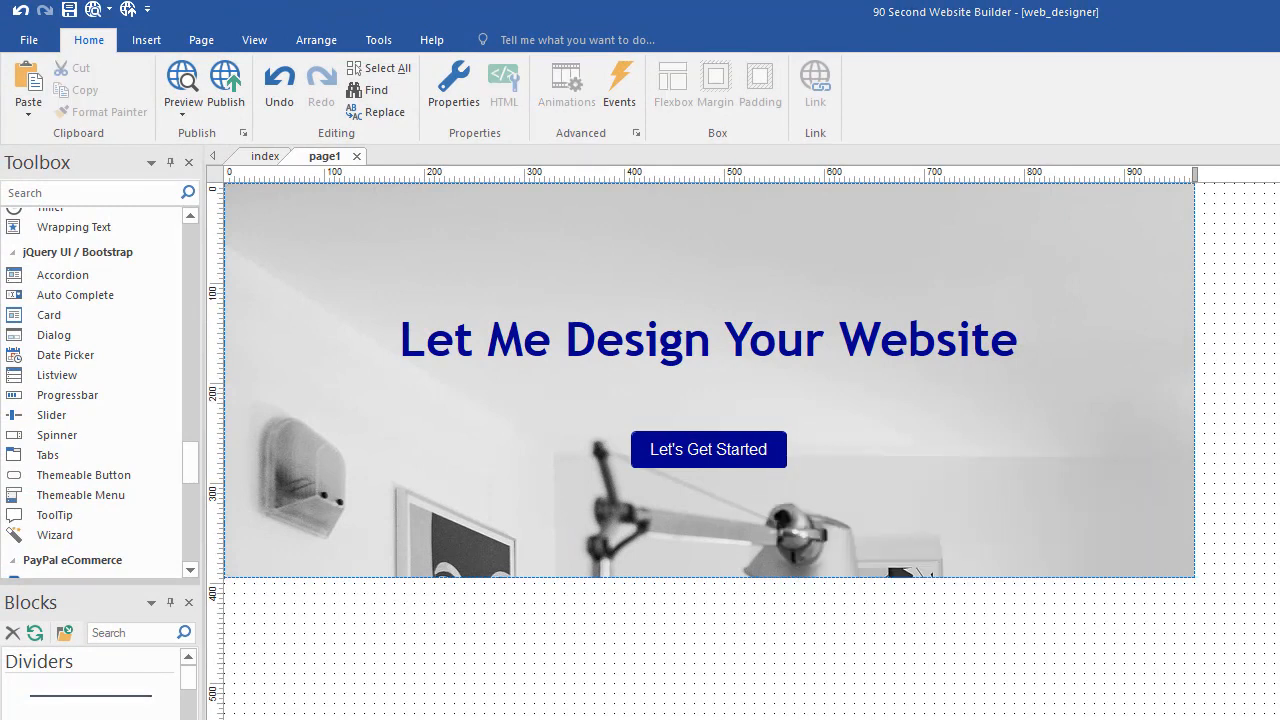
- Preview the page in the browser and resize the window to check how the background image, typewriter text and button adapt
drag(1279, 270, 986, 31)
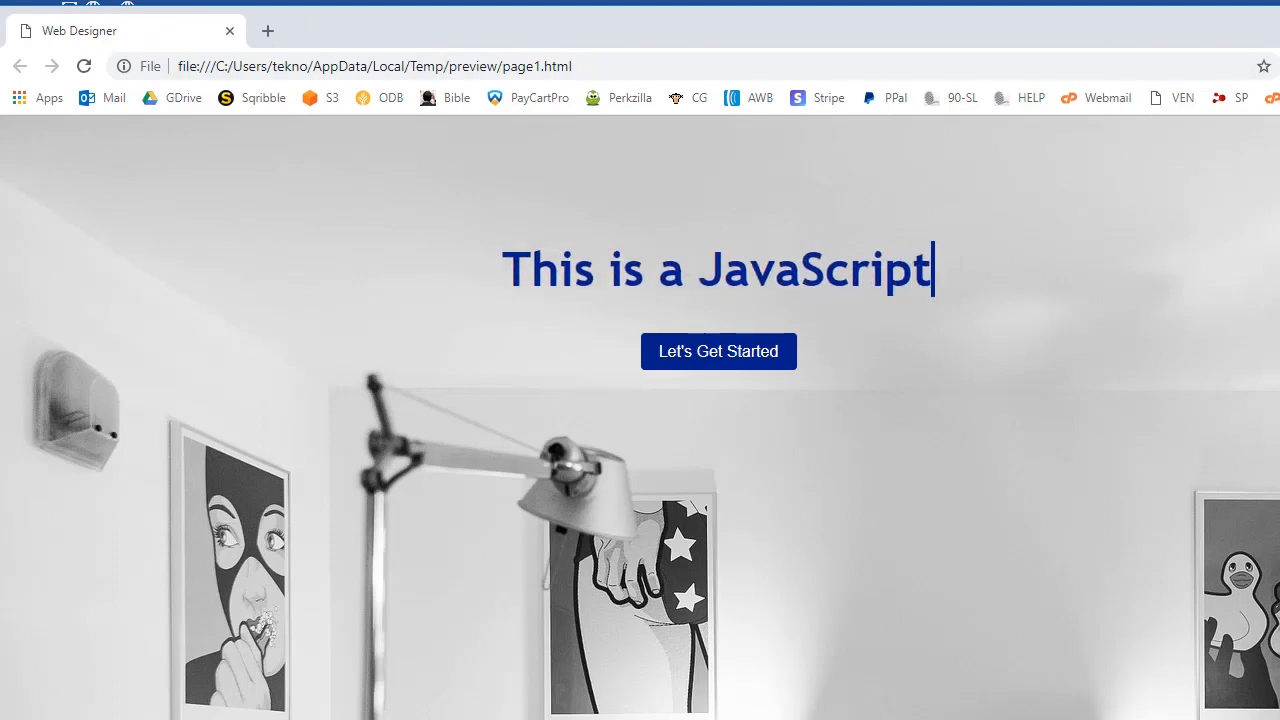
mouse_move(1279, 719)
mouse_down()
mouse_move(1279, 682)
mouse_move(1271, 719)
mouse_up()
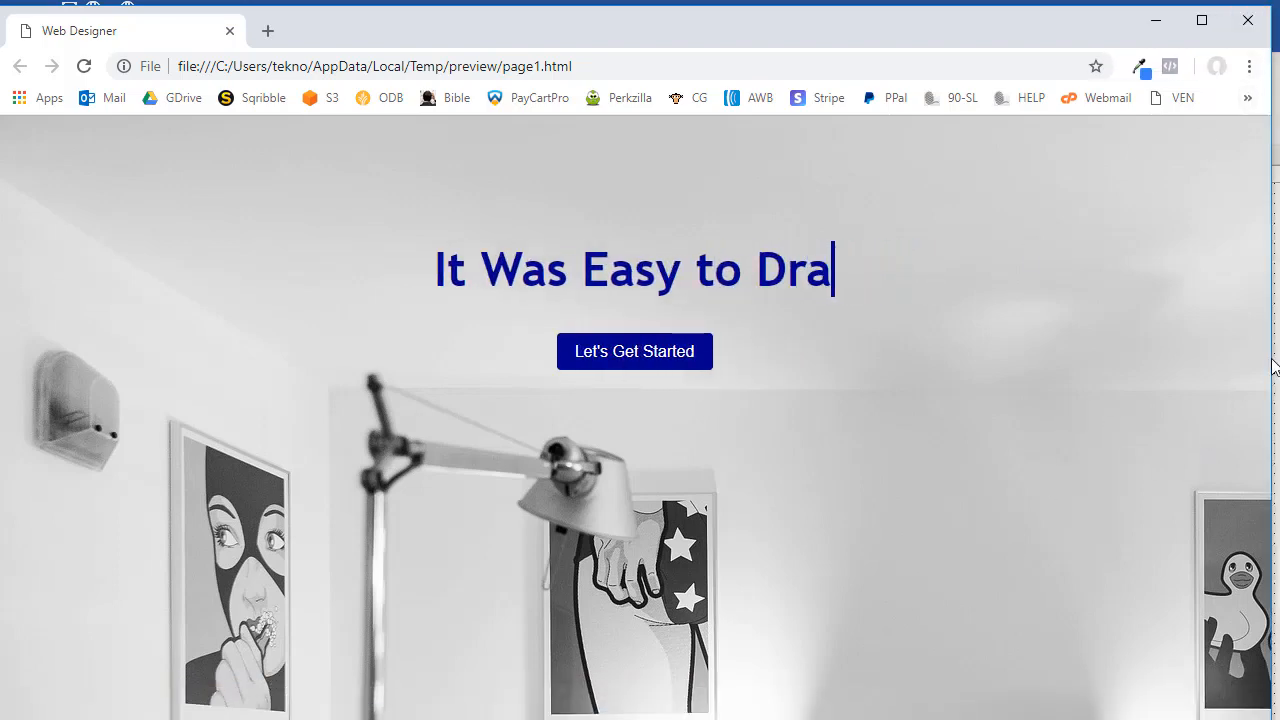
drag(1272, 359, 1279, 359)
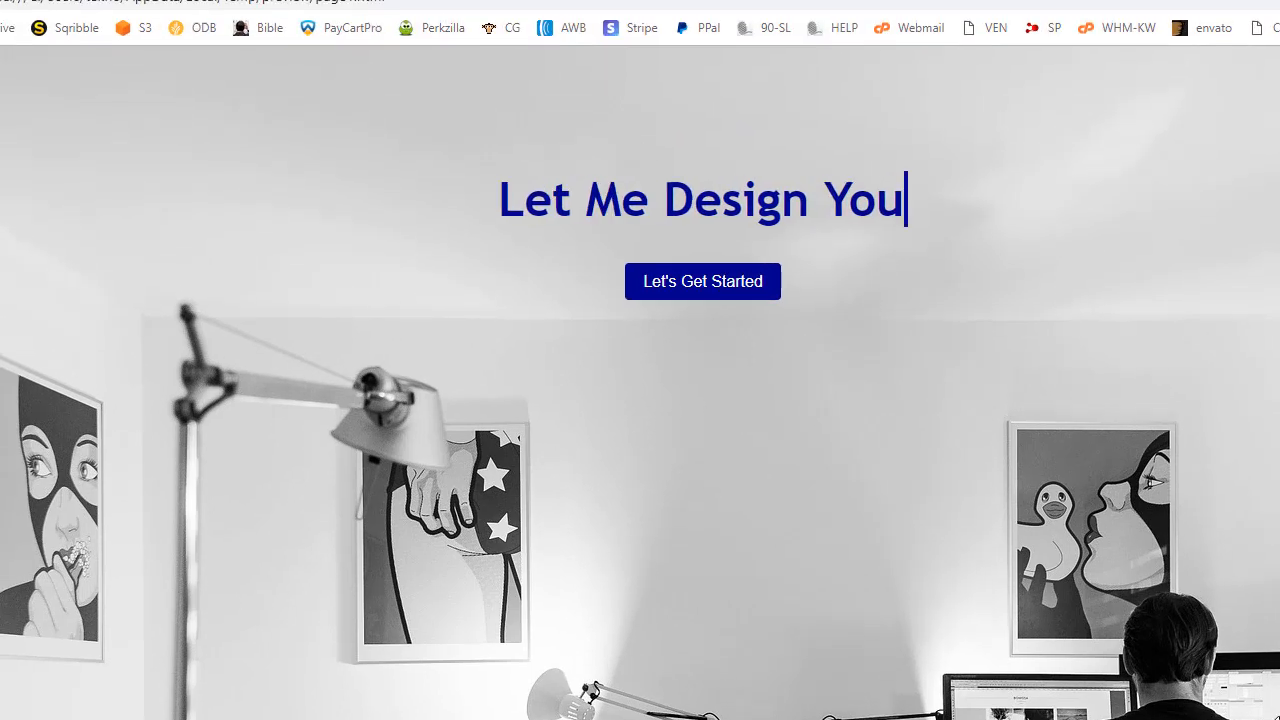
drag(1279, 350, 1279, 265)
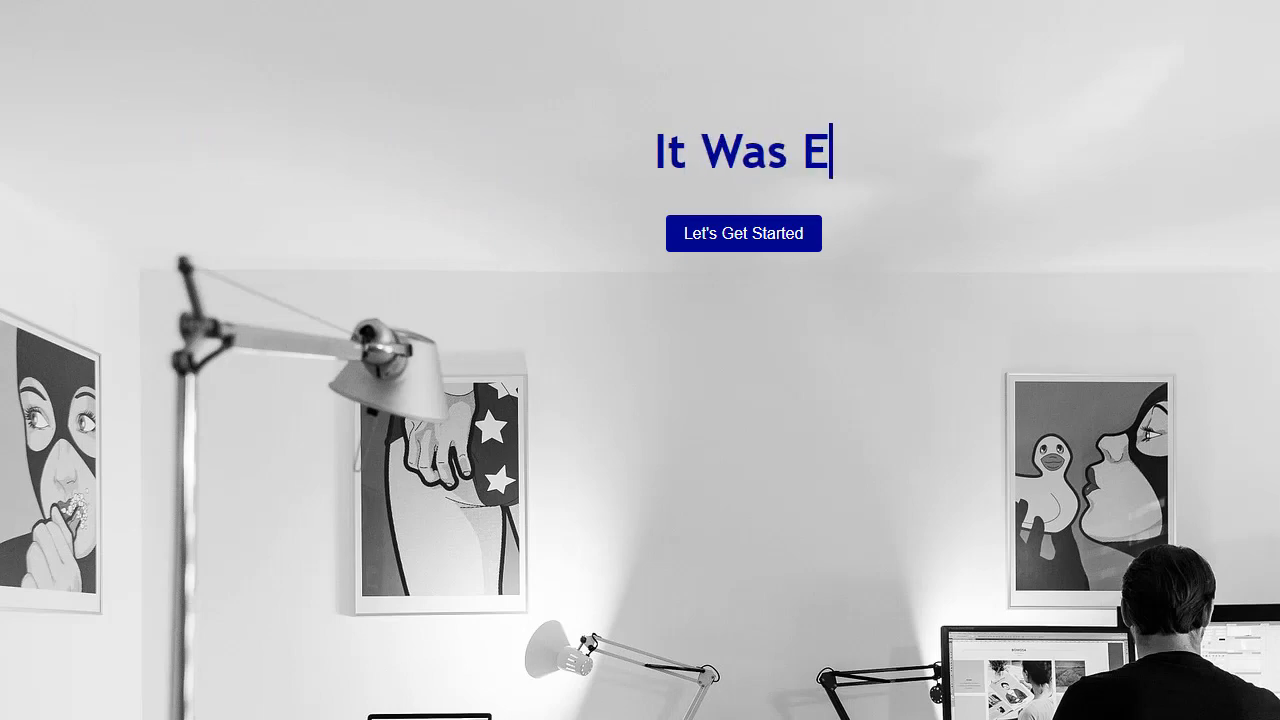
mouse_move(1279, 220)
mouse_down()
mouse_move(1000, 220)
mouse_move(1279, 220)
mouse_up()
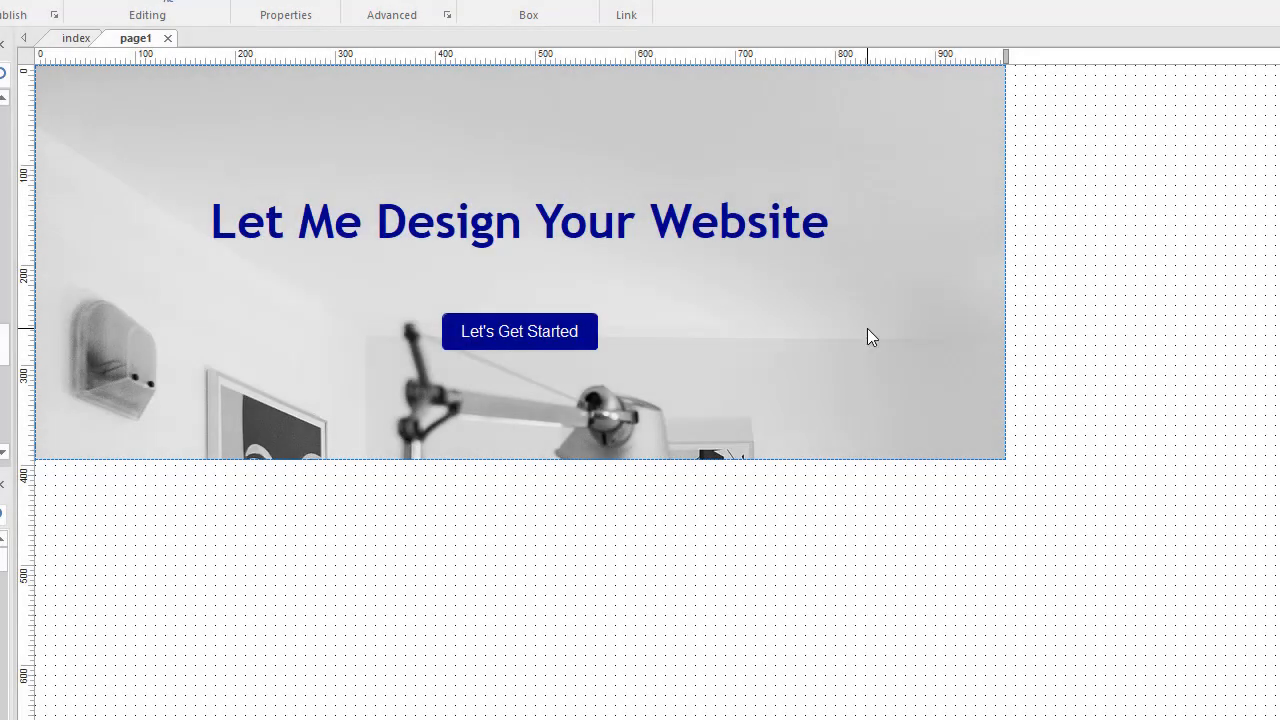
- Set the background image size of the header's layout grid to cover
click(923, 335)
double_click(960, 411)
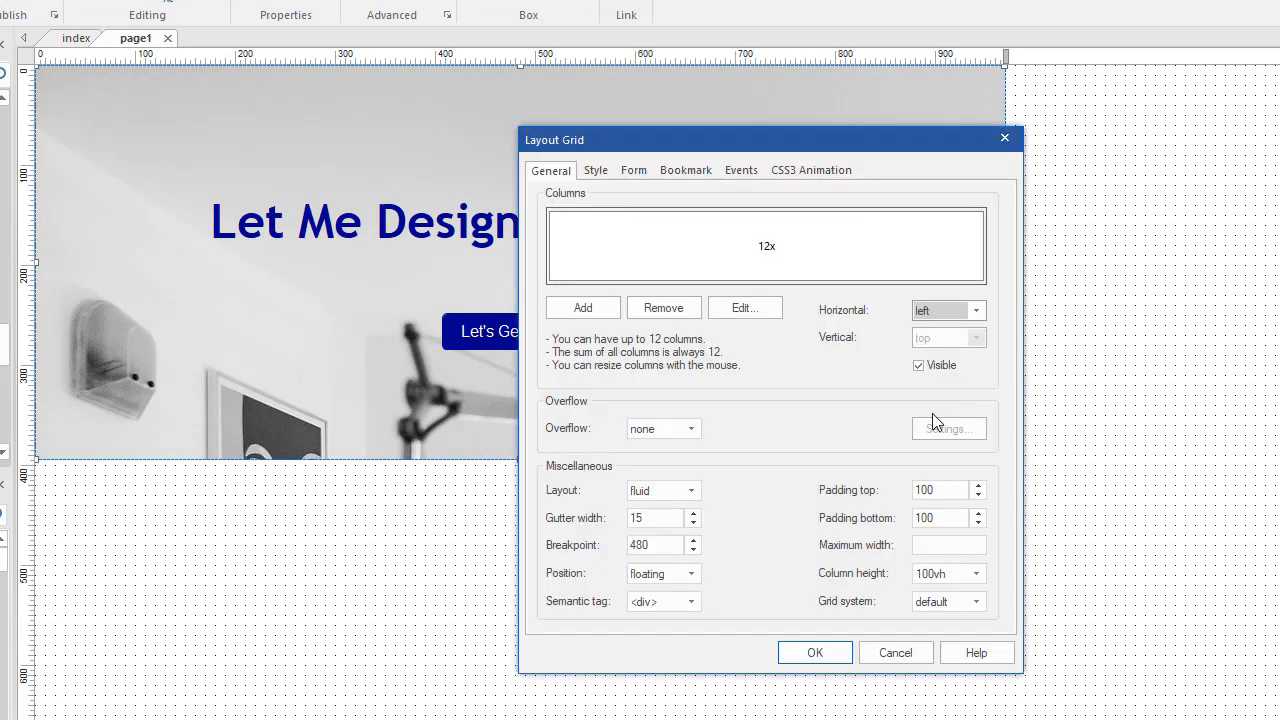
drag(656, 150, 580, 92)
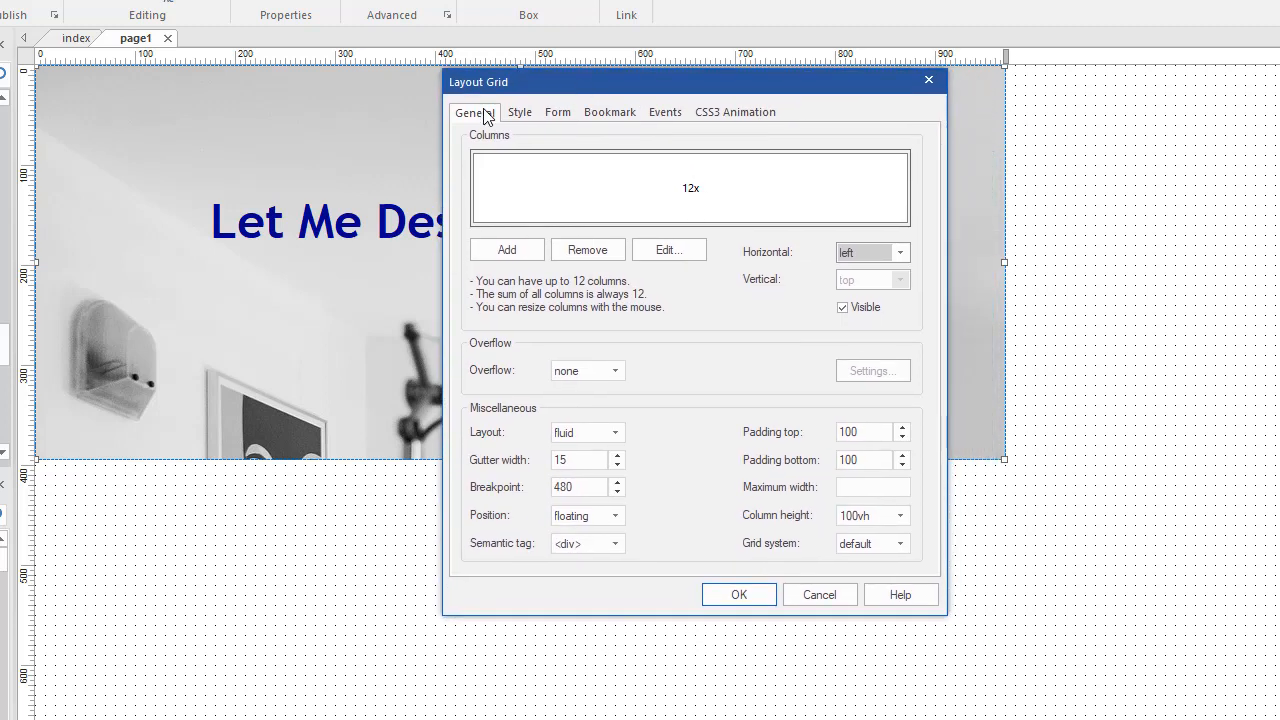
click(524, 114)
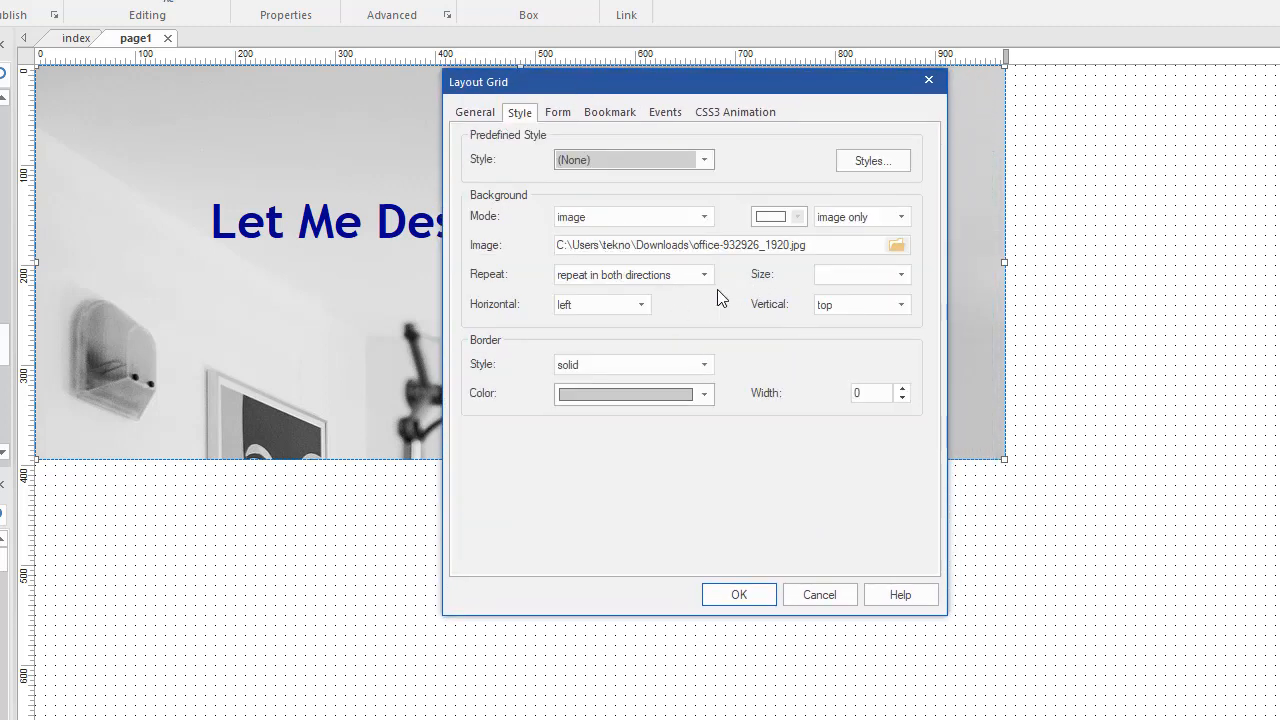
click(901, 275)
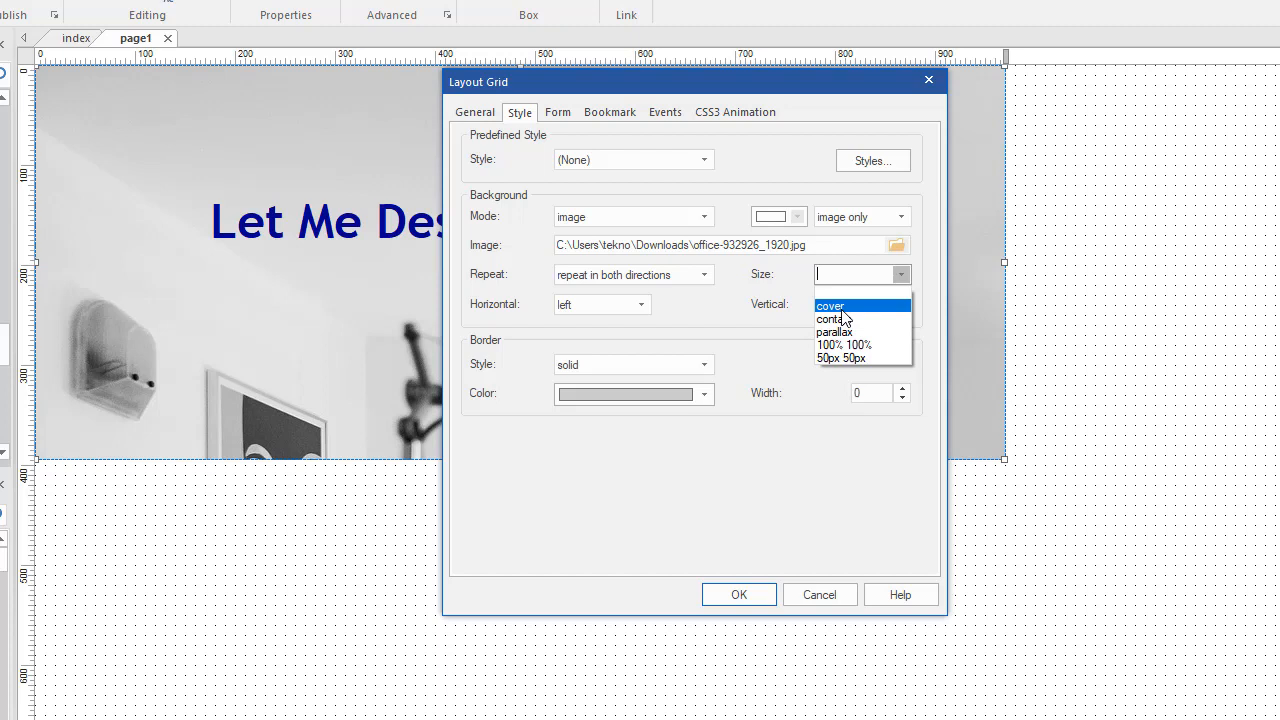
click(842, 309)
click(901, 274)
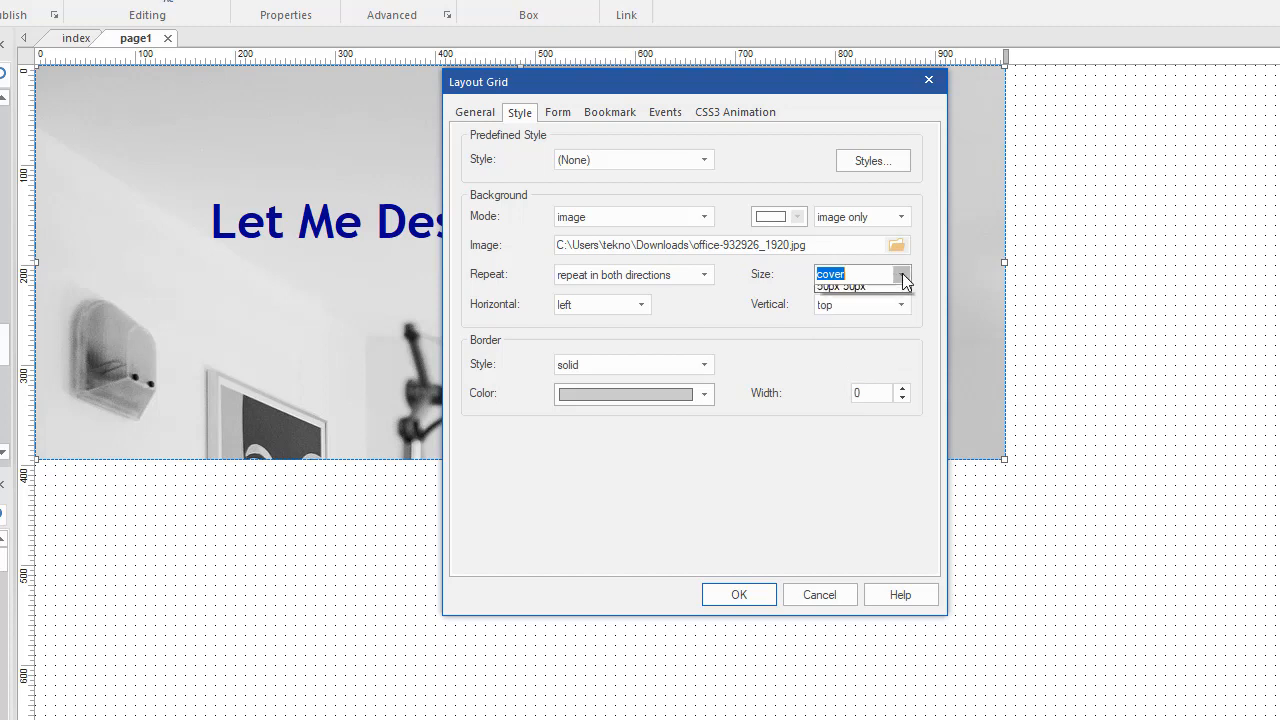
click(842, 309)
click(746, 600)
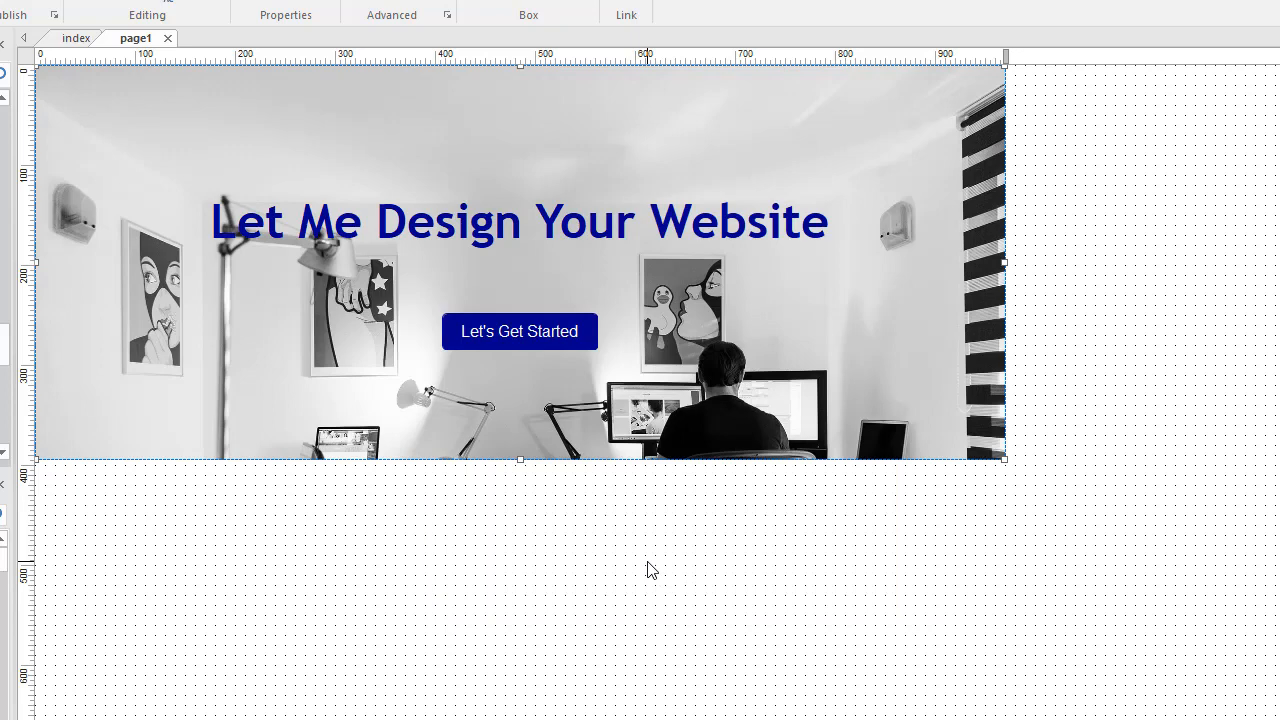
- Preview the page in the browser and narrow the window to check how the header's background image scales
click(648, 569)
mouse_move(1279, 200)
mouse_down()
mouse_move(791, 106)
mouse_move(814, 0)
mouse_move(921, 19)
mouse_move(923, 2)
mouse_up()
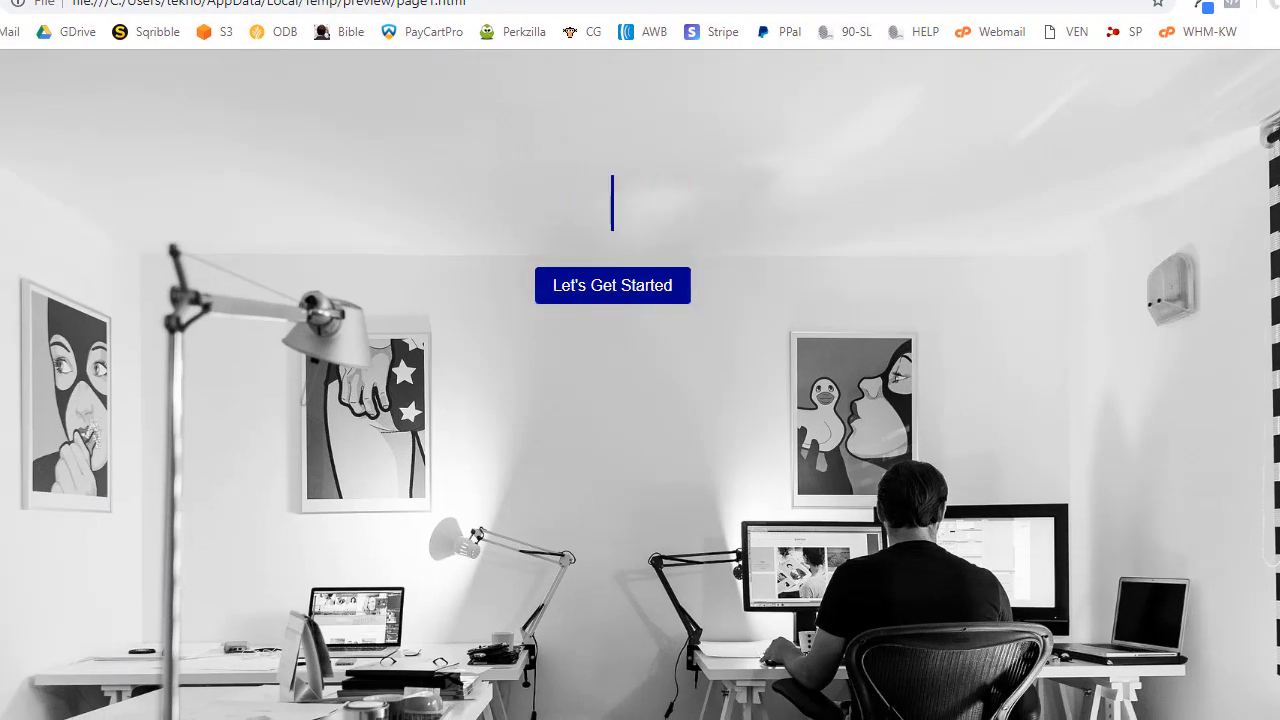
drag(1279, 135, 1017, 126)
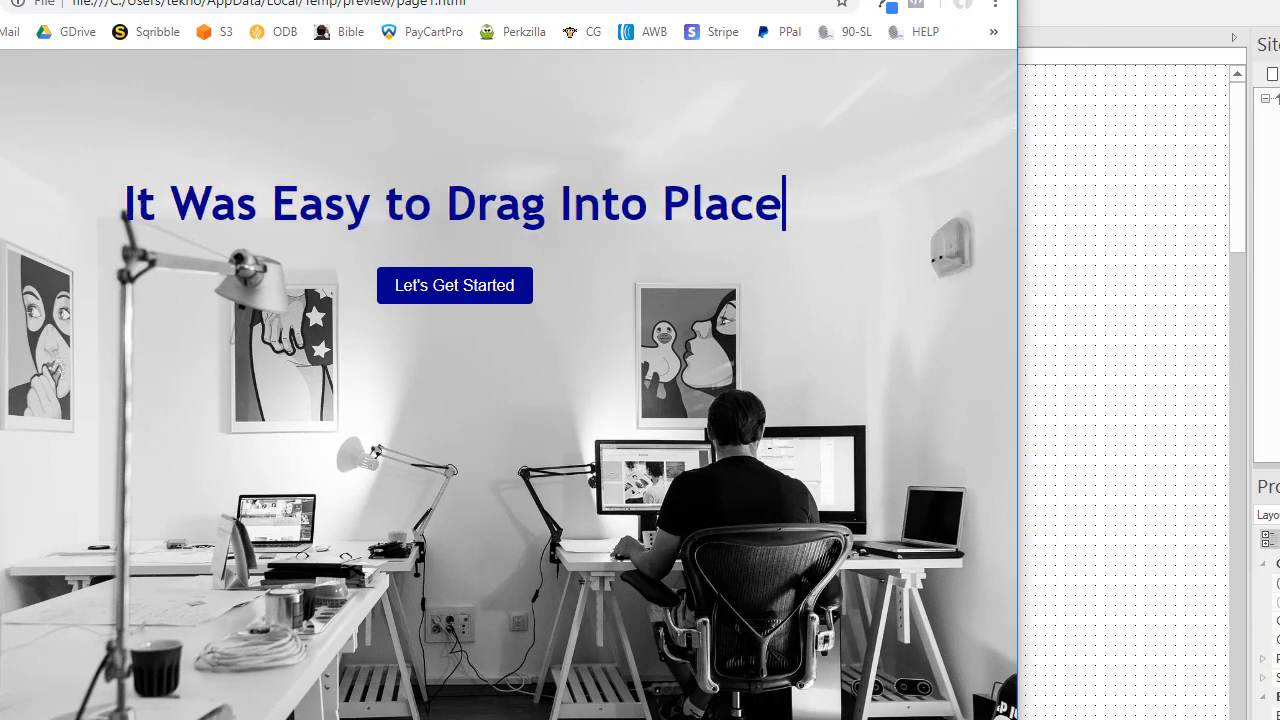
drag(700, 0, 823, 0)
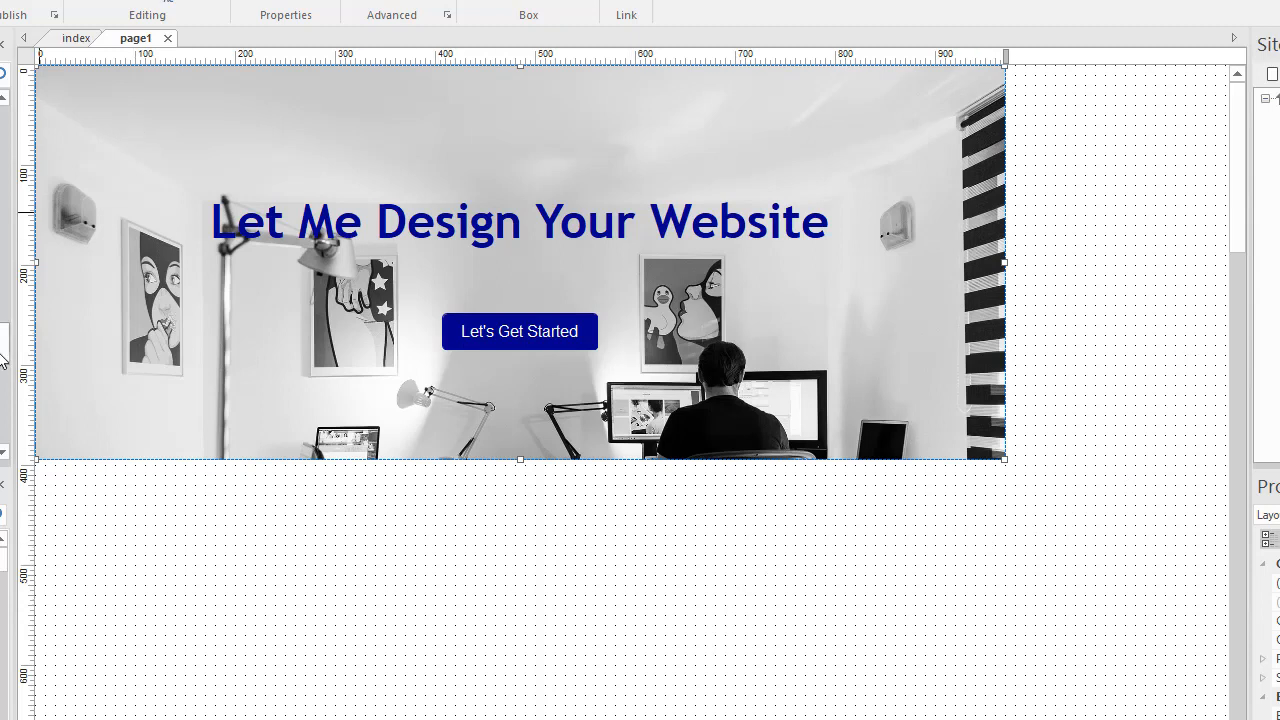
- Add a second layout grid directly below the header and reduce it to a single column
click(111, 508)
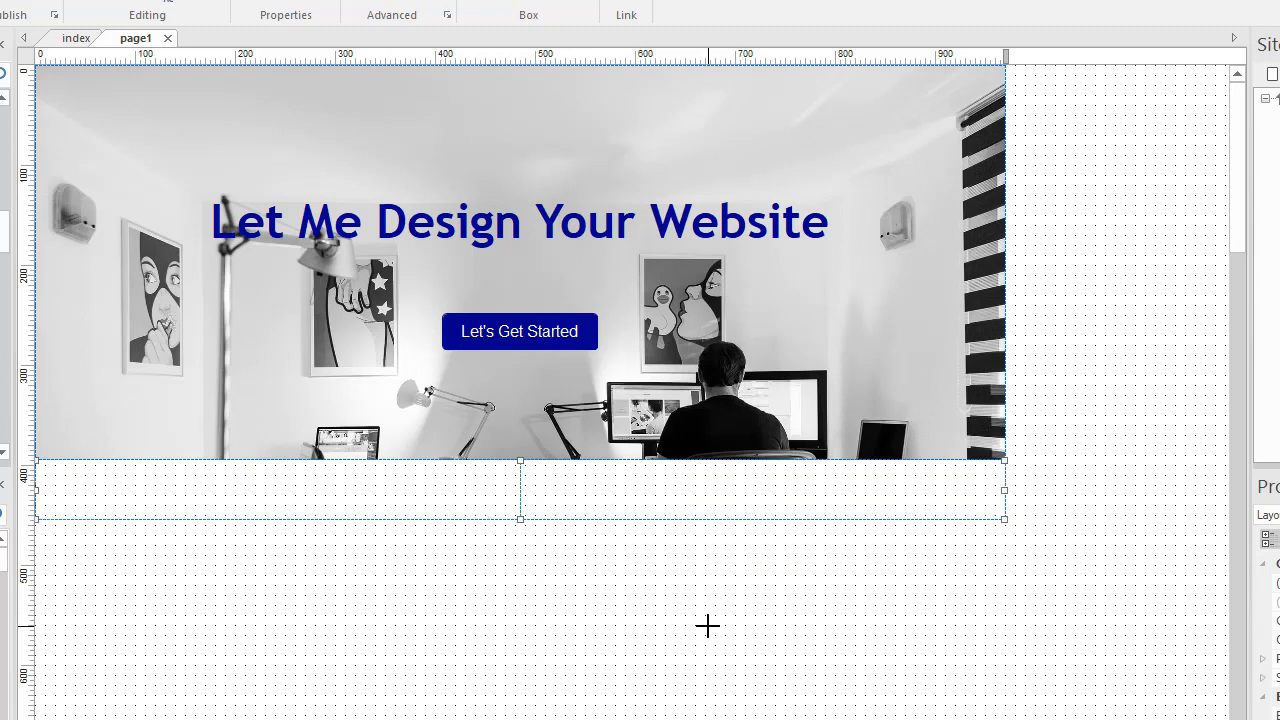
double_click(569, 492)
click(820, 270)
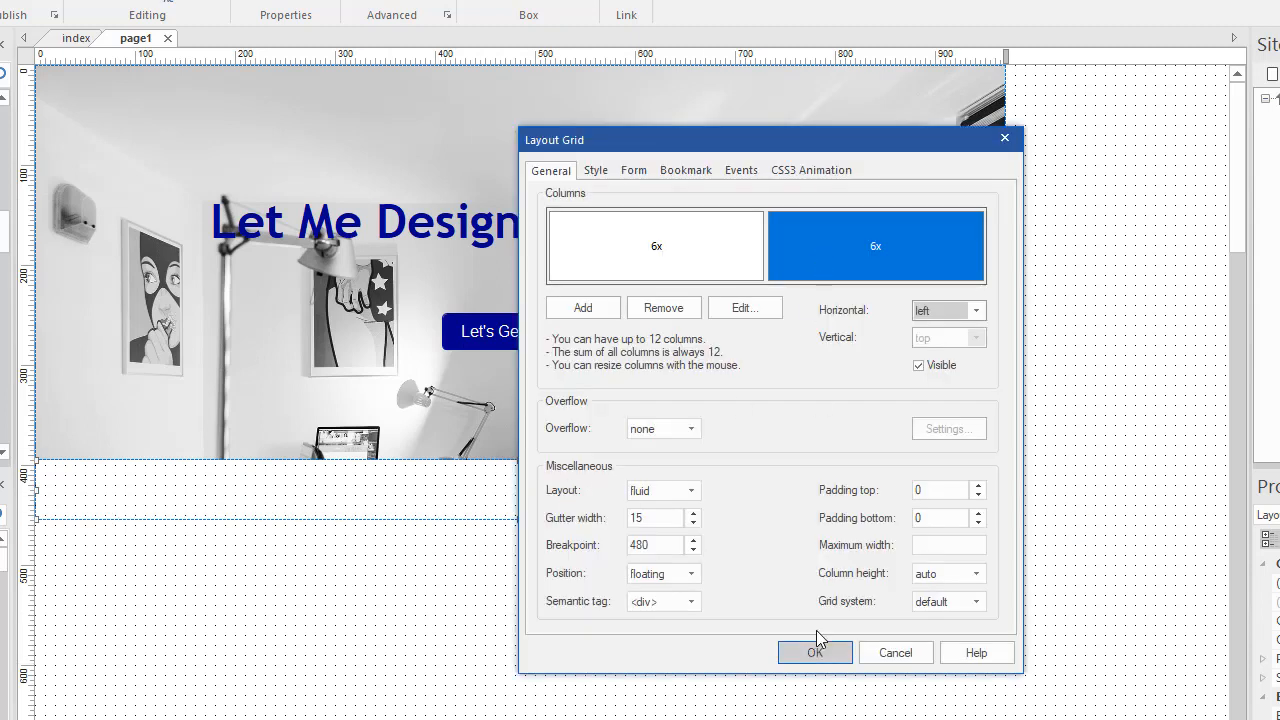
click(665, 308)
click(812, 652)
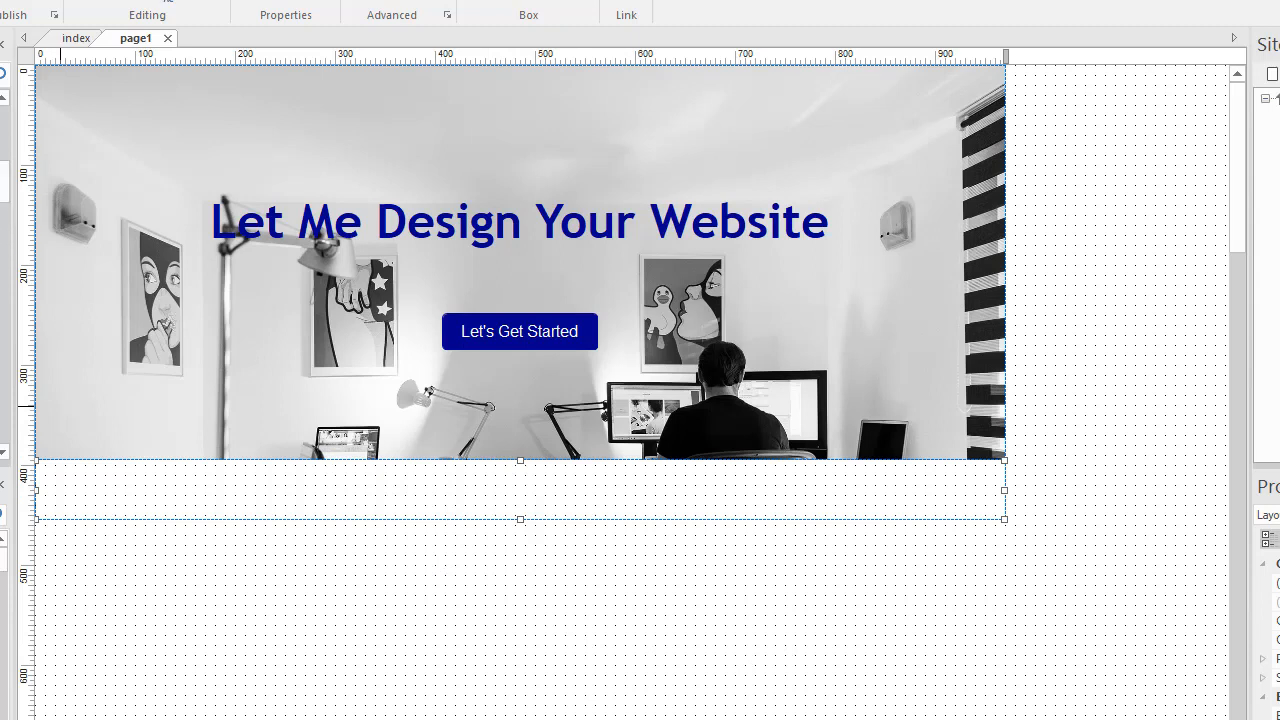
- Paste the text block headed "Why I Should Do What I Do For You" and move it into the new layout grid
click(416, 688)
key(ctrl+v)
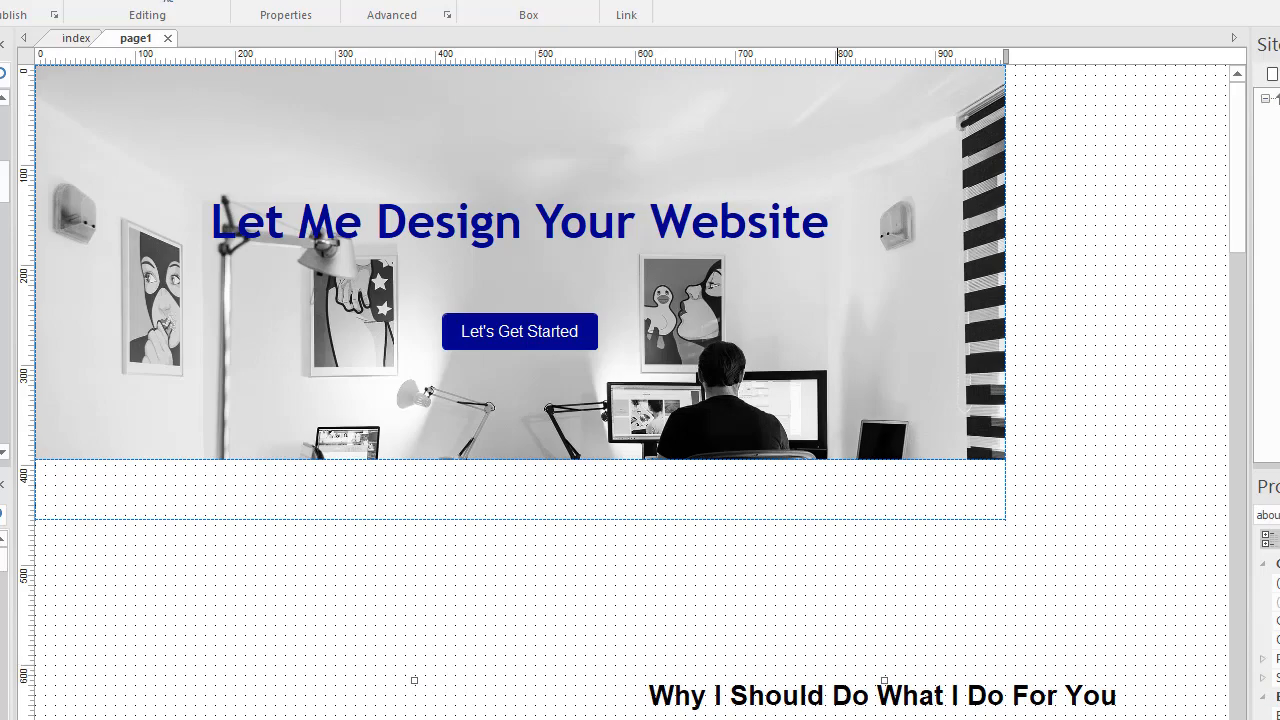
drag(780, 719, 485, 504)
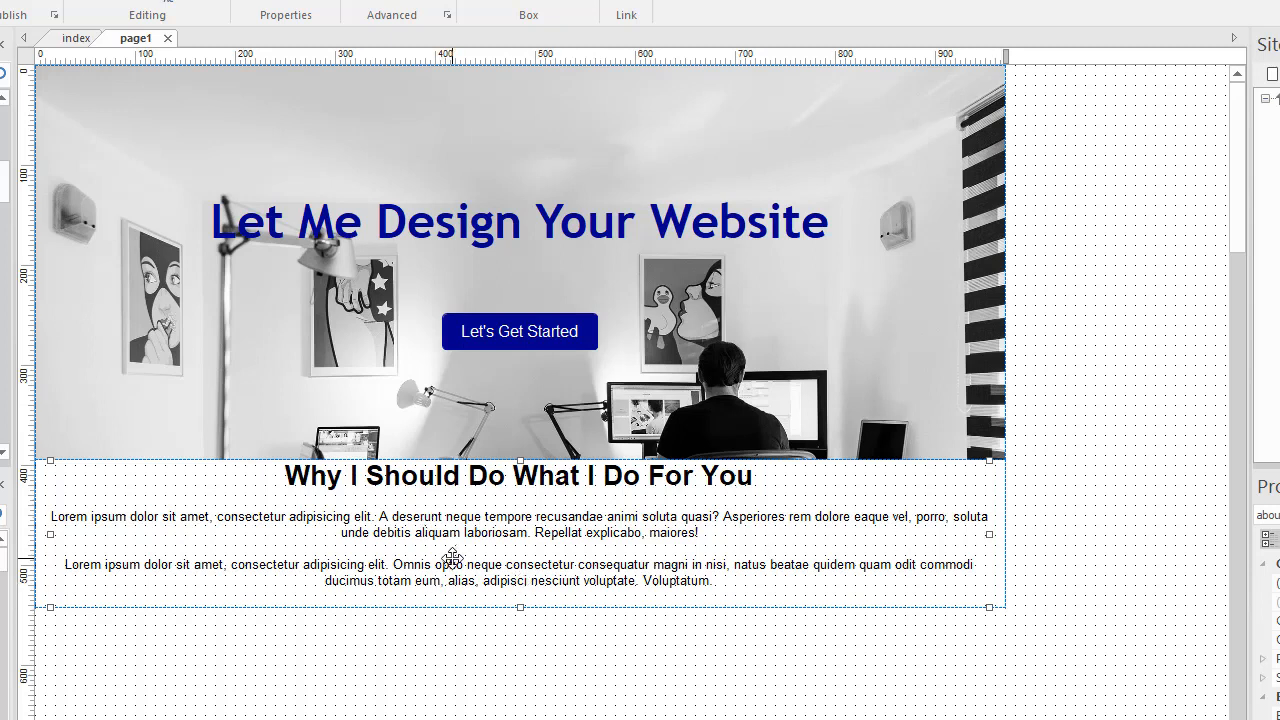
right_click(488, 540)
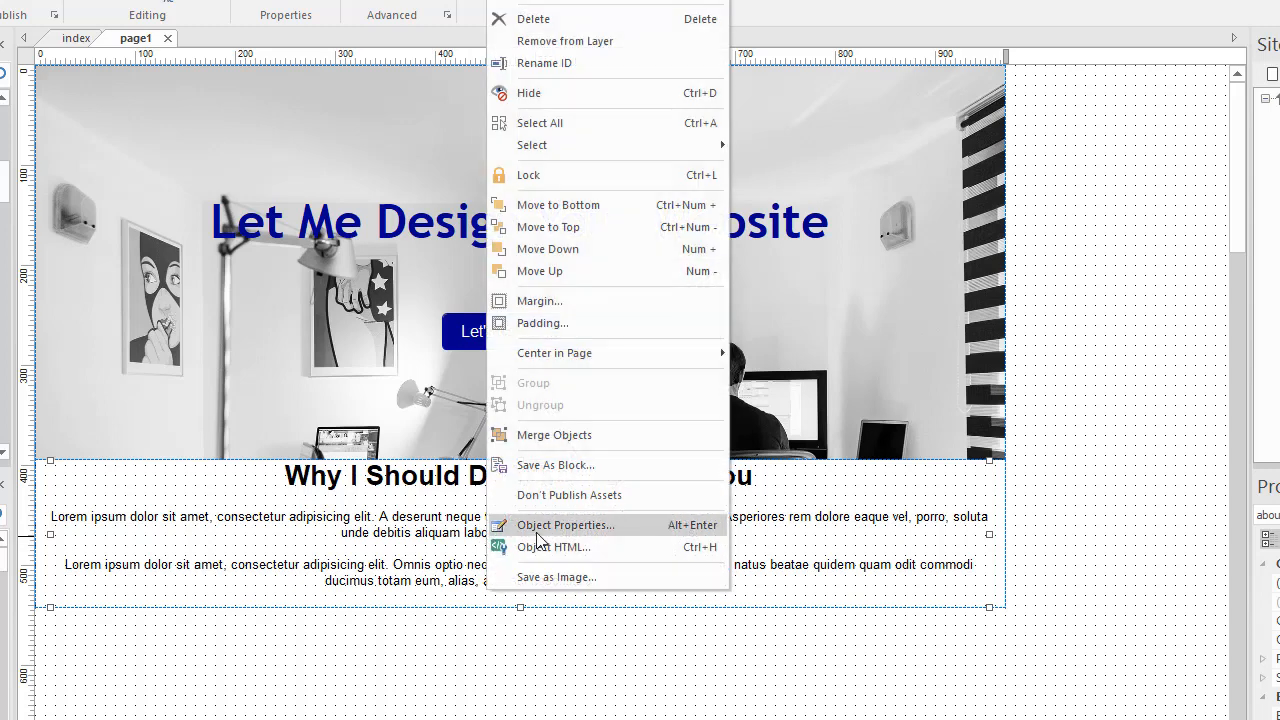
click(537, 534)
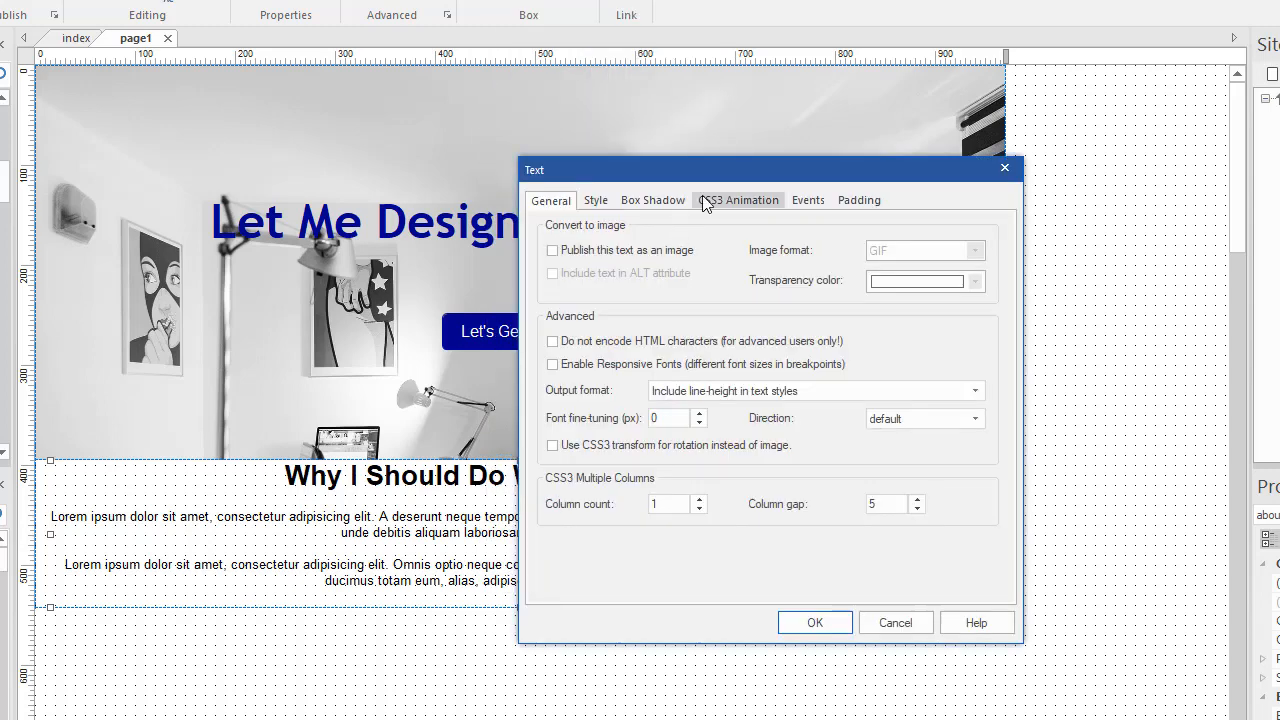
click(857, 200)
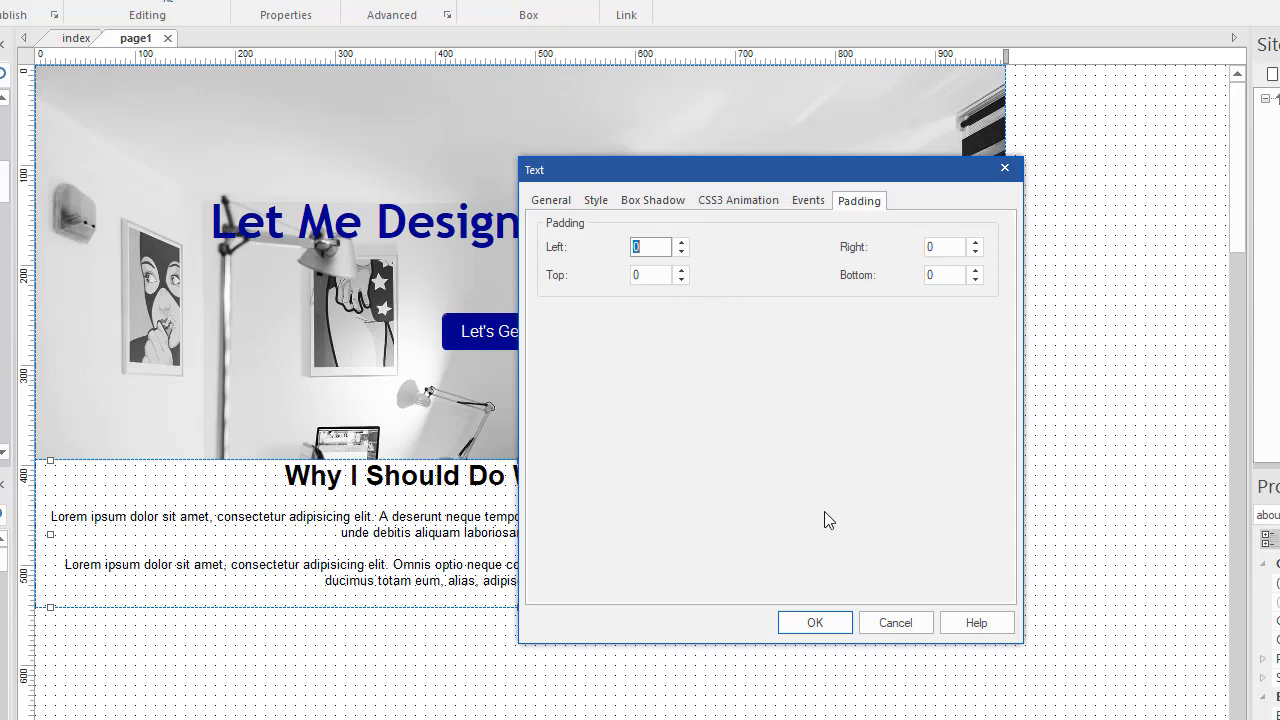
click(896, 622)
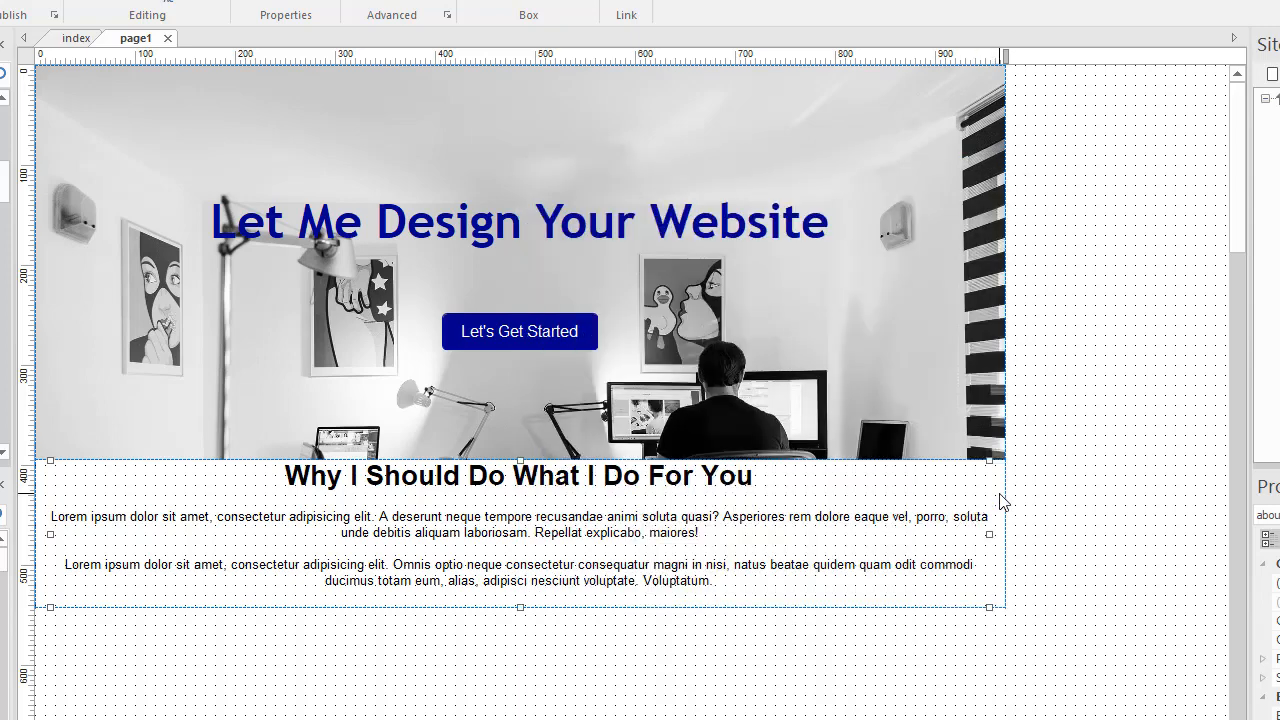
- Set the second layout grid's top and bottom padding to 50
click(1000, 493)
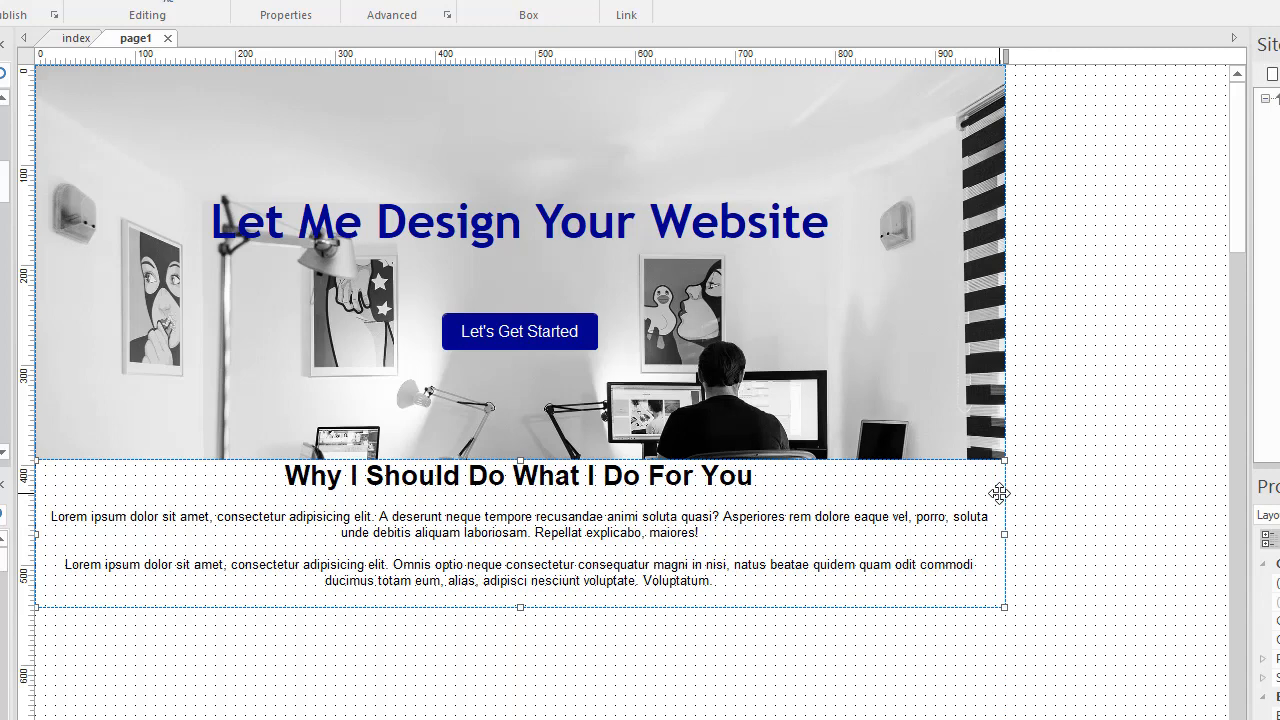
double_click(1000, 493)
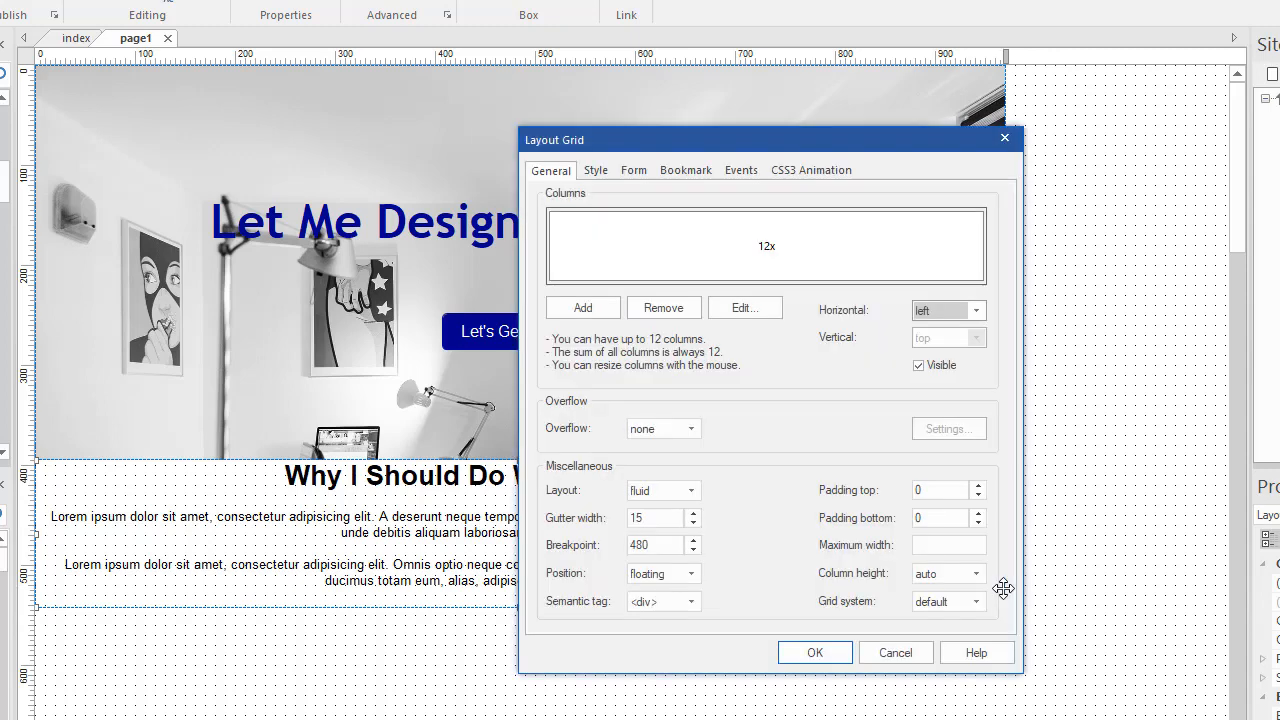
drag(869, 150, 908, 15)
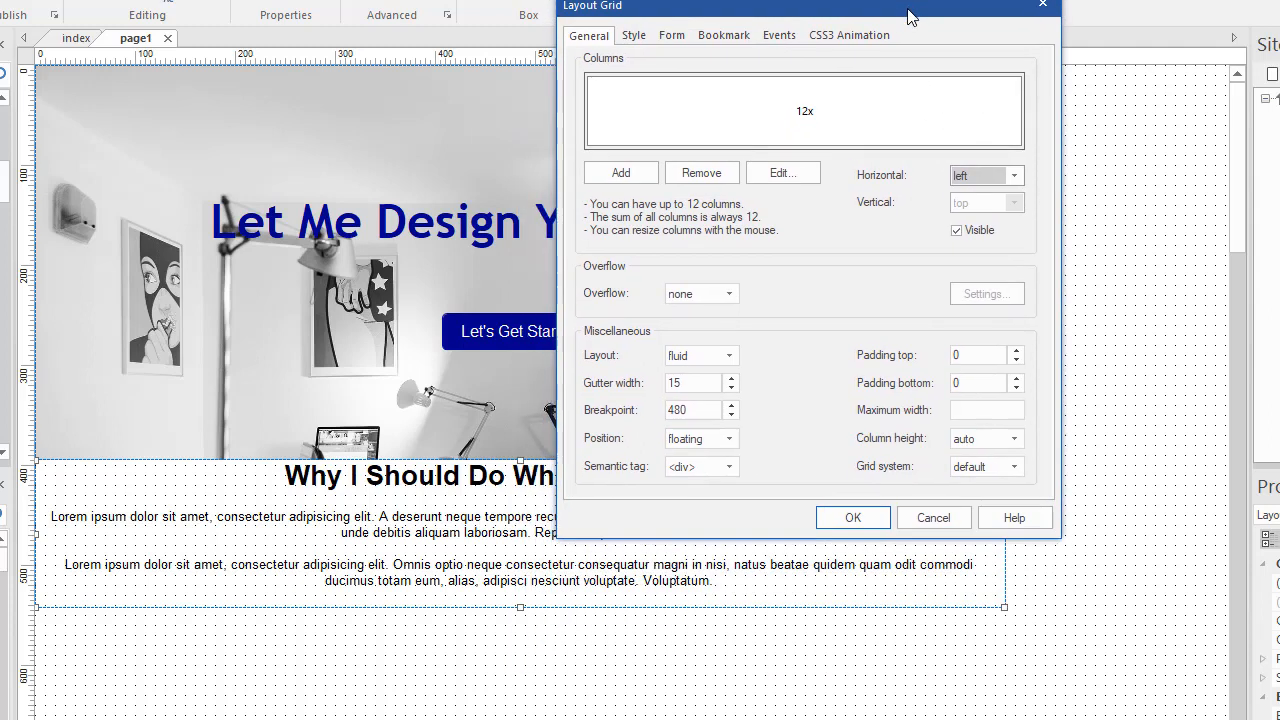
click(980, 355)
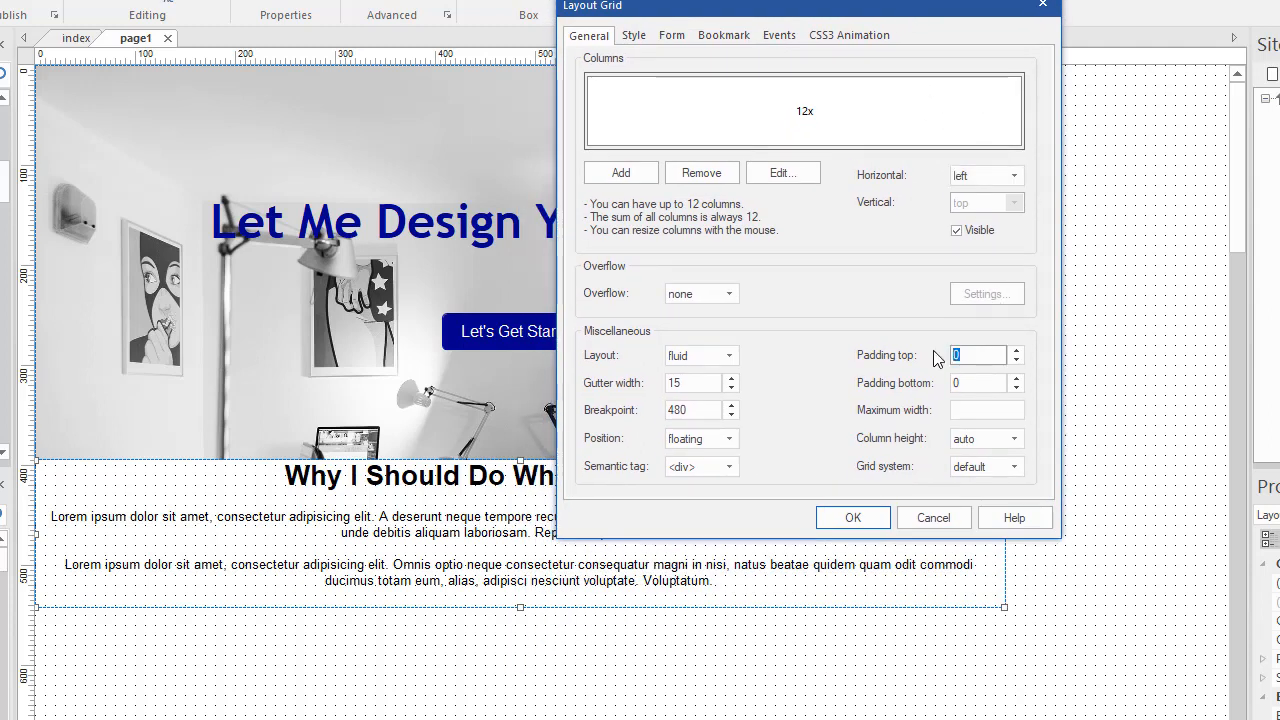
click(962, 383)
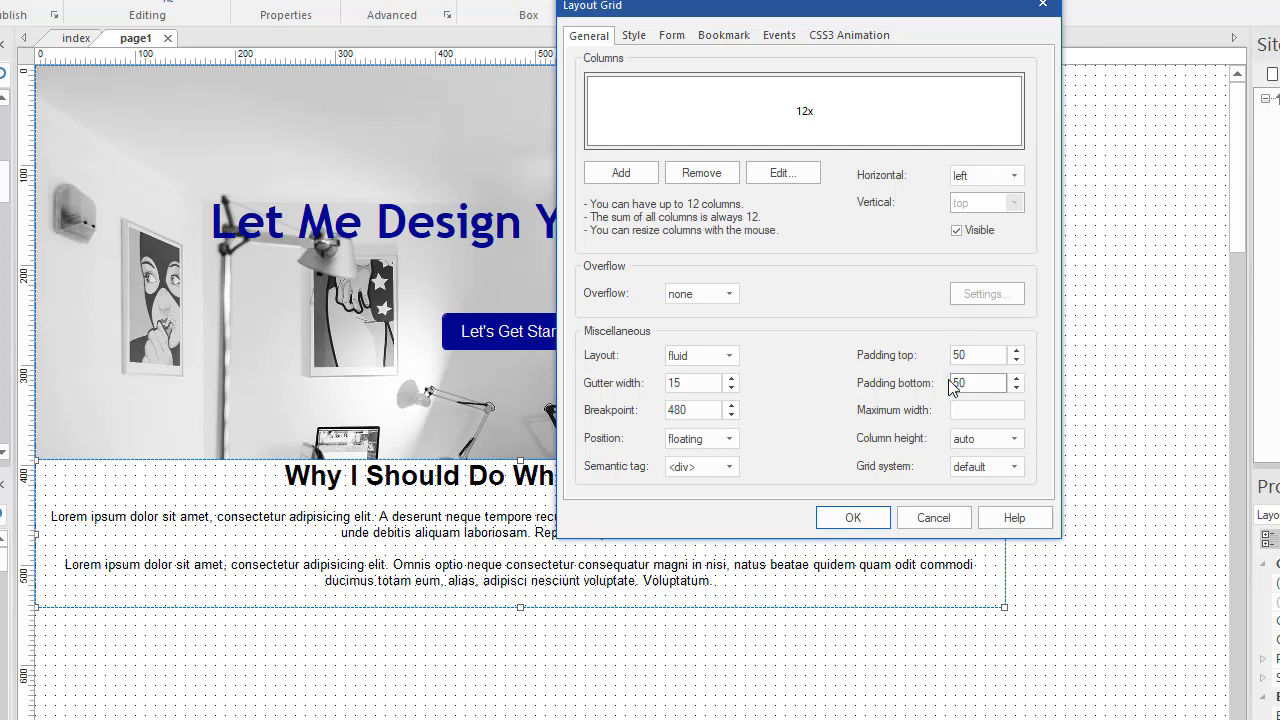
click(872, 520)
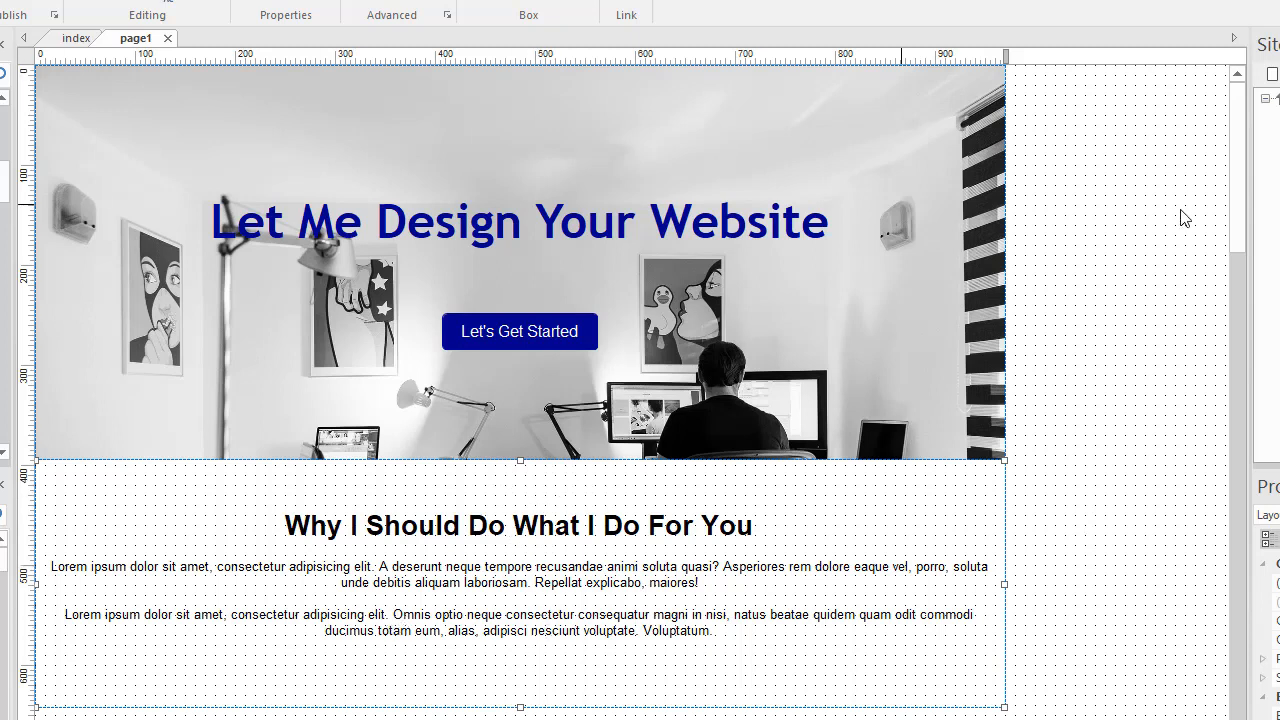
- Add the "Learn More" button and place it under the paragraphs inside the second layout grid
key(Escape)
click(499, 716)
drag(583, 719, 542, 671)
drag(538, 716, 538, 686)
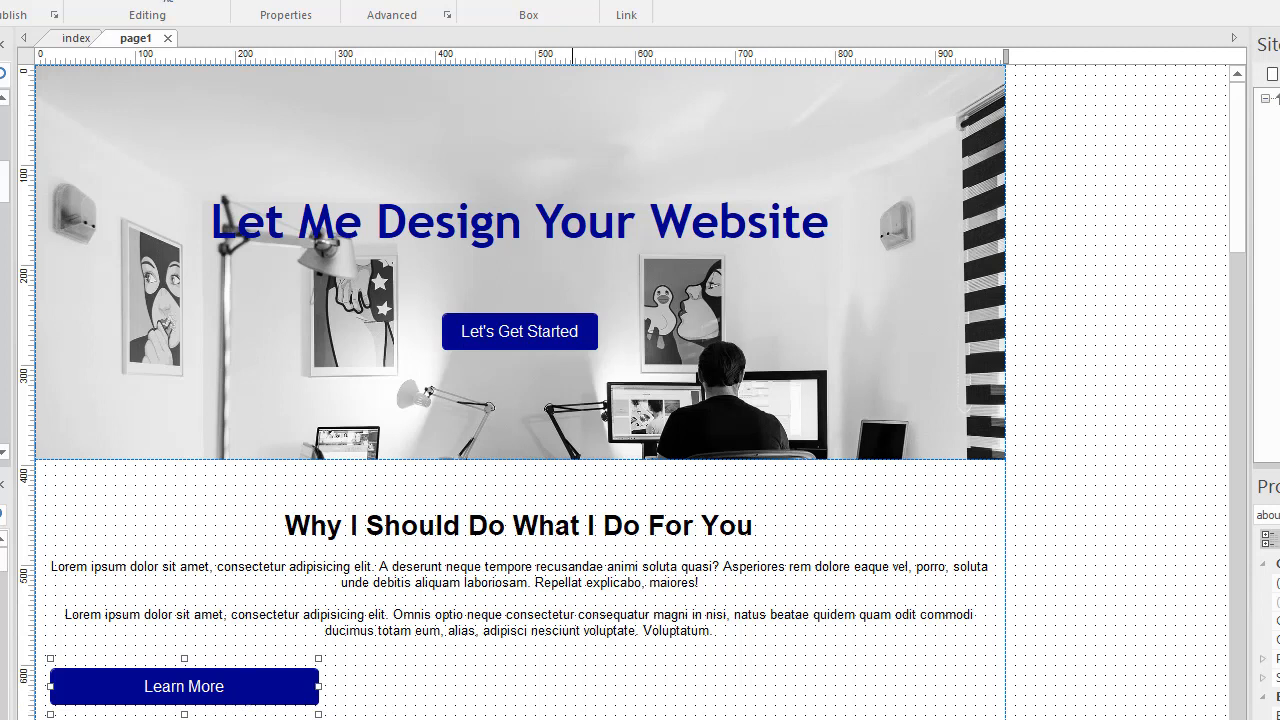
- Open the text block for editing and select its heading and paragraphs to check their formatting
double_click(521, 577)
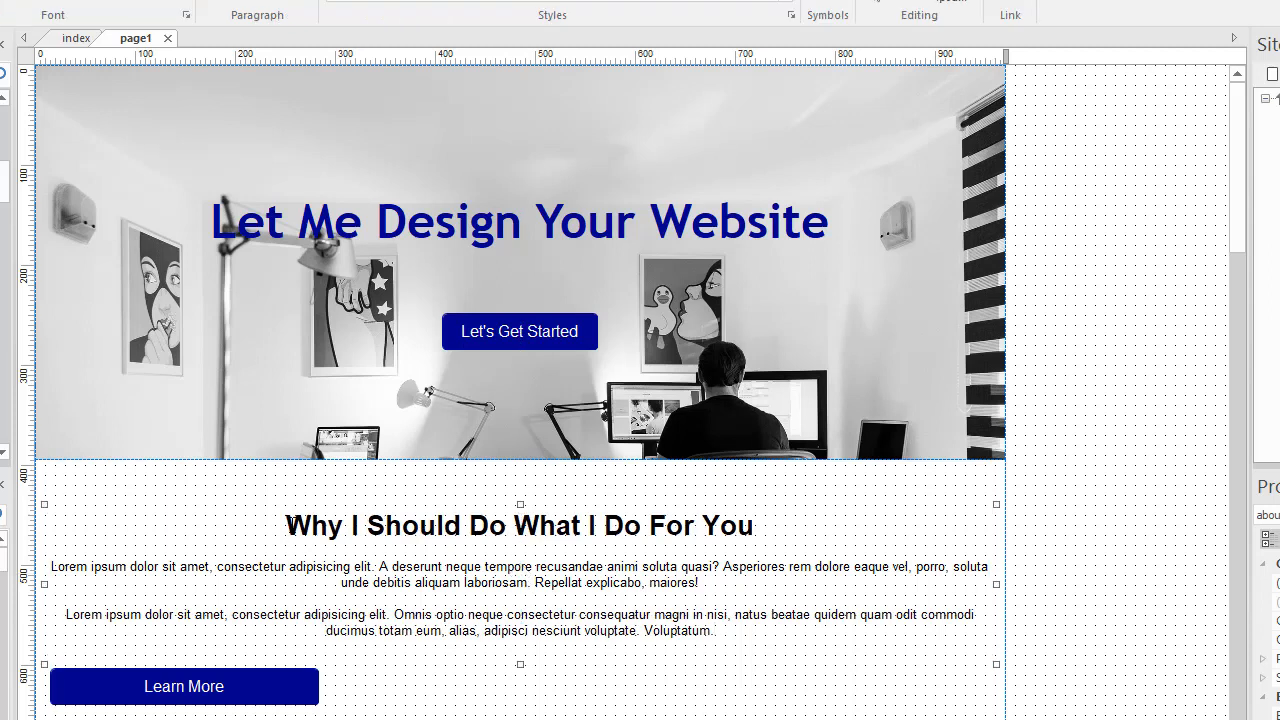
drag(287, 530, 718, 627)
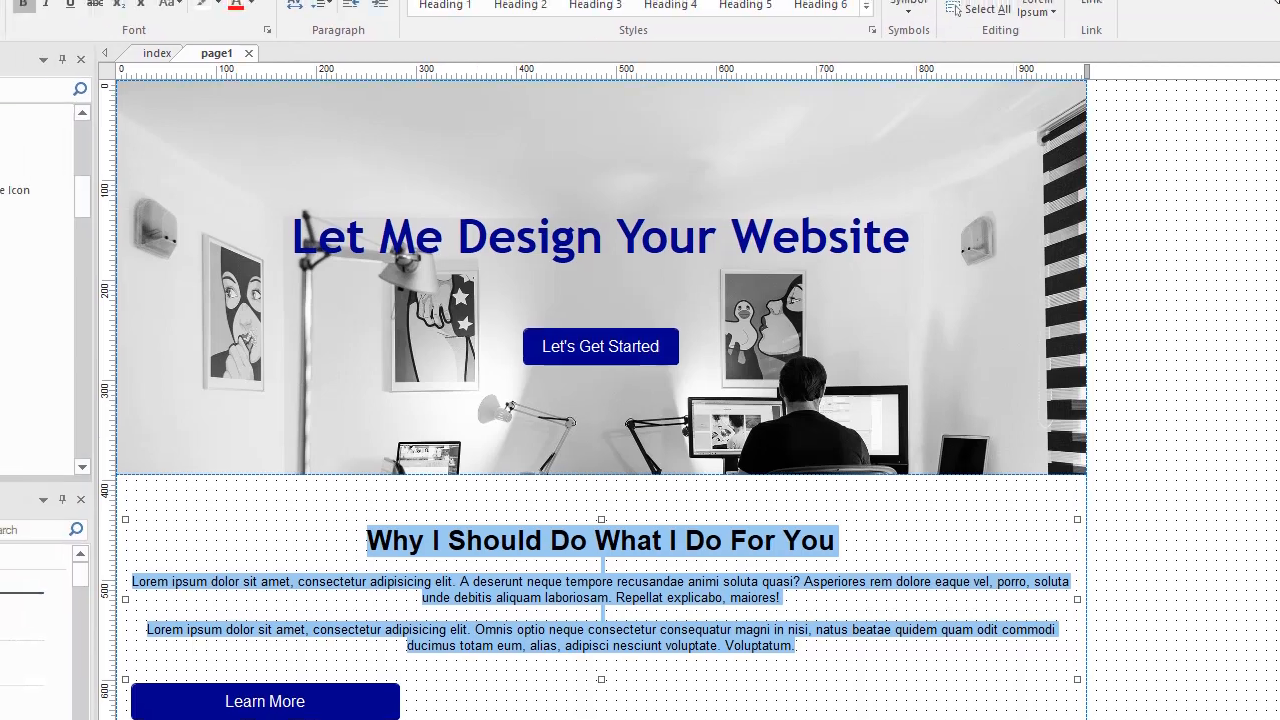
click(1110, 200)
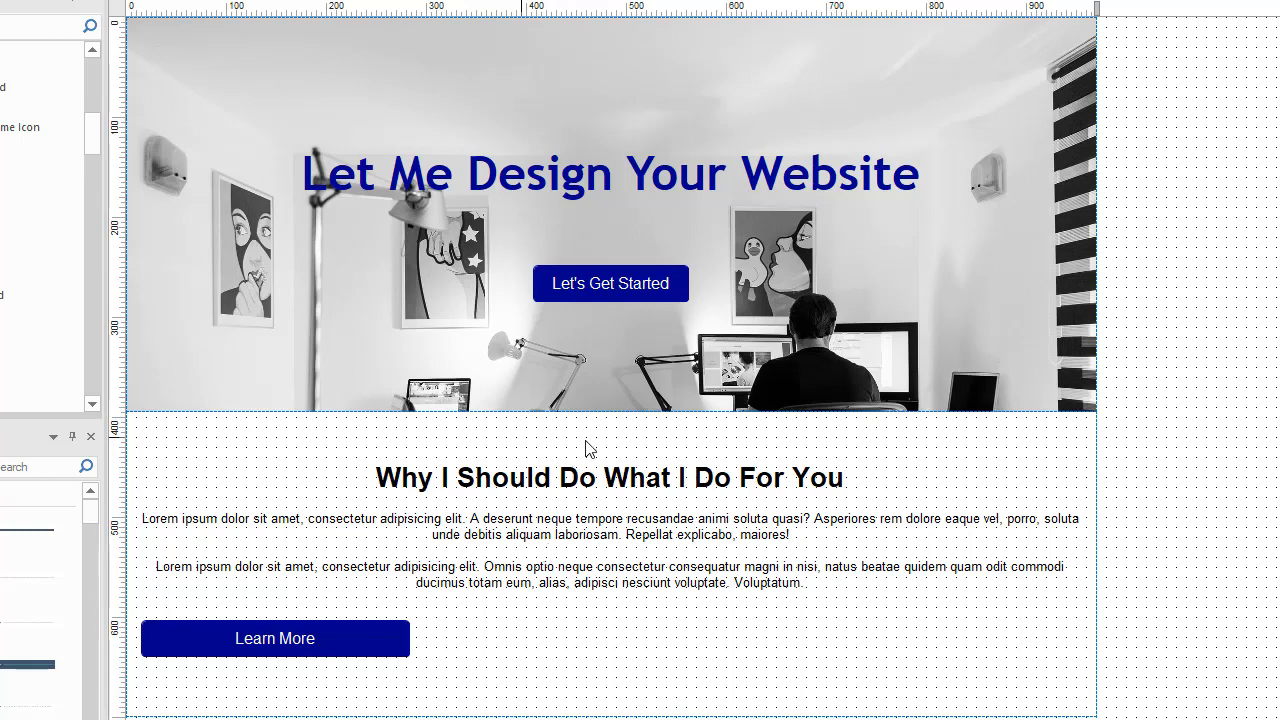
- Set the second layout grid's horizontal alignment to center so that the "Learn More" button is centered
double_click(1075, 670)
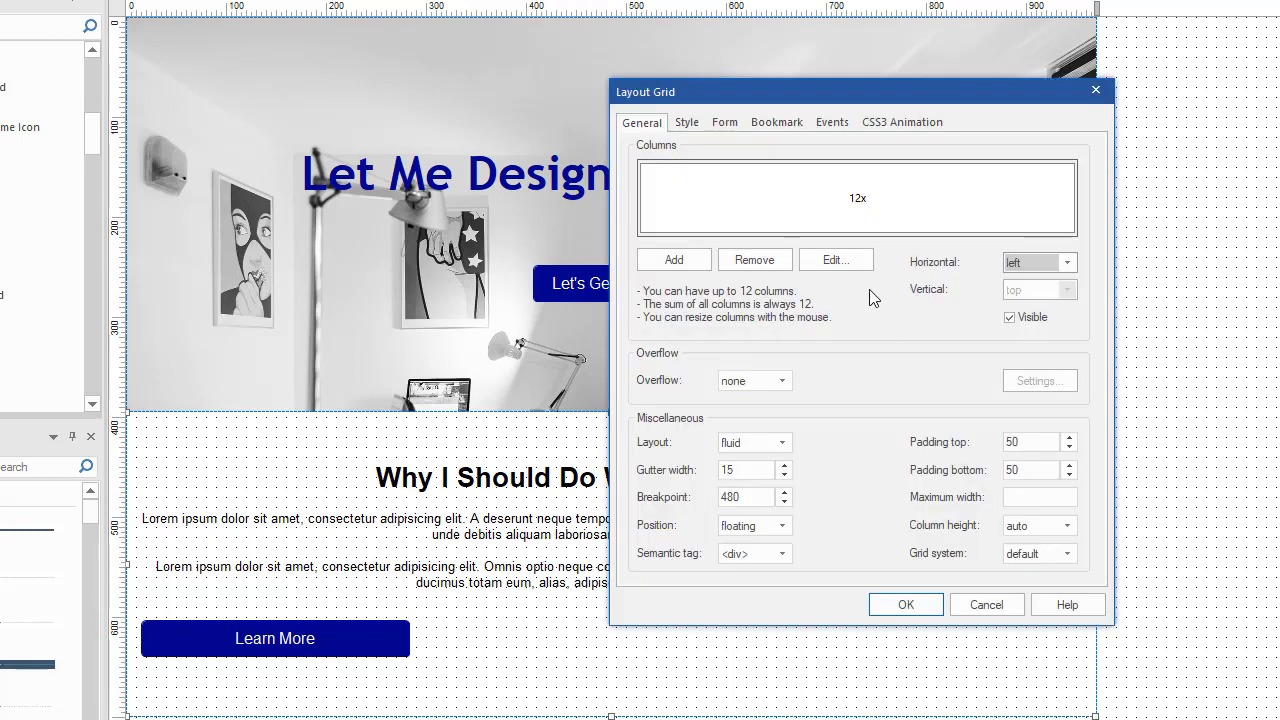
click(1066, 262)
click(1035, 292)
click(920, 604)
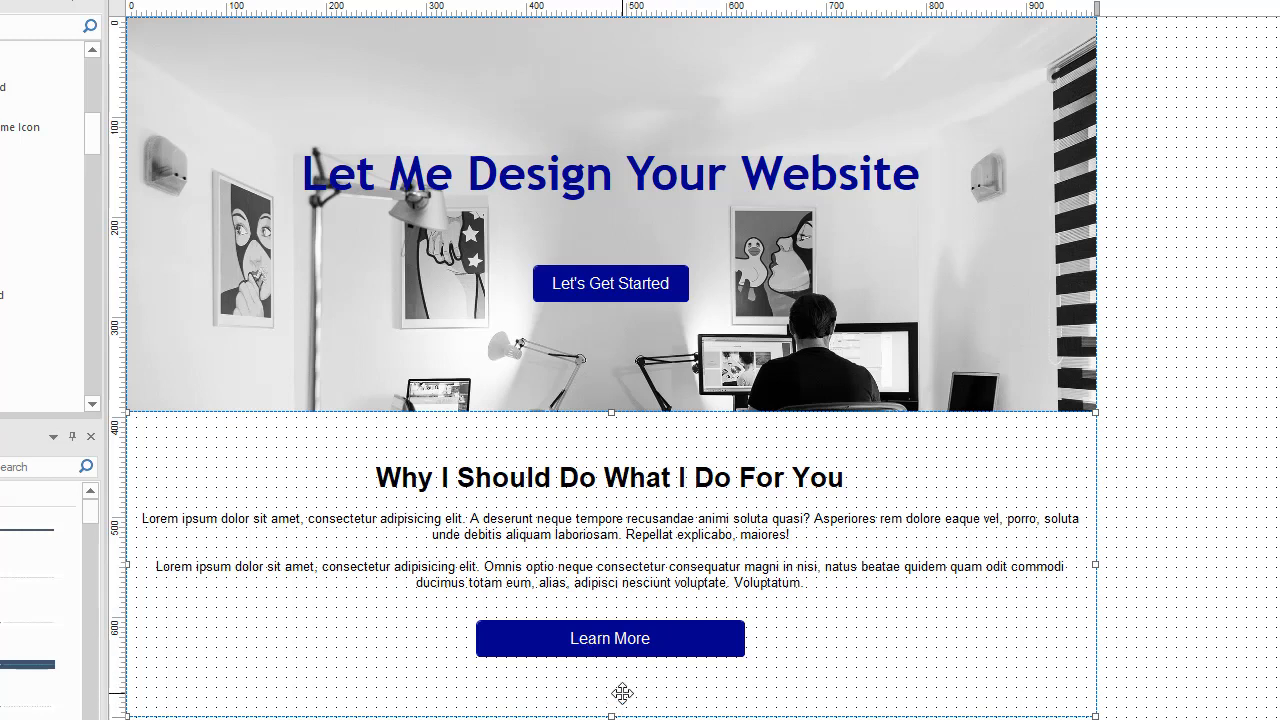
- Preview the page in the browser, scroll through both sections and resize the window to check how the text and buttons adapt
click(1242, 203)
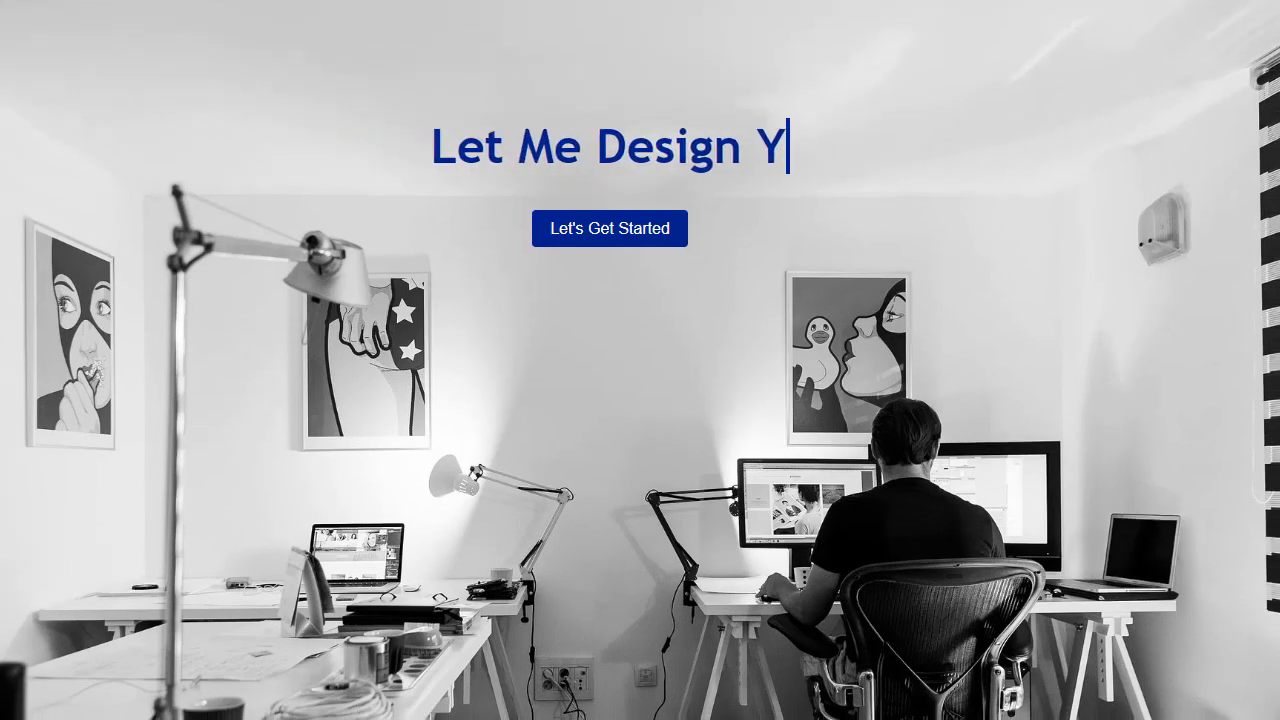
scroll(640, 360, down, 3)
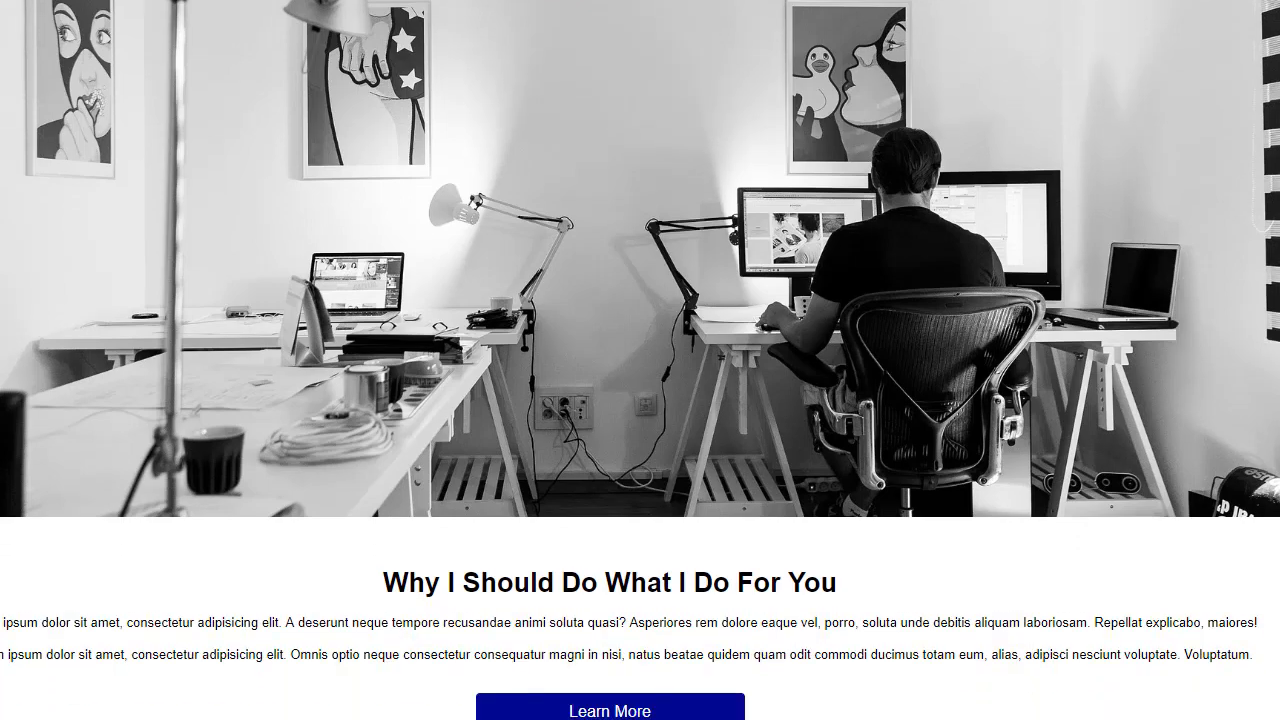
scroll(640, 360, up, 3)
scroll(640, 360, down, 3)
drag(1279, 112, 919, 72)
drag(500, 0, 783, 0)
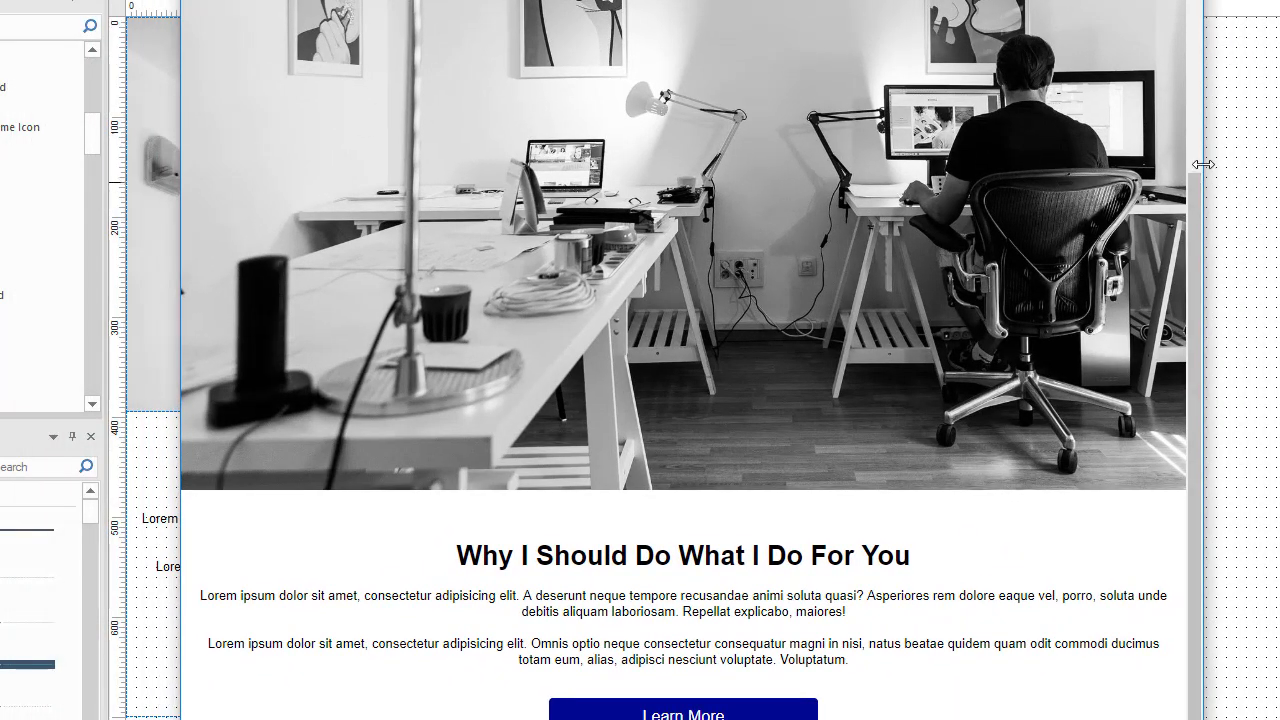
drag(1203, 163, 977, 217)
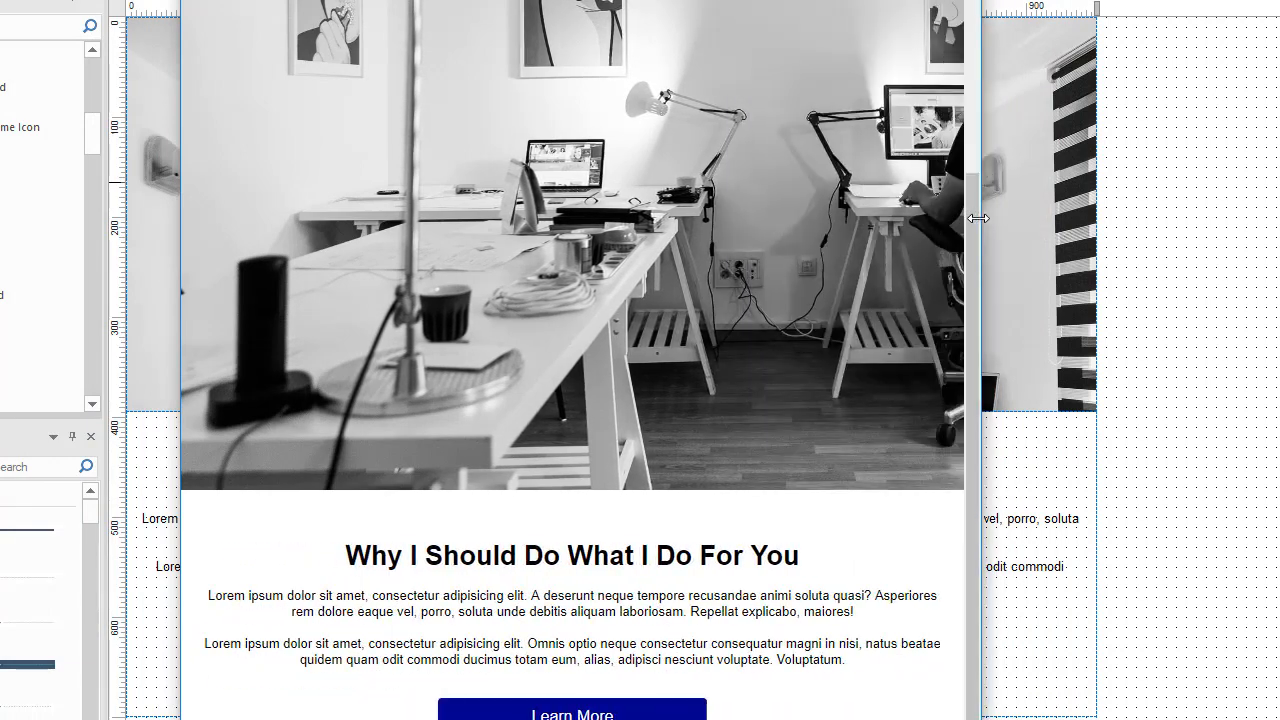
scroll(734, 359, down, 2)
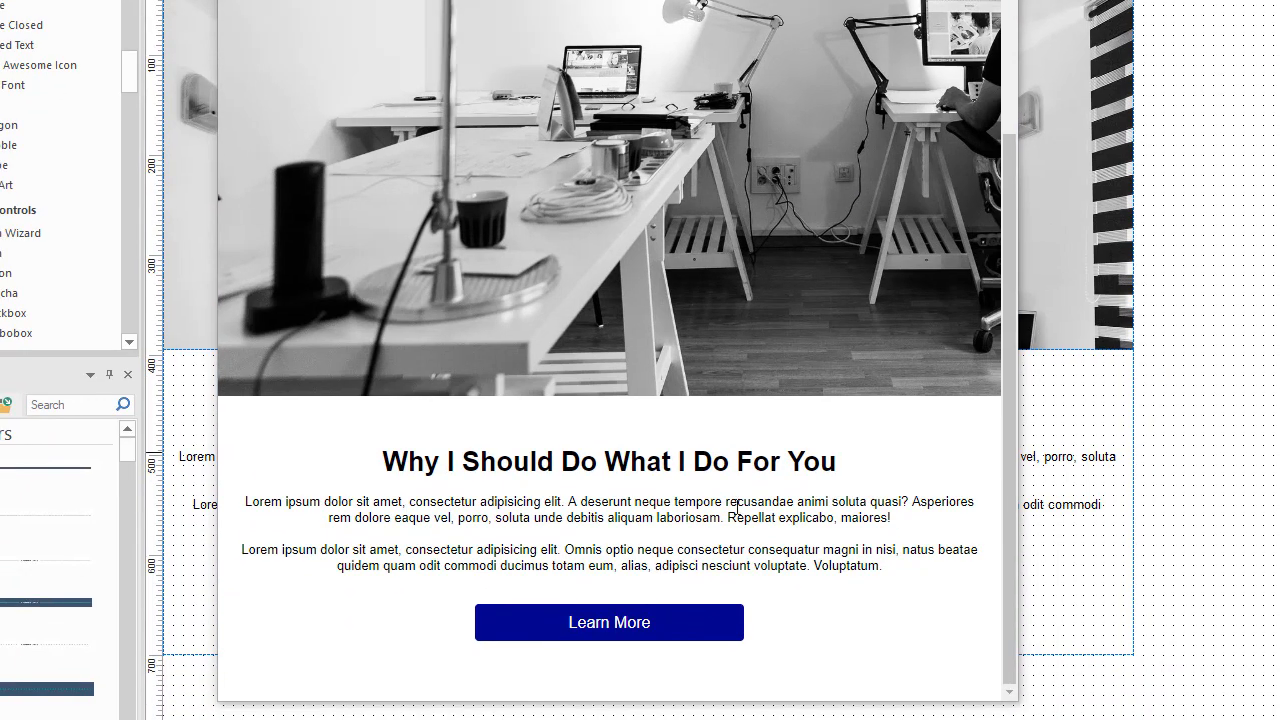
drag(1020, 284, 1250, 291)
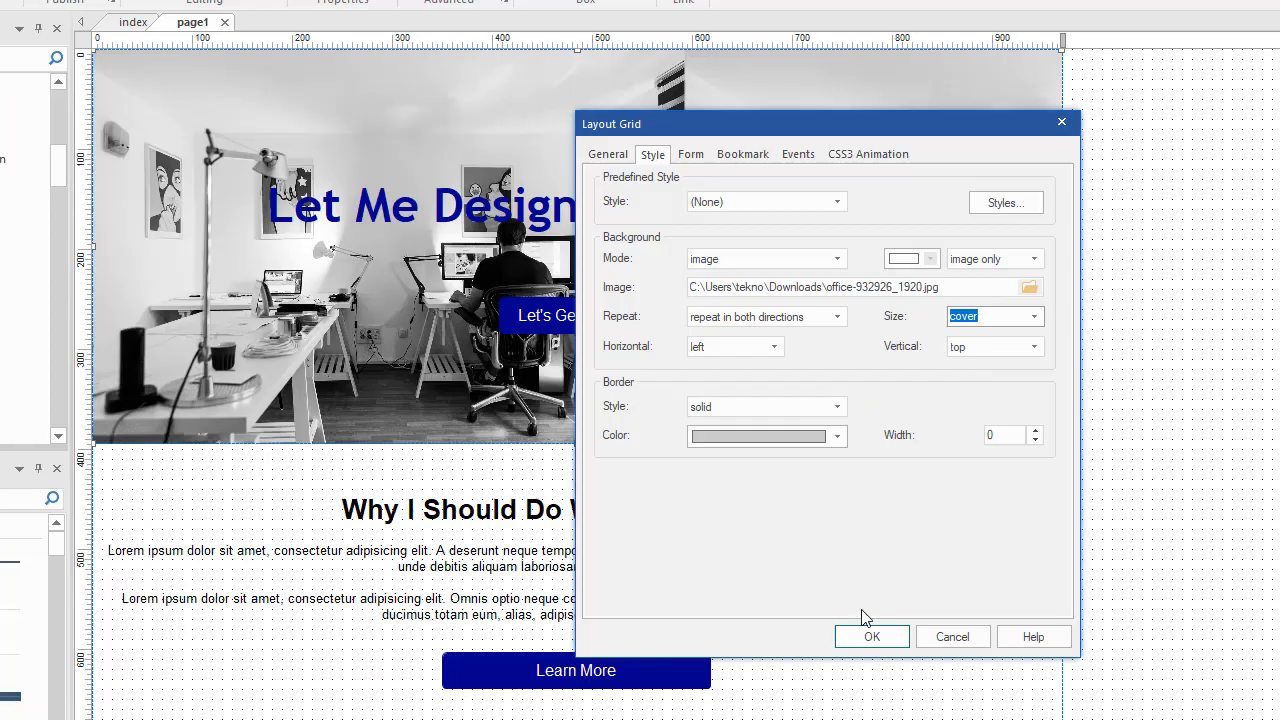
- Apply the cover size to the header grid's background image again
click(878, 637)
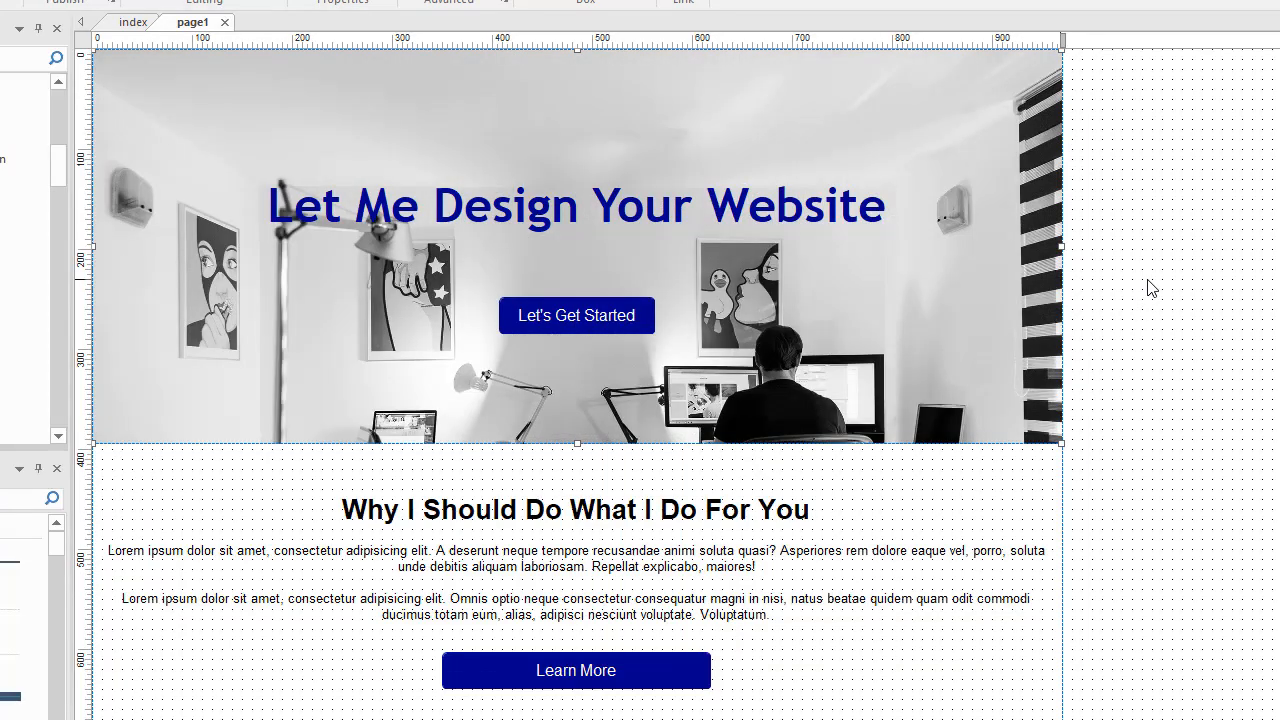